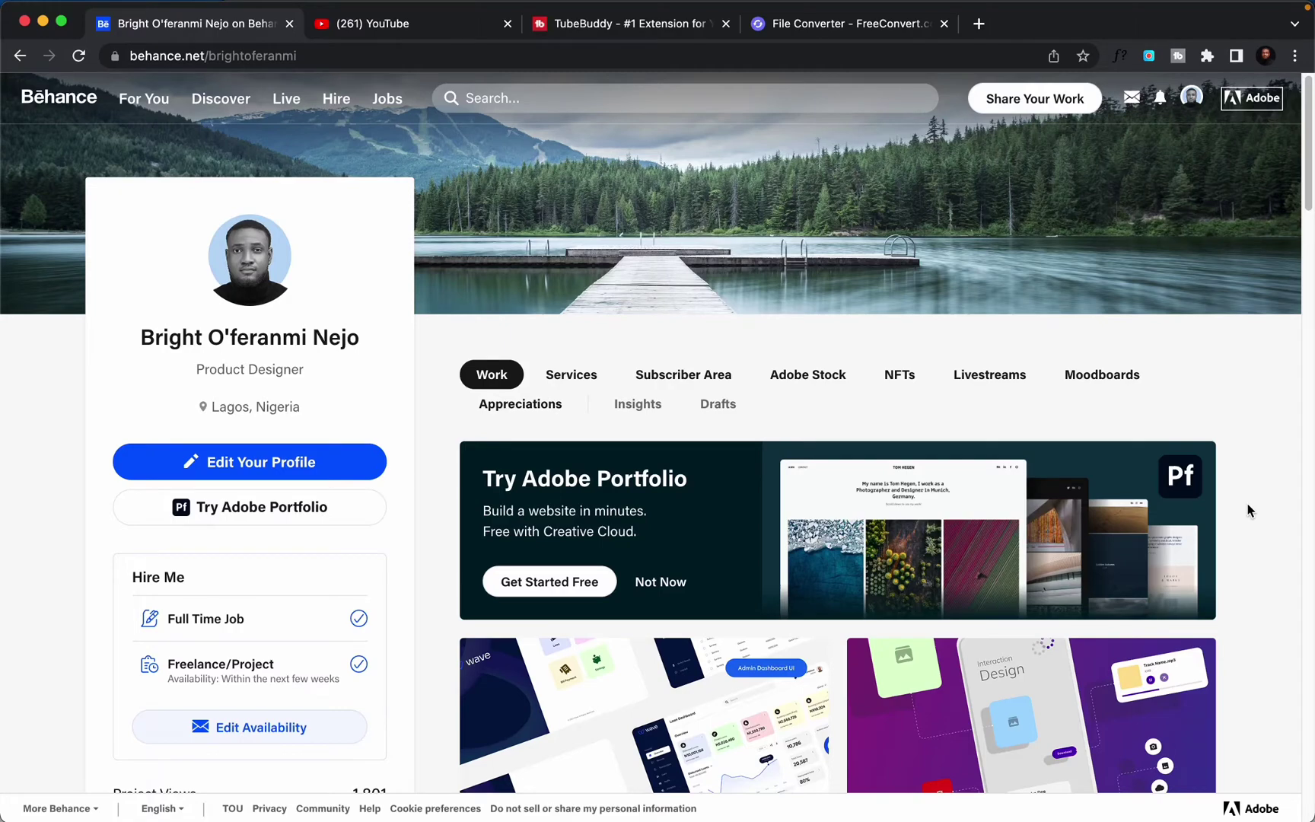
Open the Wave Admin Dashboard project, play its embedded dashboard animation, then close it.
click(632, 702)
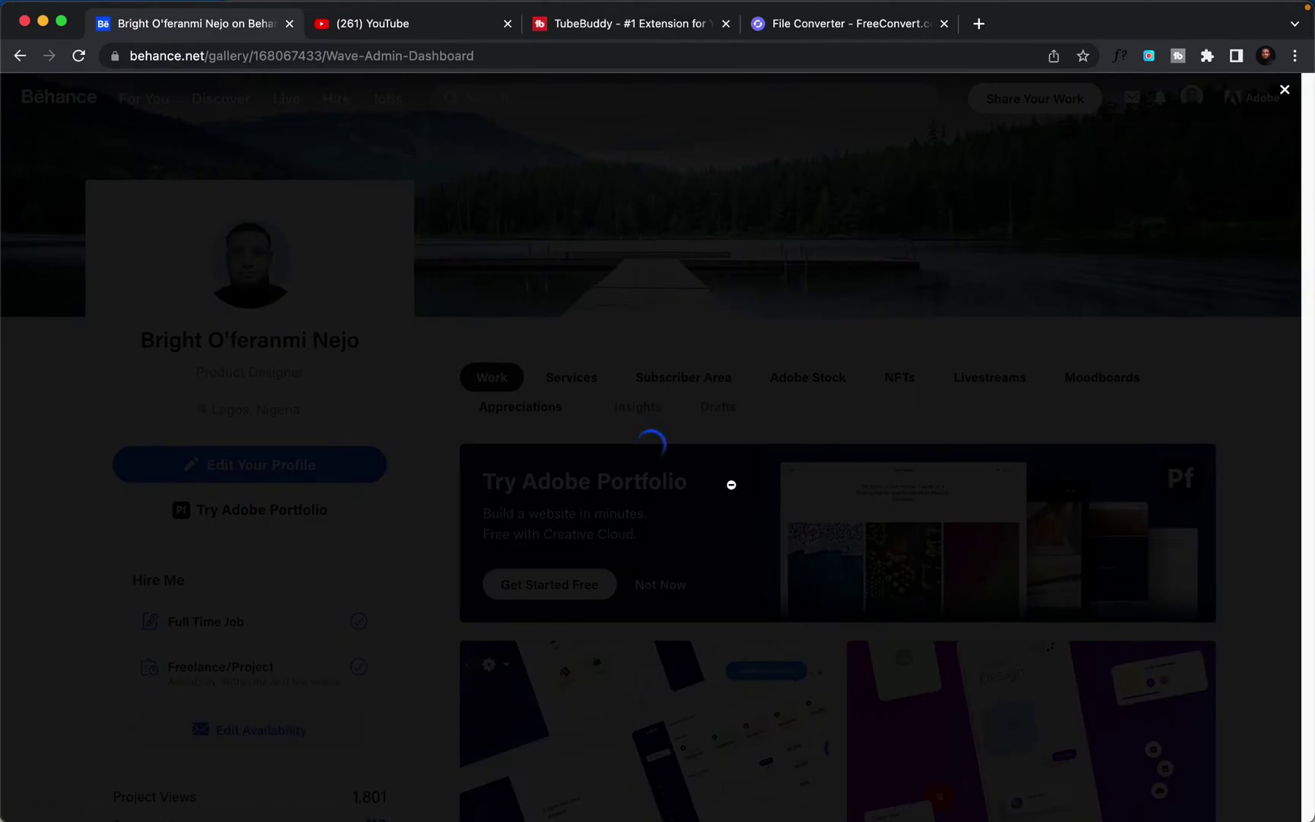
scroll(792, 419, down, 8)
scroll(774, 395, down, 20)
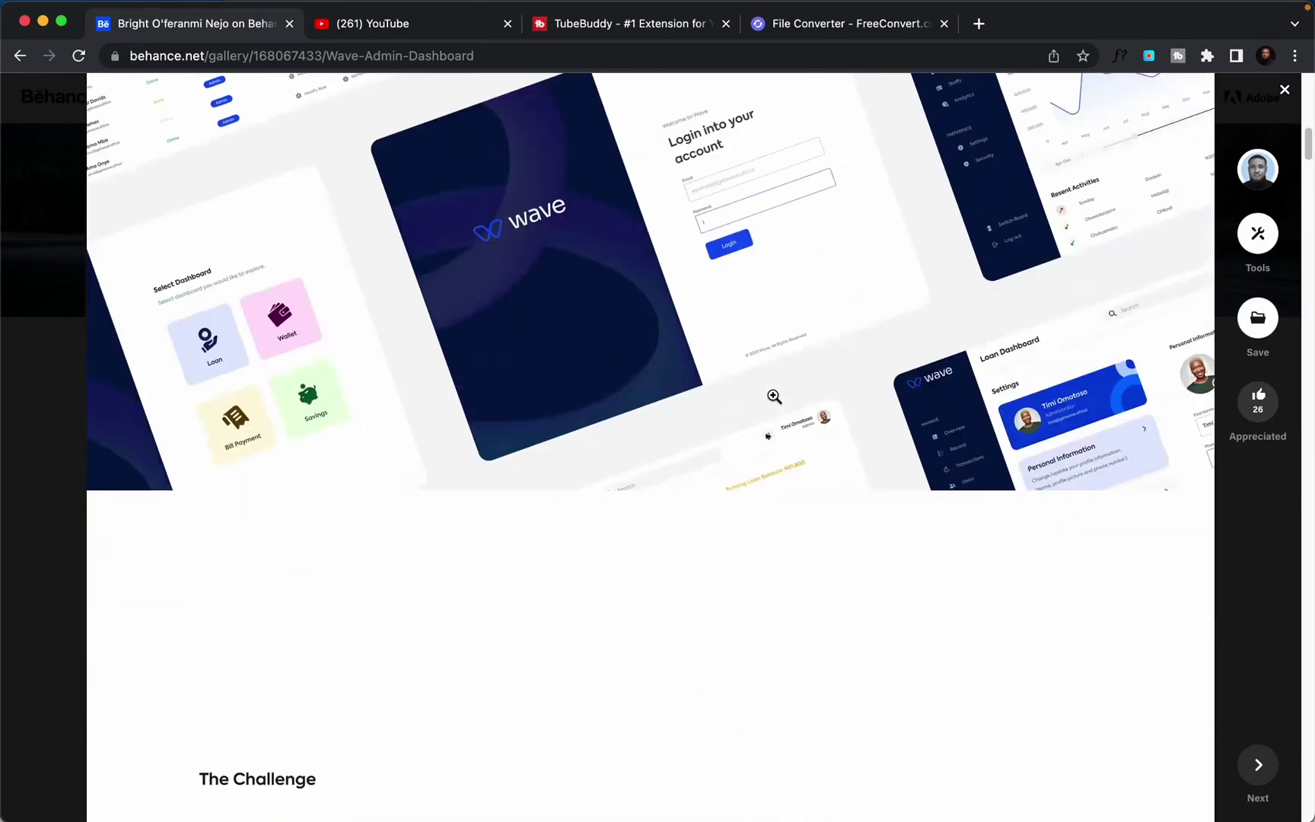
scroll(761, 424, down, 1)
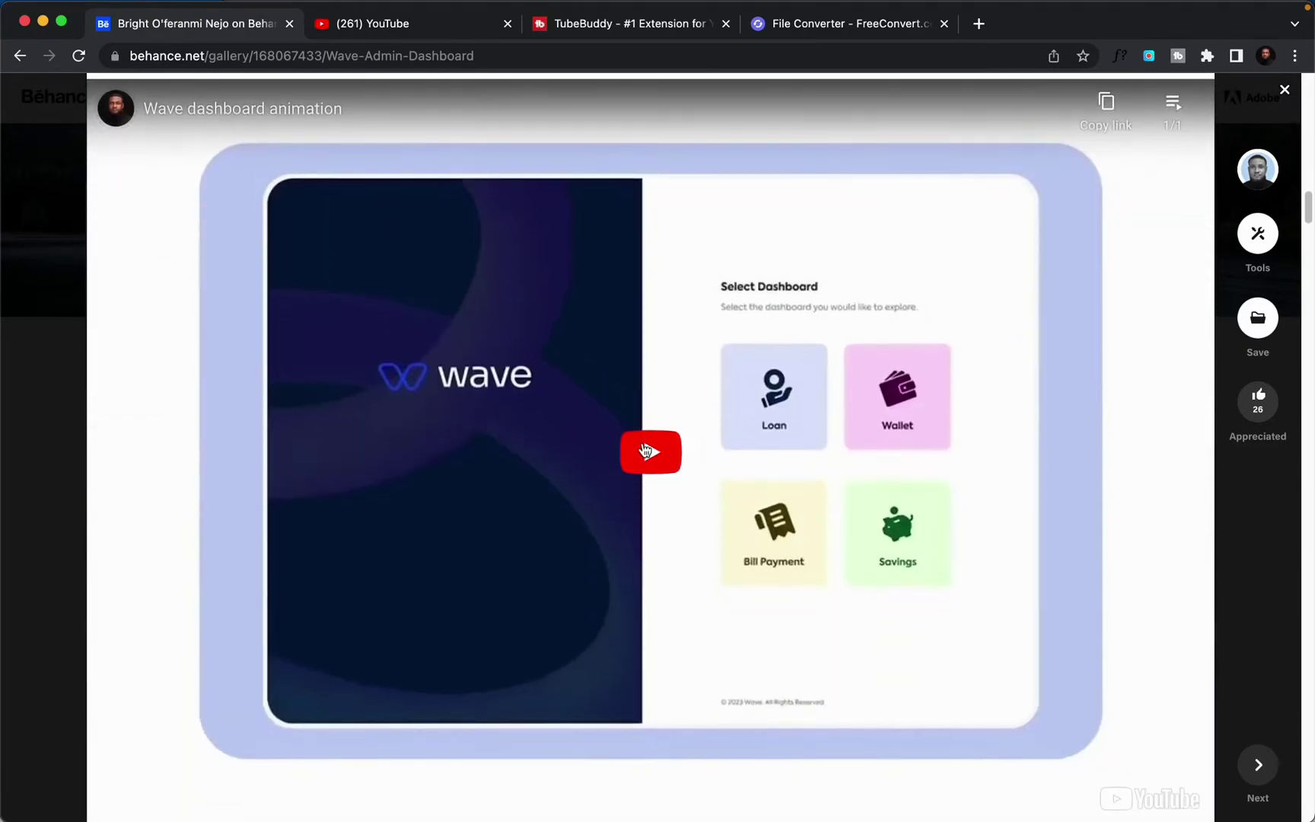
click(694, 523)
mouse_move(756, 804)
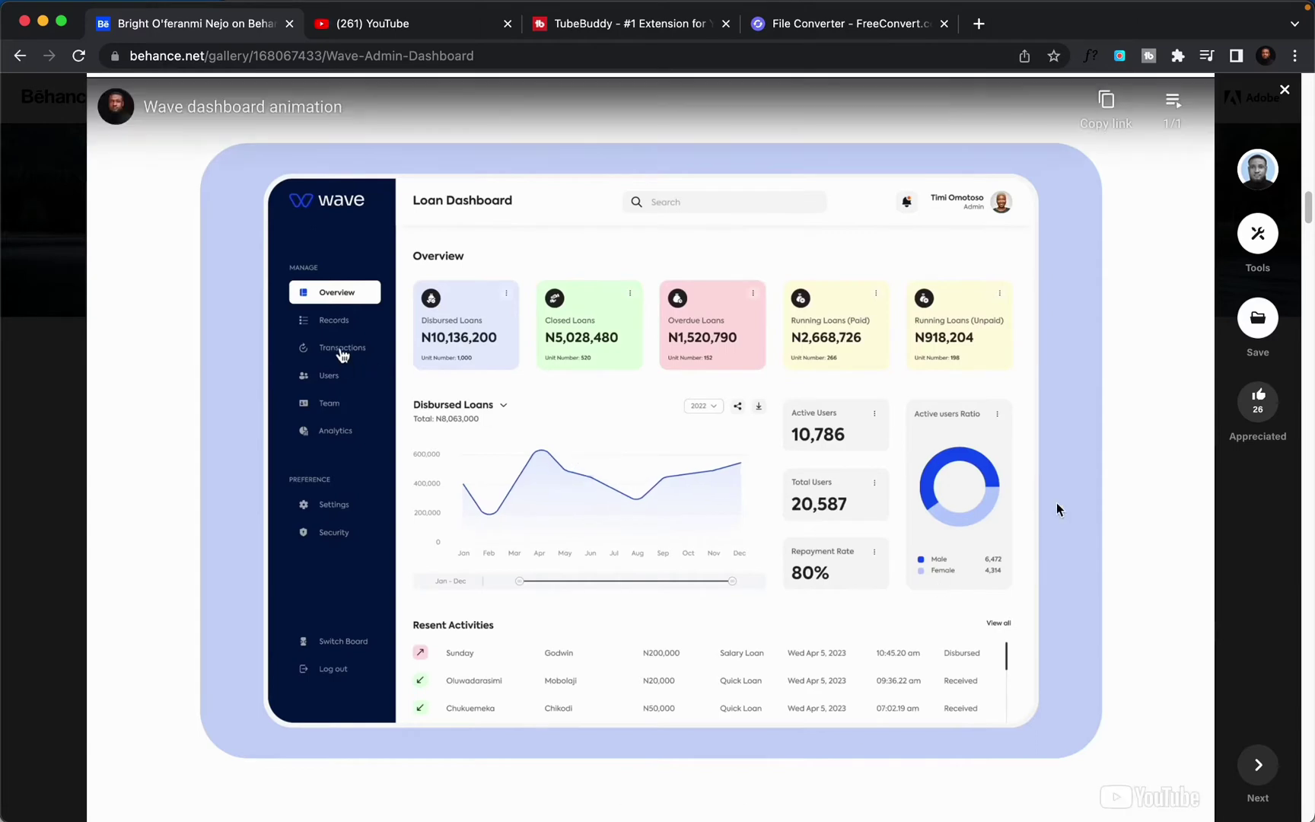
click(1286, 91)
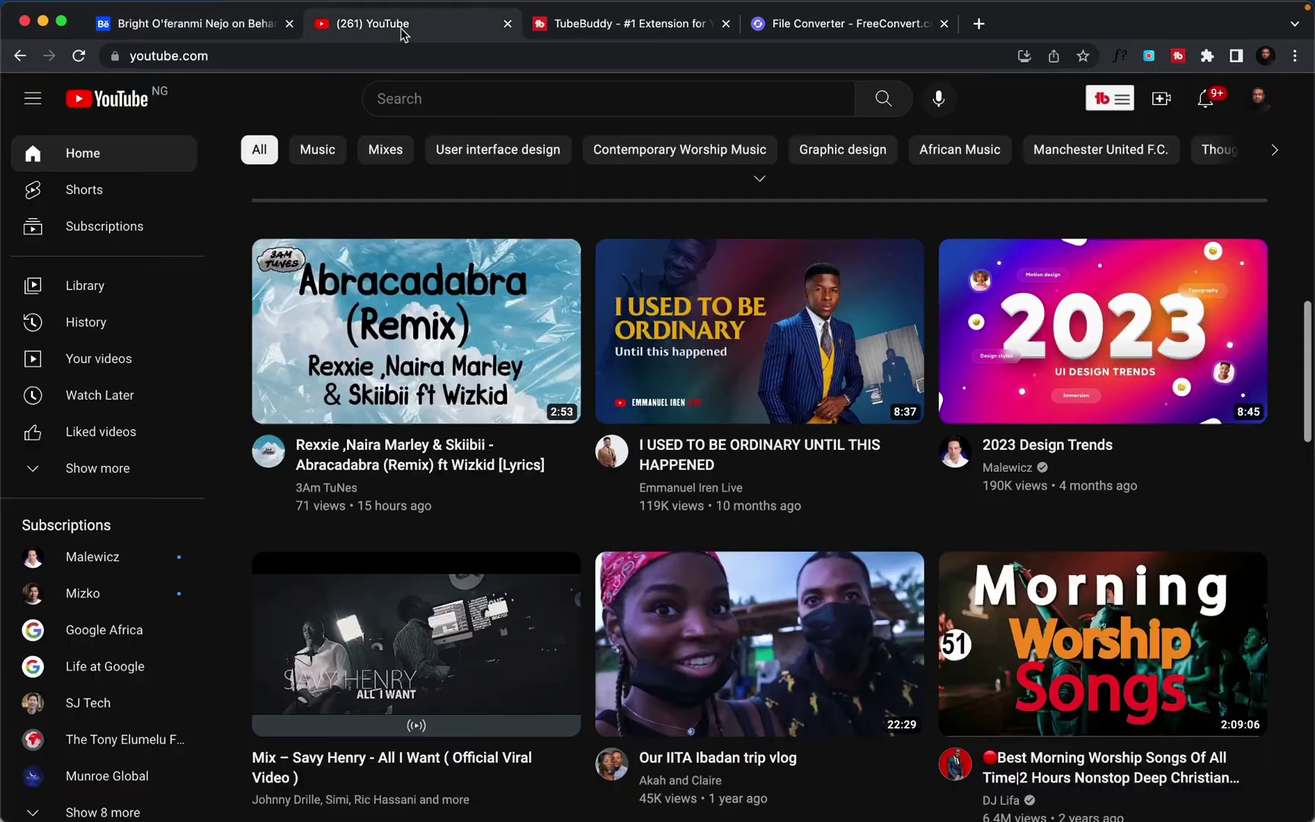
In the YouTube tab, go to YouTube Studio and start a new video upload.
click(401, 28)
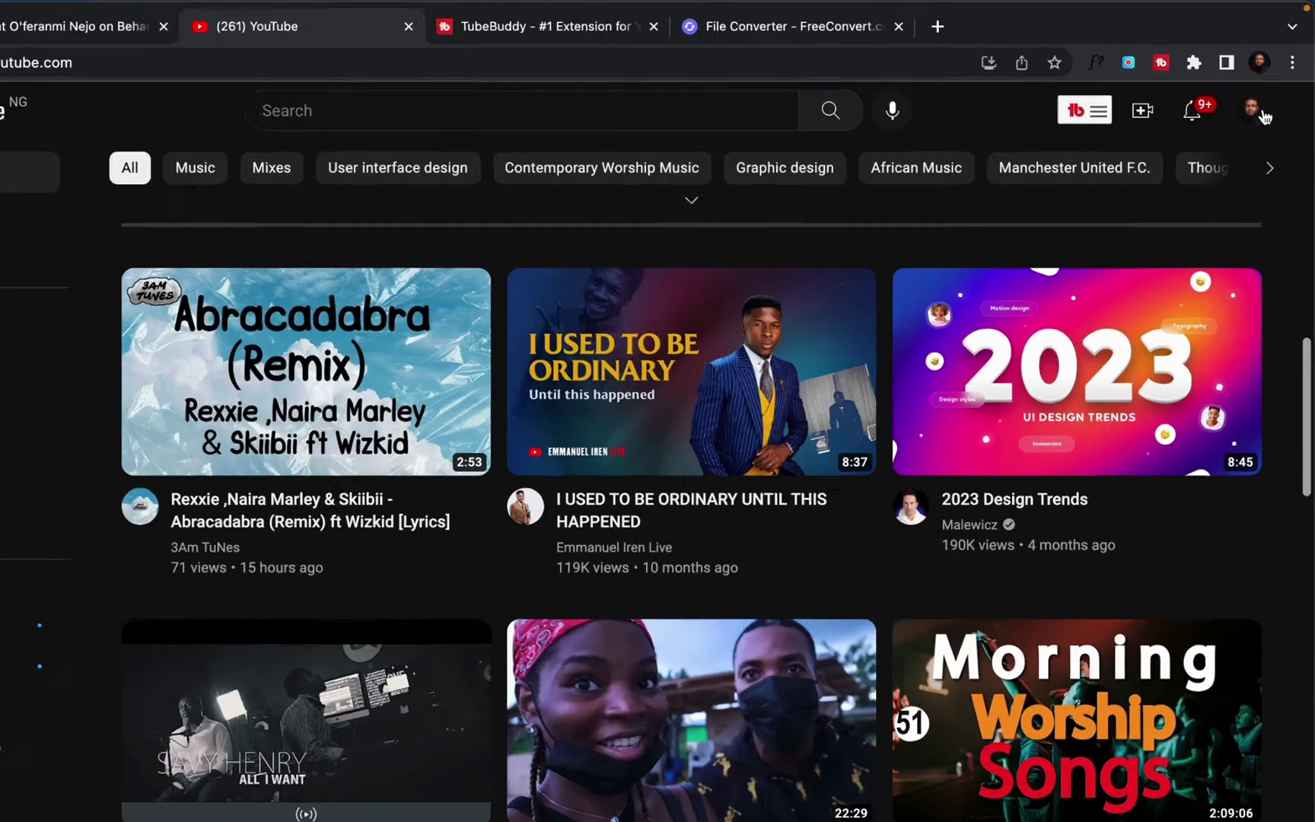
click(1260, 101)
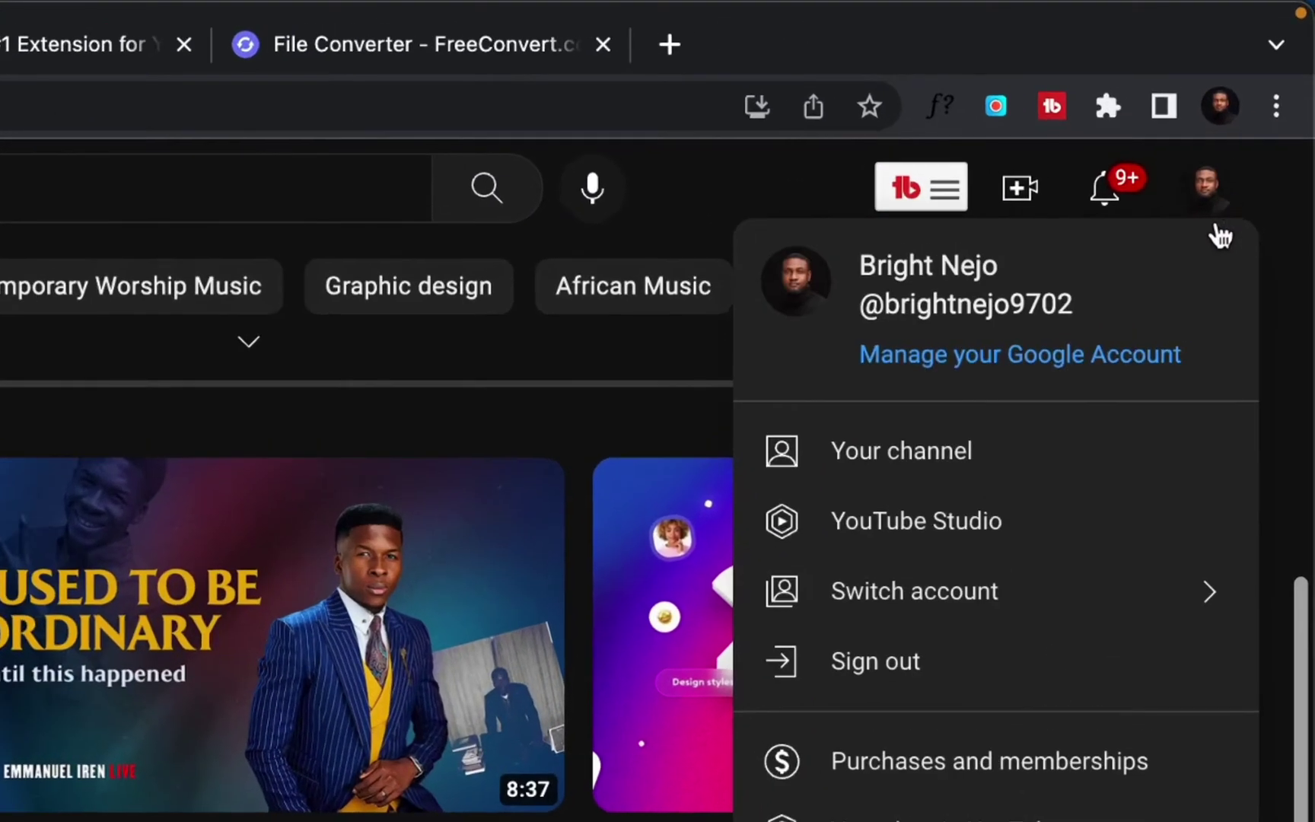
click(1025, 528)
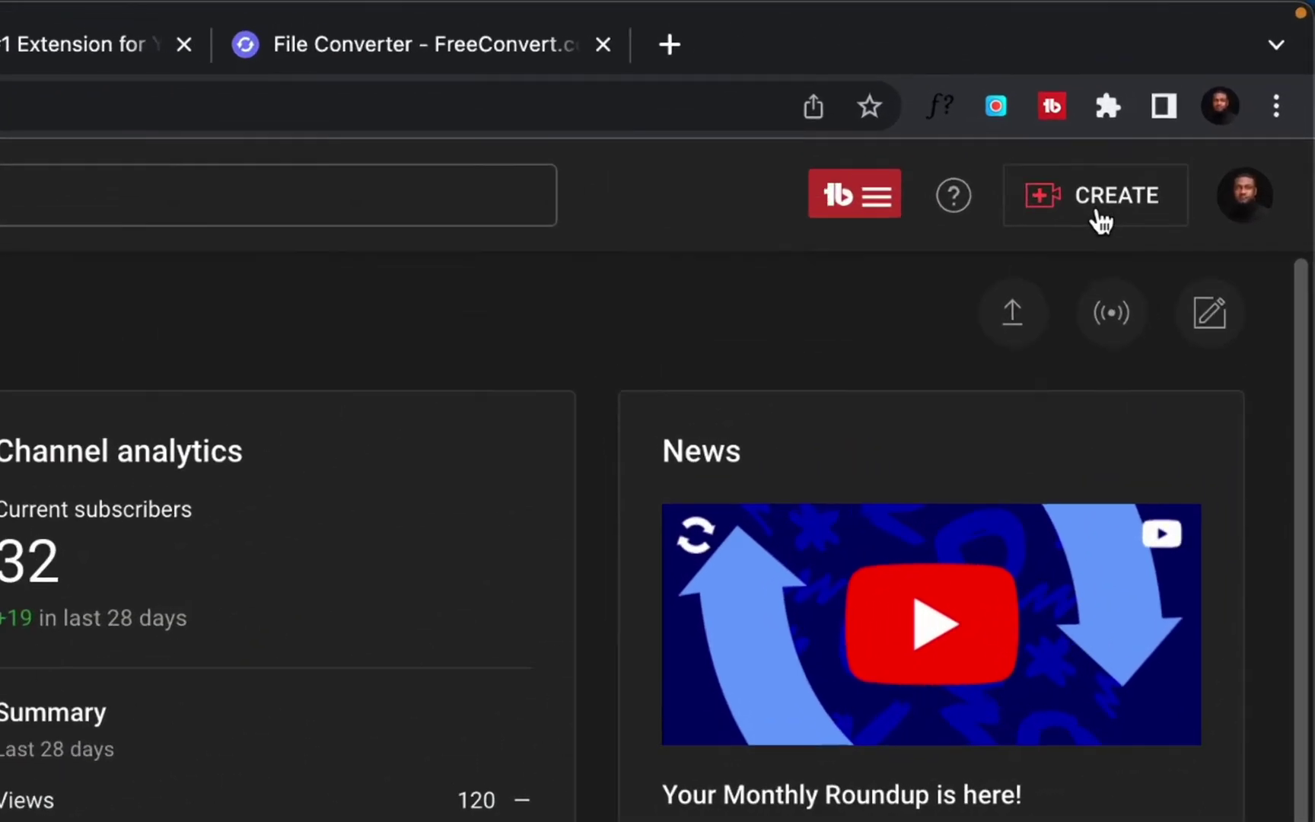
click(1106, 196)
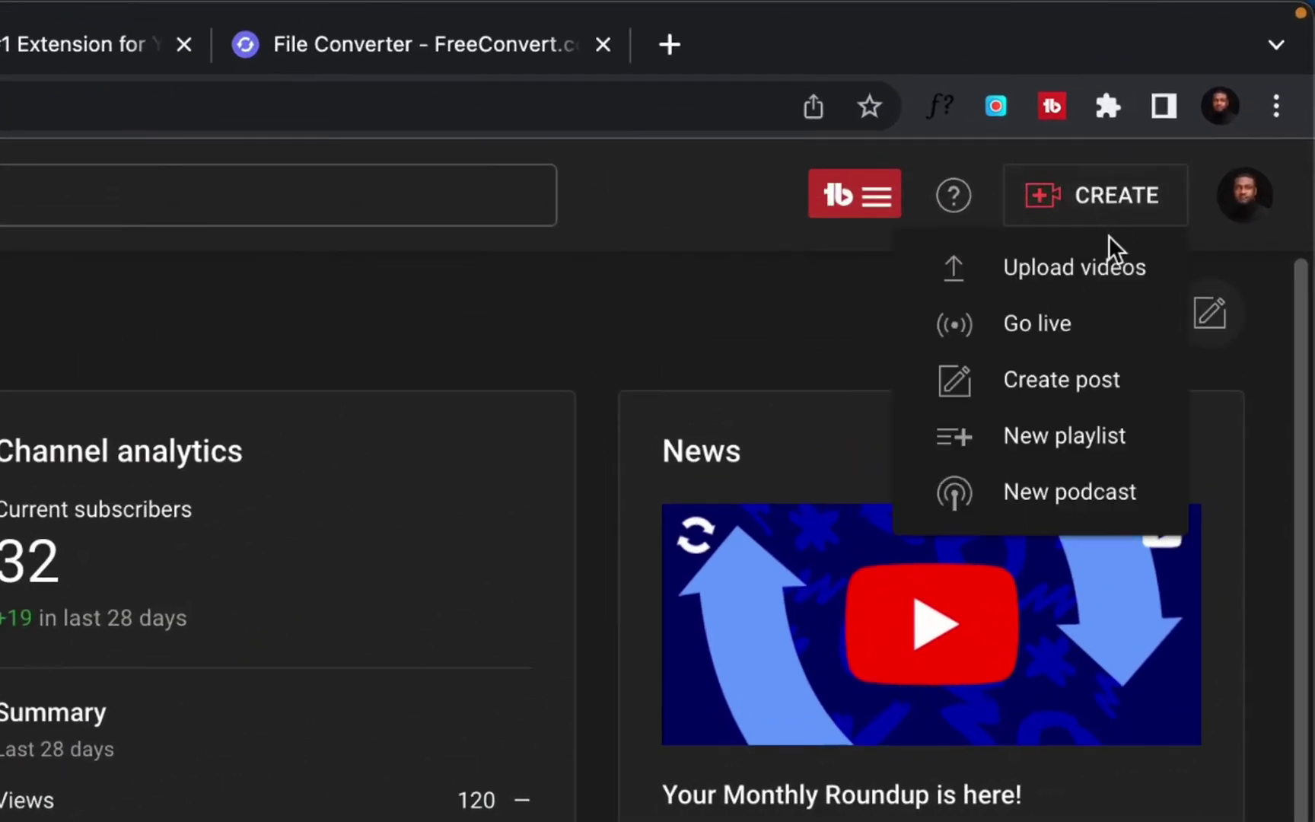
click(1111, 274)
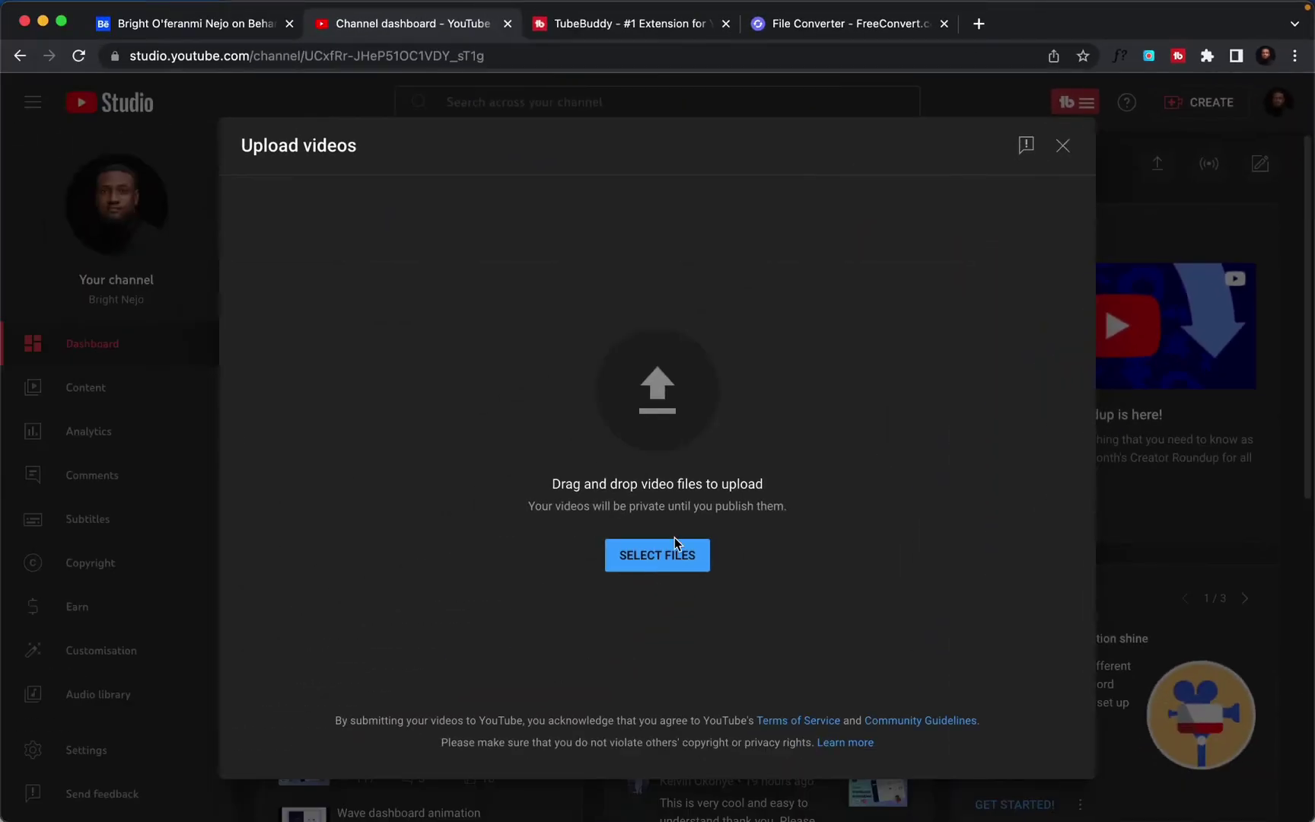
Select Wave dashboard animation.mp4 from Documents > Behance Files.
click(675, 561)
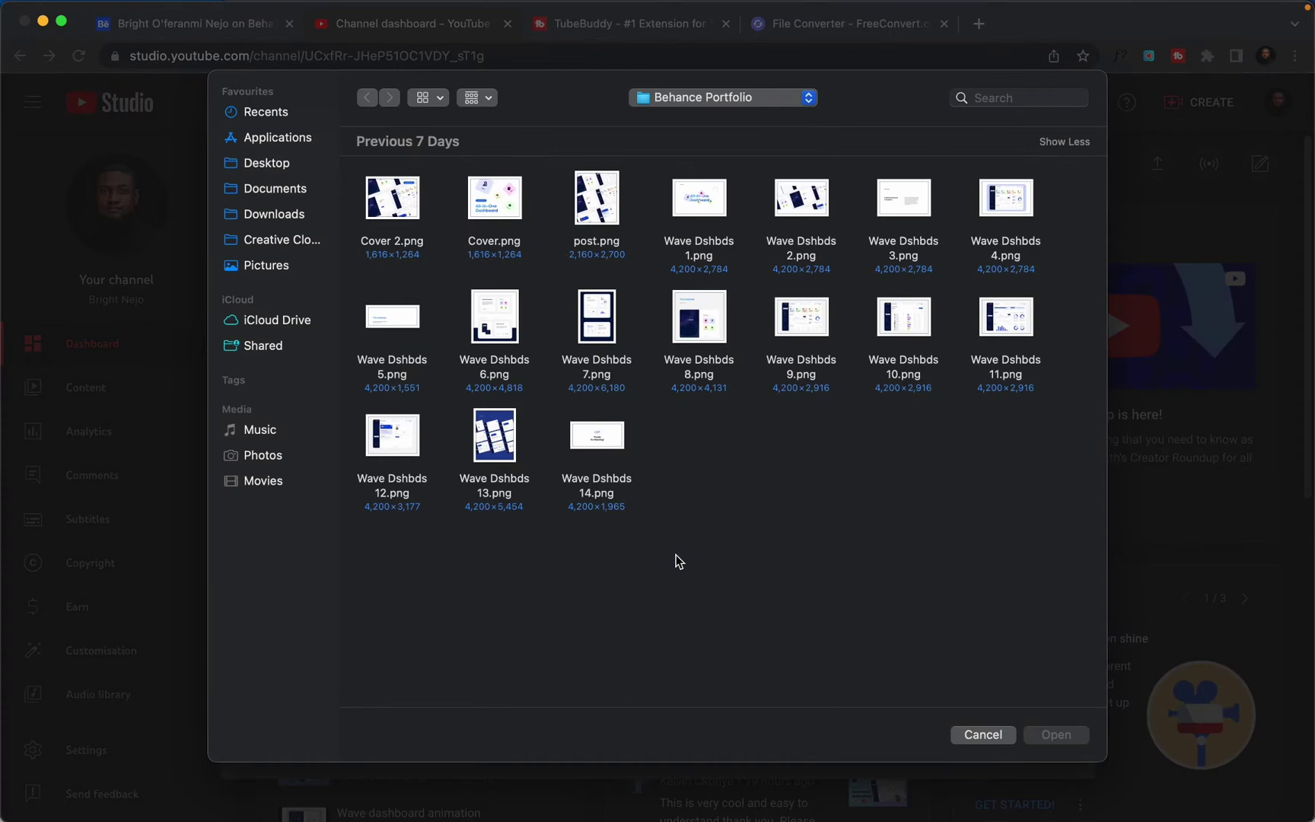
click(271, 218)
click(282, 192)
double_click(399, 210)
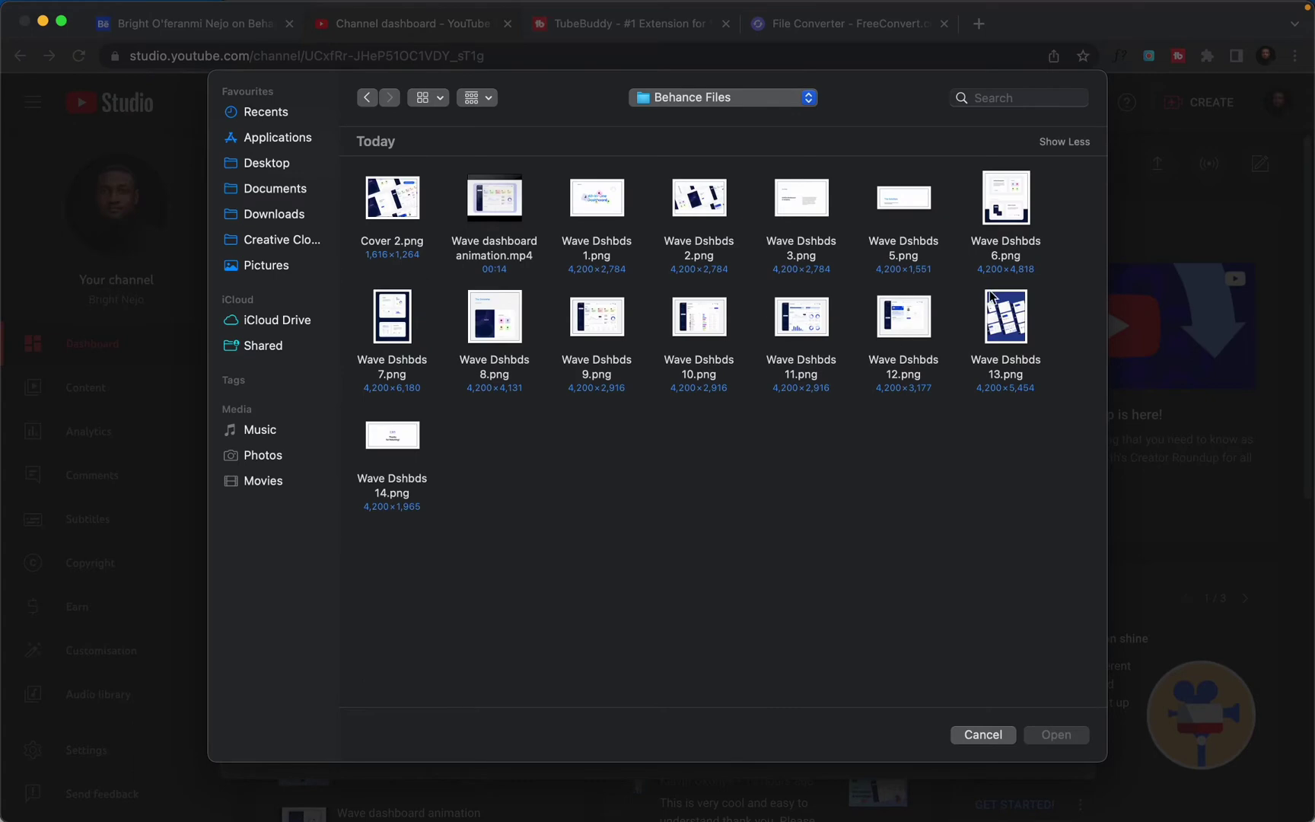
click(519, 207)
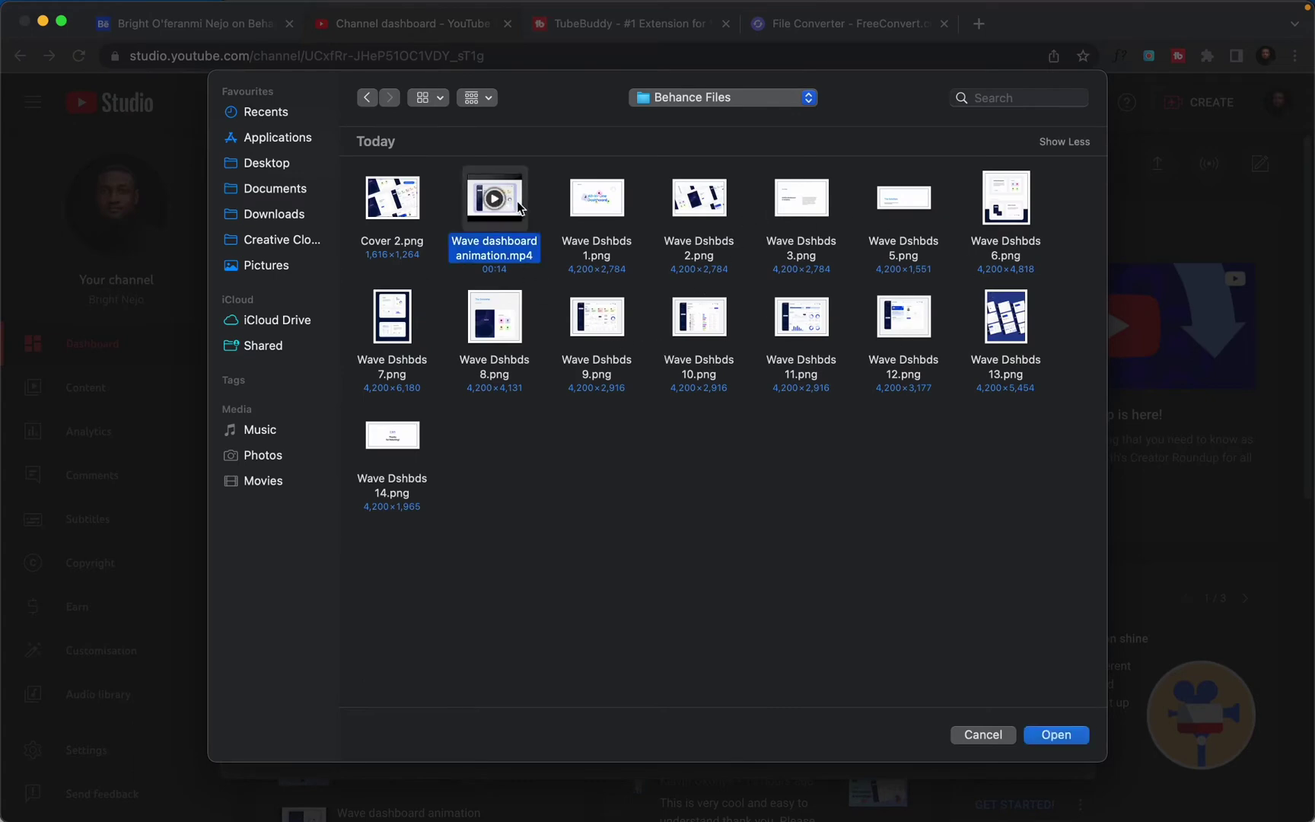
Upload the video and retitle it 'Dashboard animation'.
click(1057, 735)
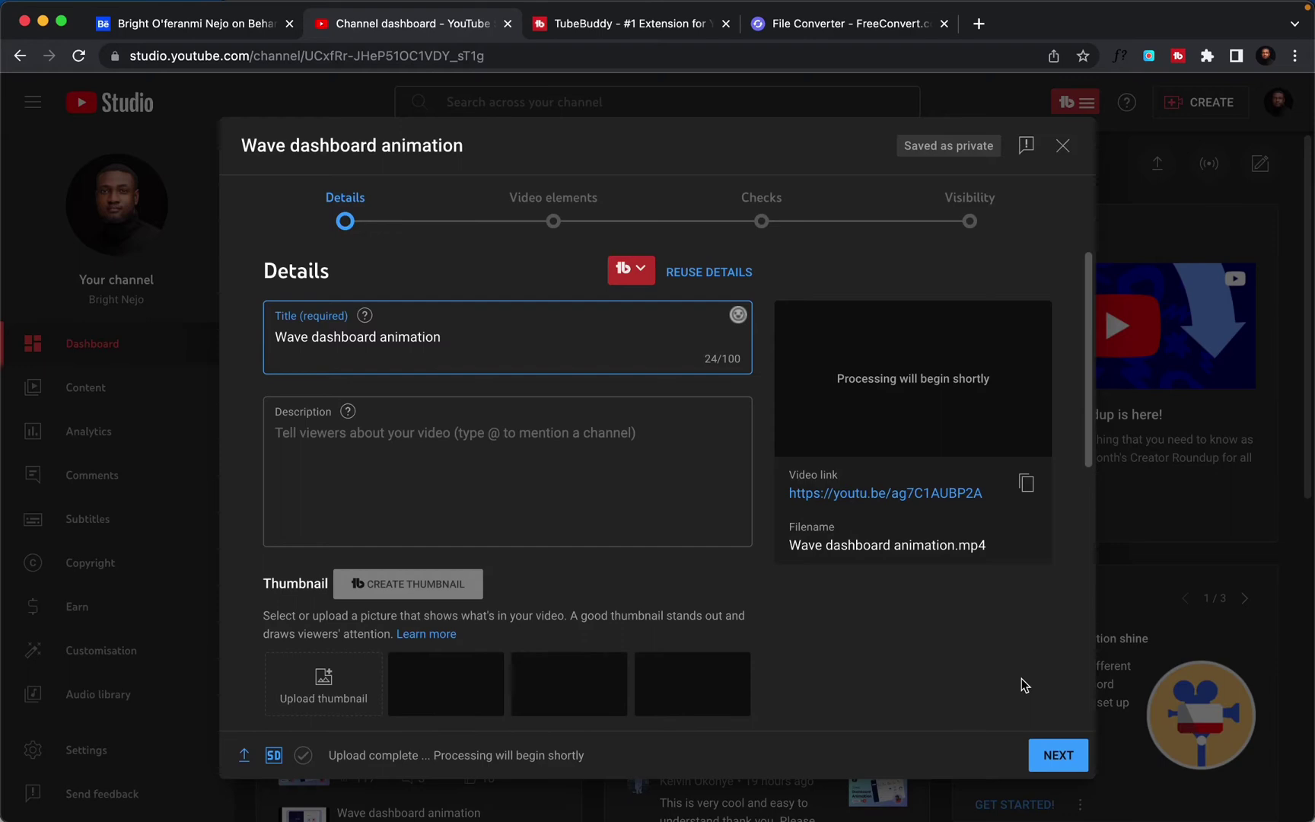
drag(443, 337, 258, 335)
click(307, 336)
key(BackSpace)
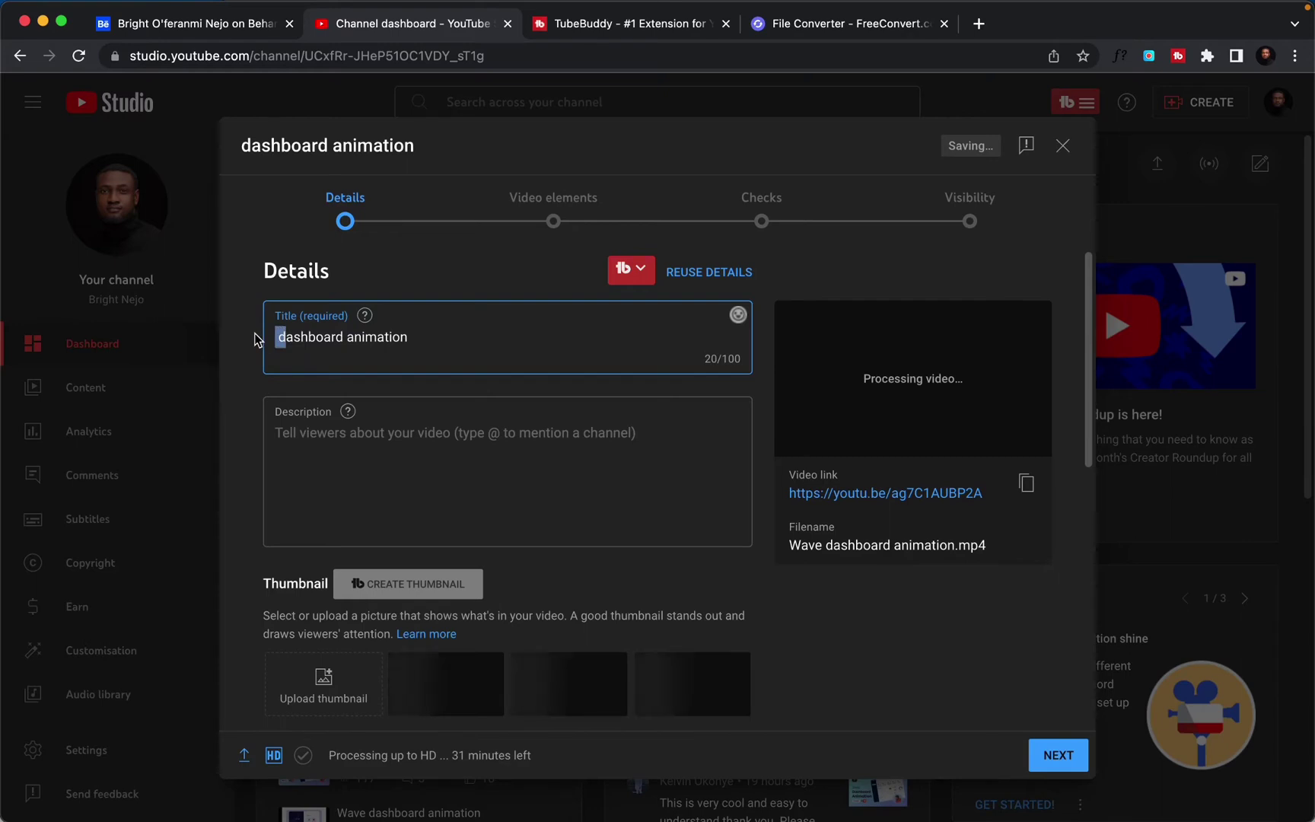
text(D)
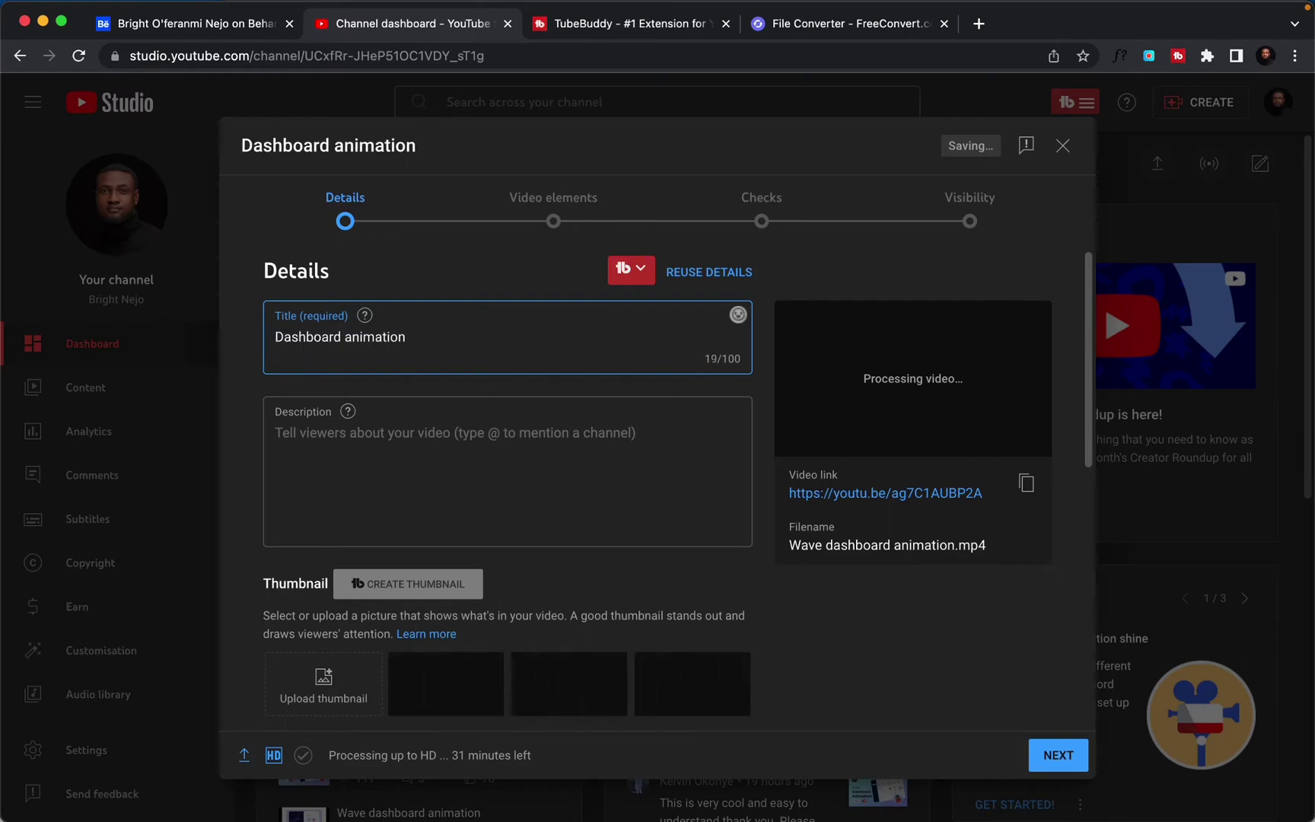
click(442, 439)
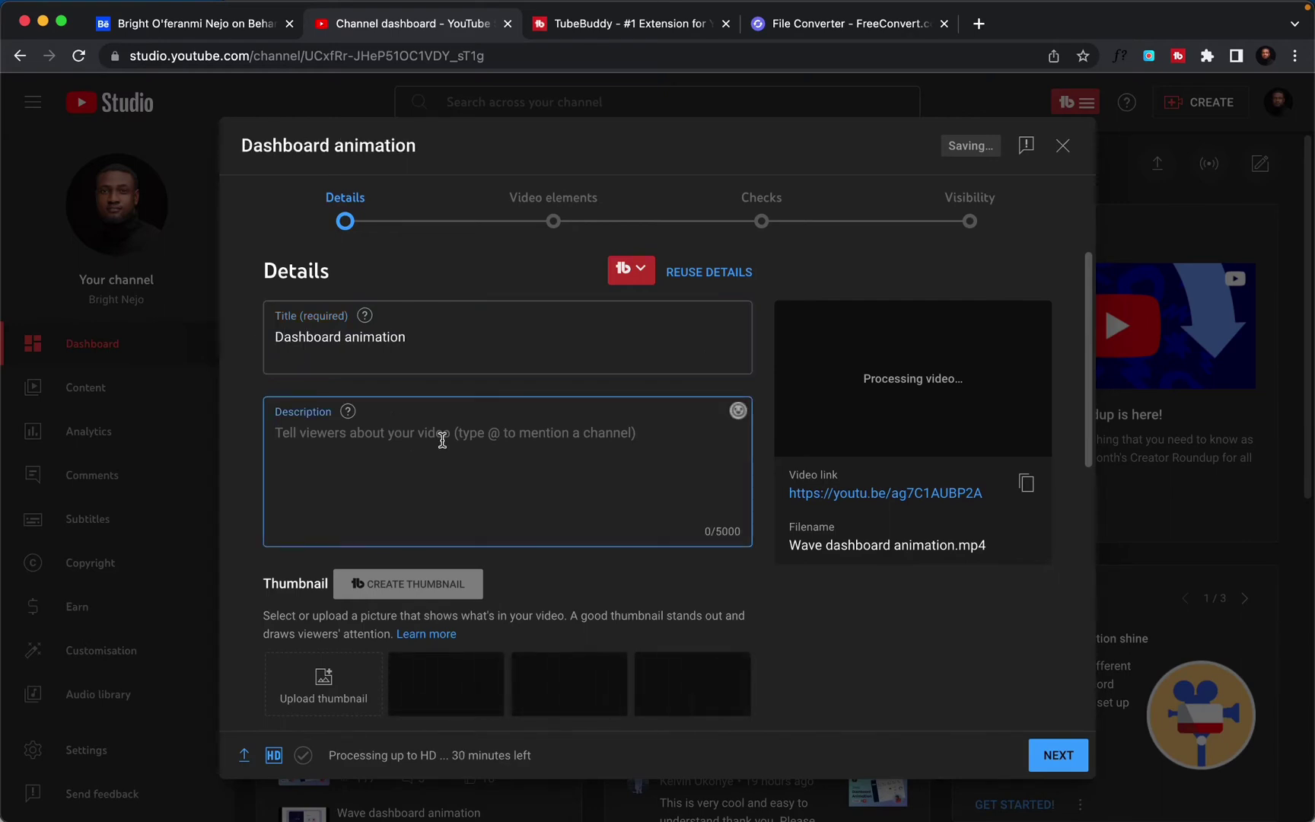
Add the video to the Interaction Design playlist.
scroll(293, 629, down, 2)
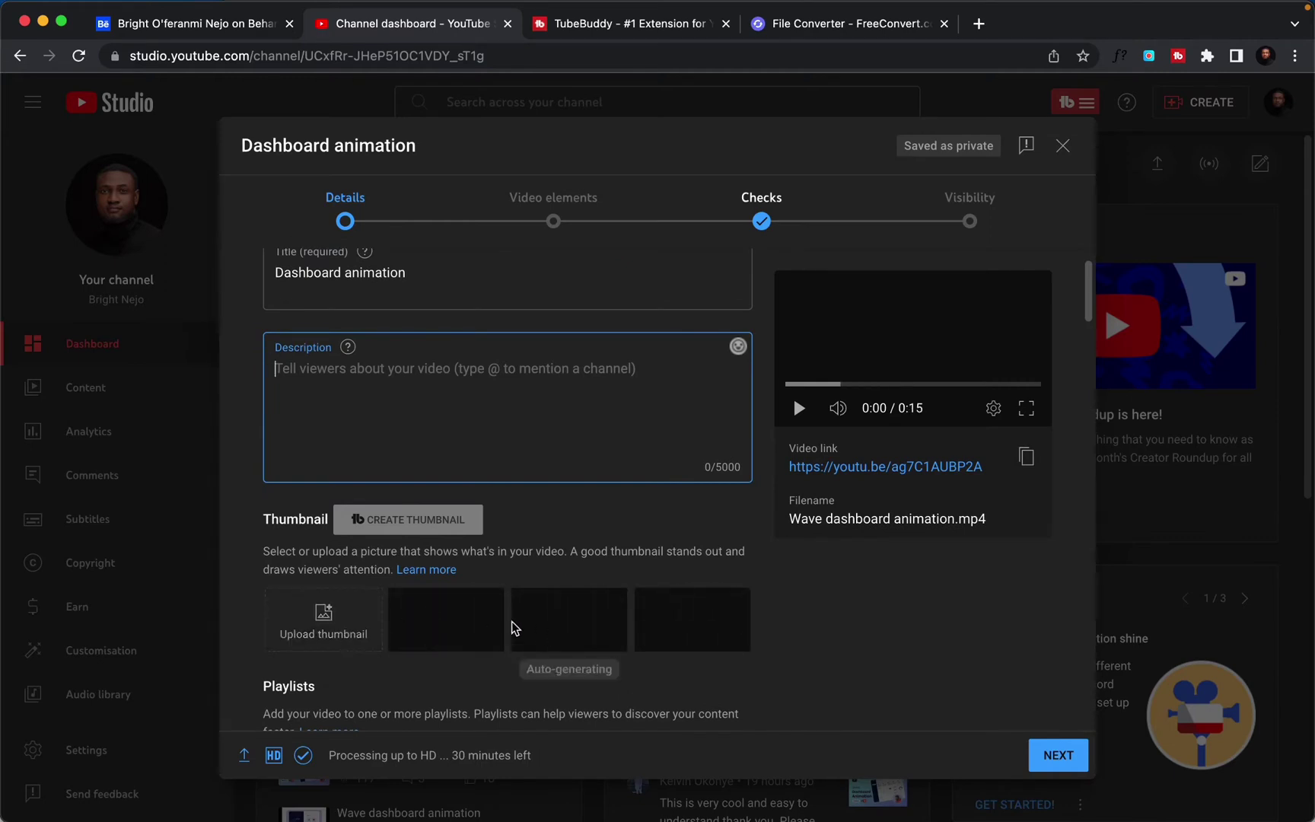
scroll(495, 609, down, 1)
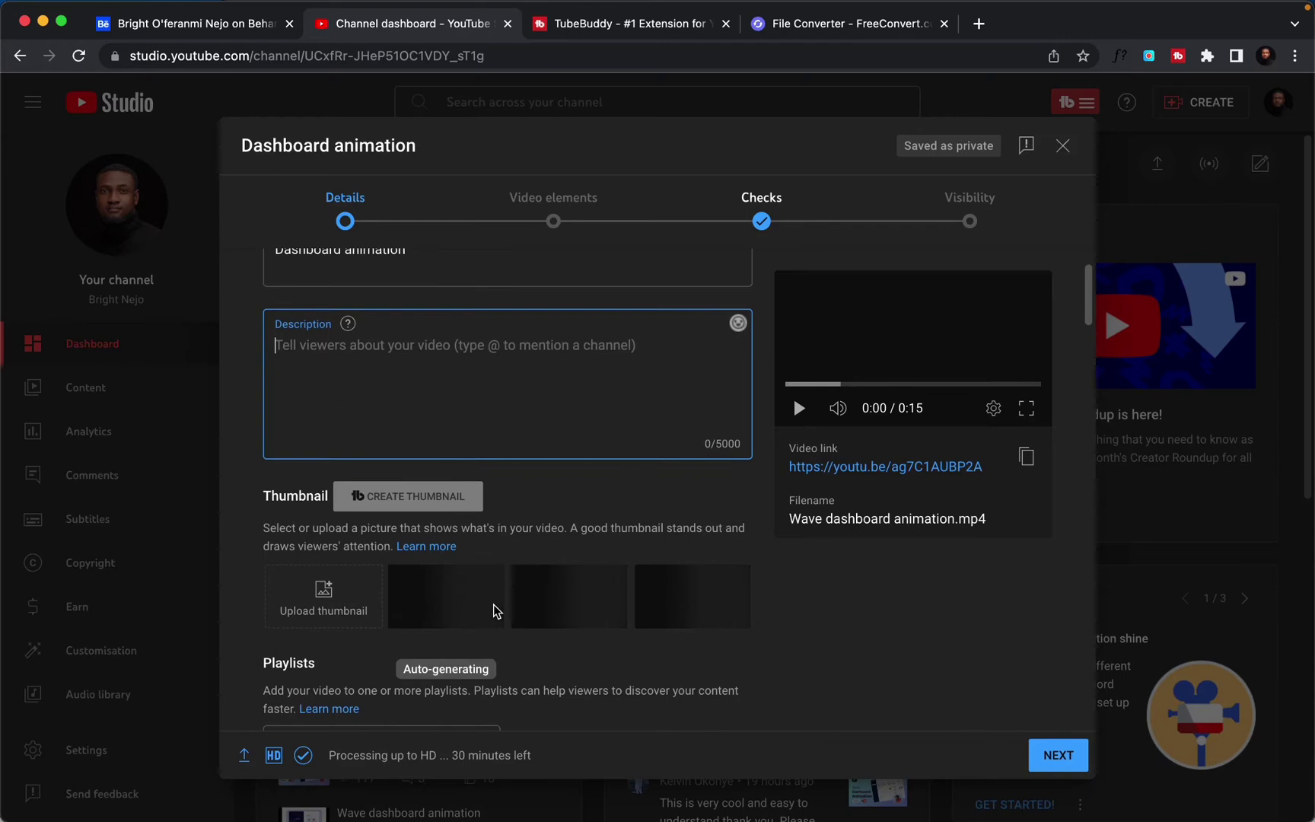
scroll(494, 612, down, 3)
click(435, 533)
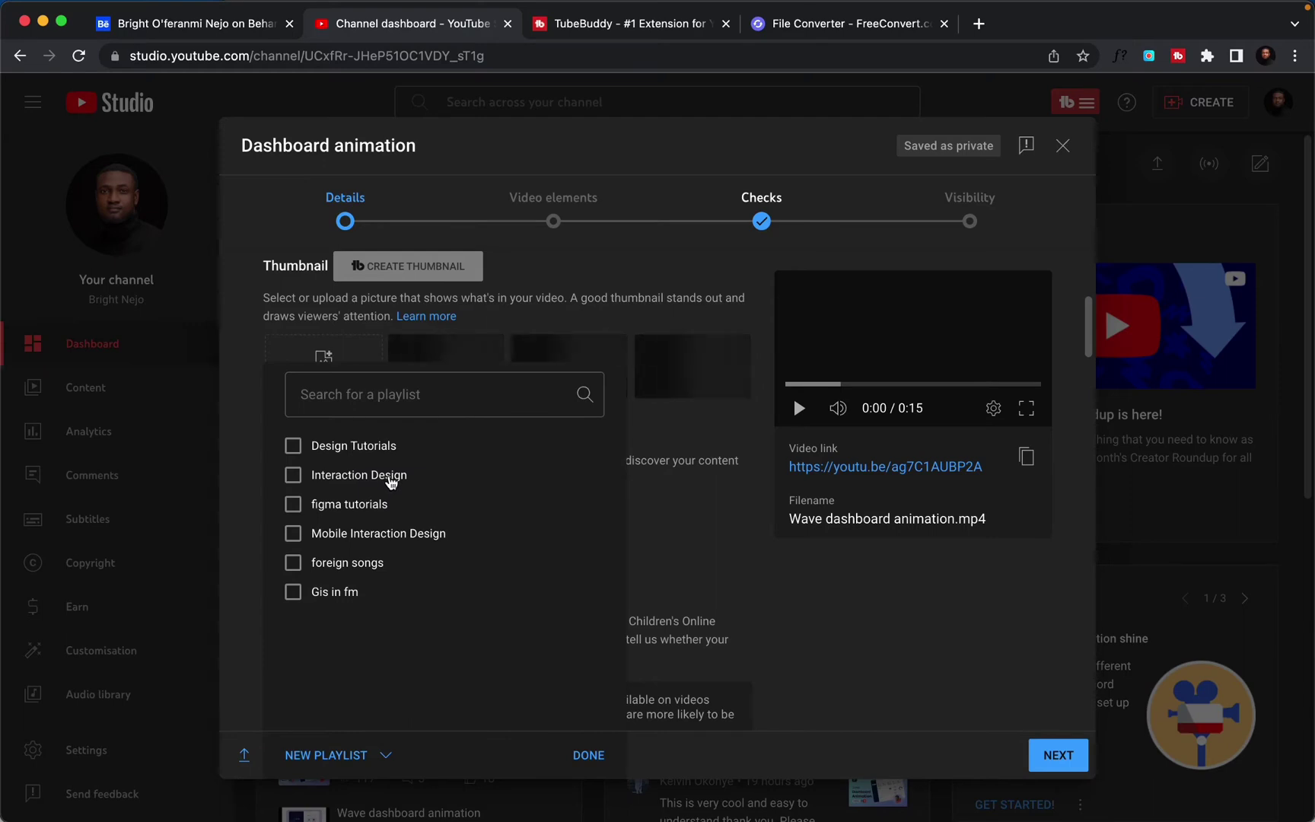
click(390, 478)
click(590, 753)
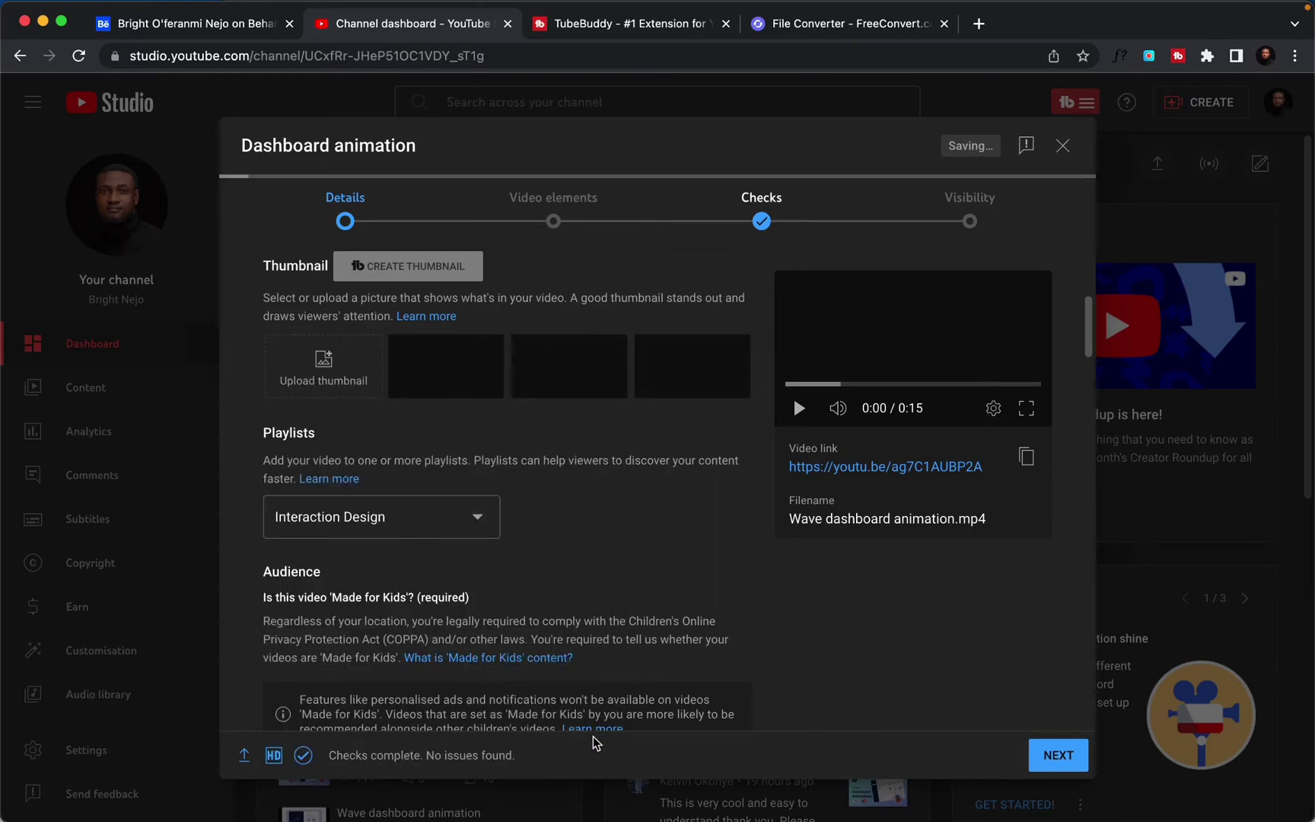
Choose 'No, it's not Made for Kids' under Audience and scroll to the Tags section.
scroll(609, 537, down, 4)
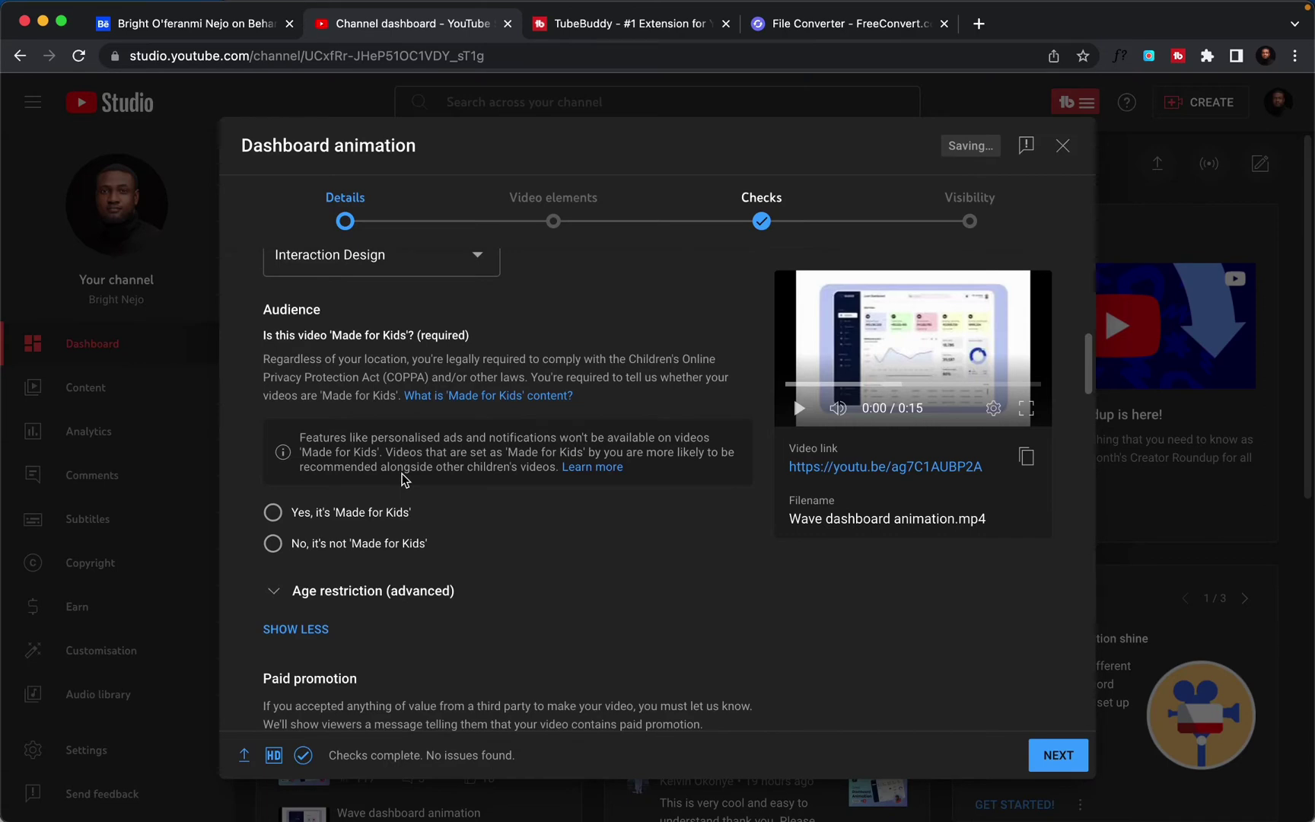
click(350, 547)
scroll(364, 539, down, 4)
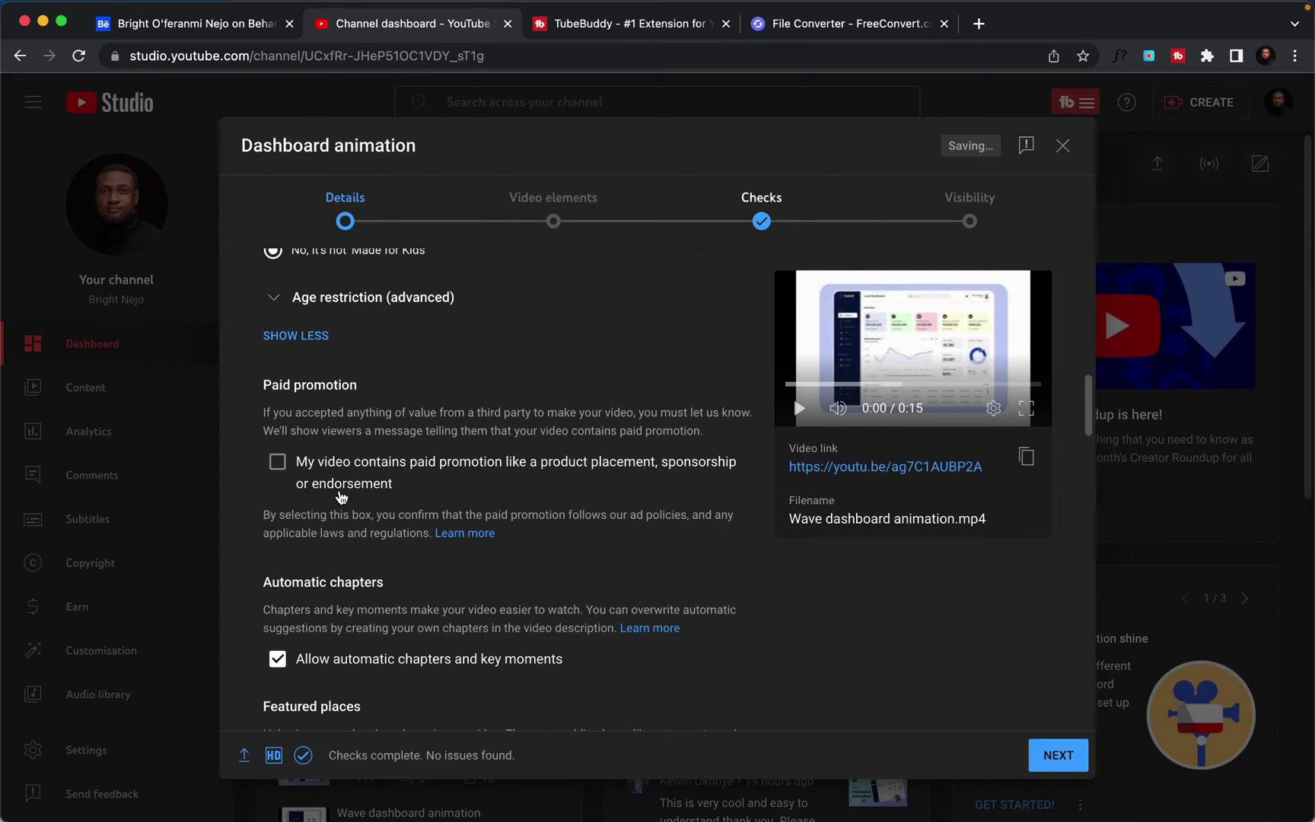
scroll(341, 497, down, 6)
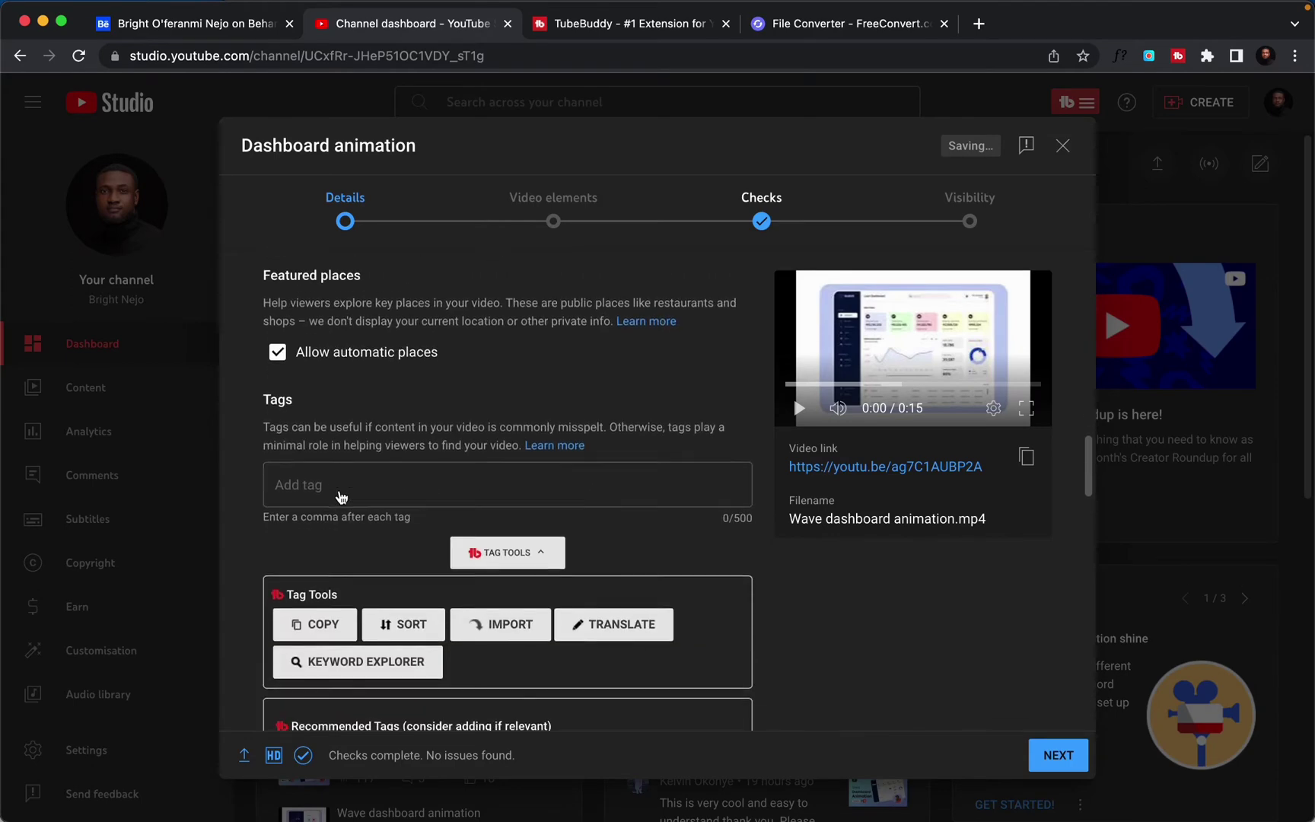
scroll(341, 498, down, 2)
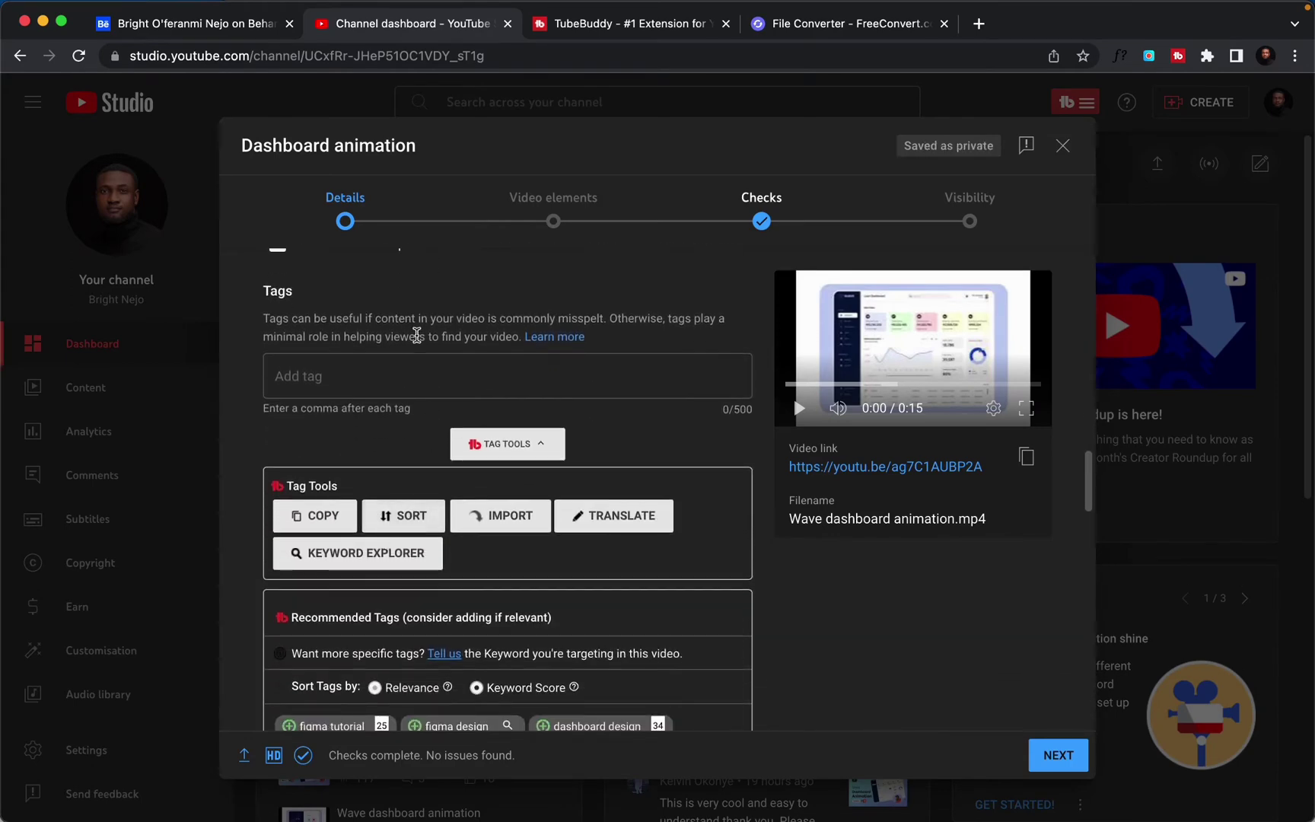
scroll(416, 335, up, 1)
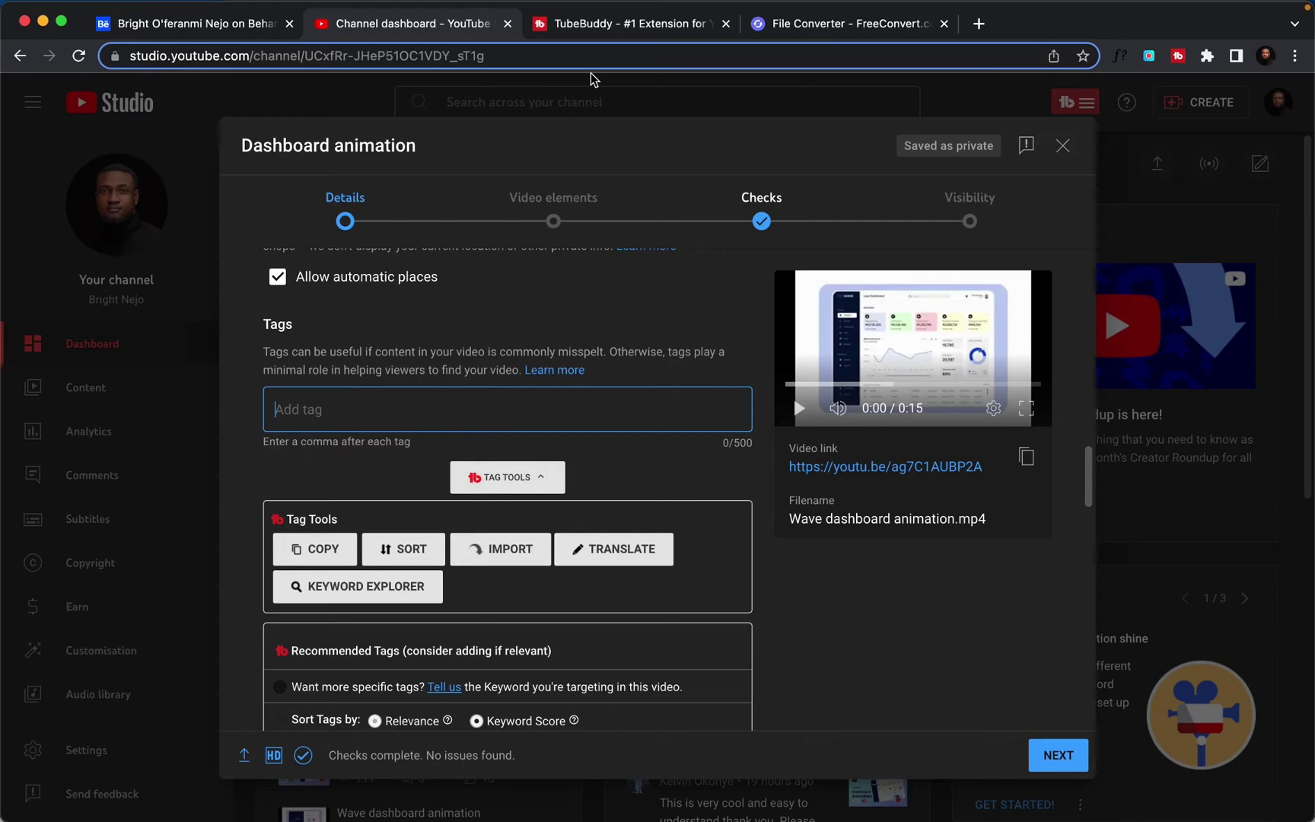
Leave the TubeBuddy site and return to the YouTube Studio upload's Tags section.
click(611, 27)
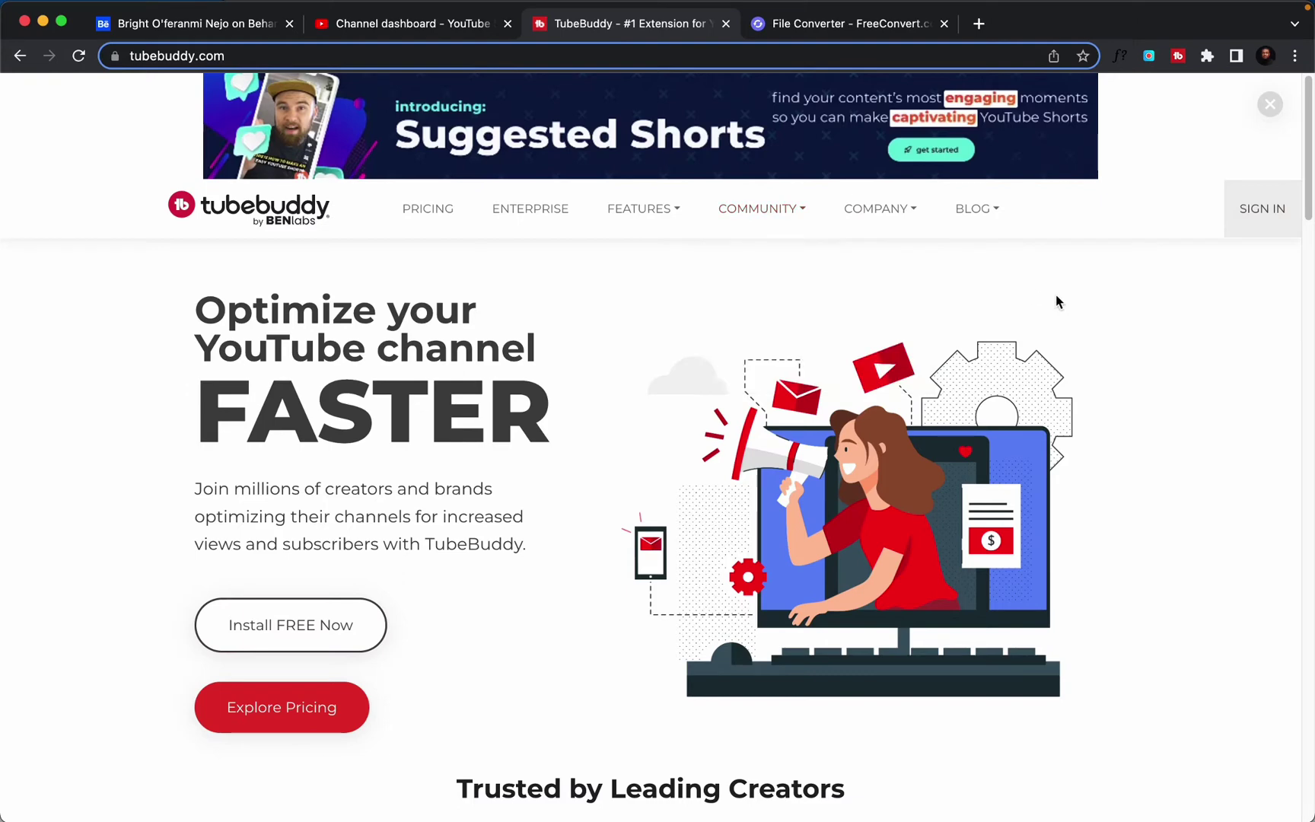
click(411, 24)
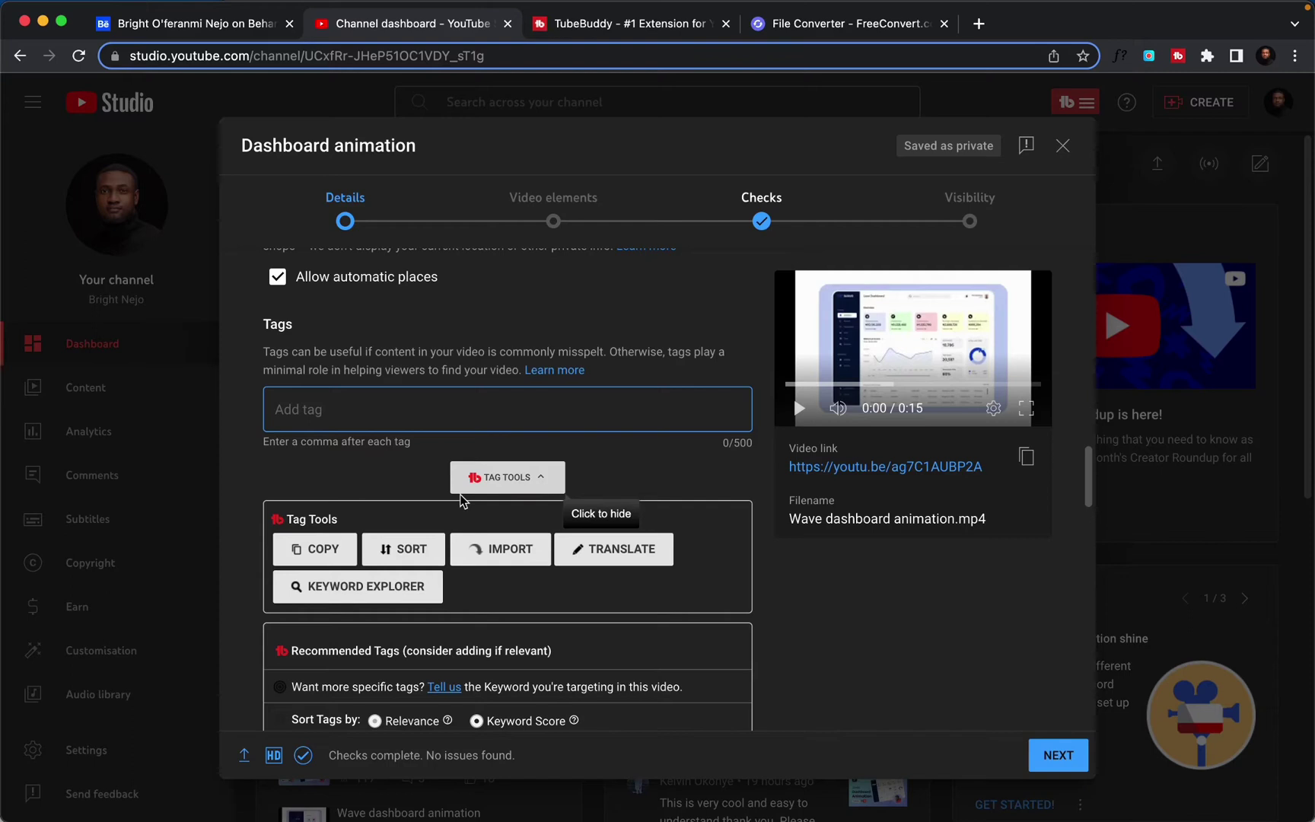
Add the tag 'figma interactive prototype' using TubeBuddy's suggestion.
text(f)
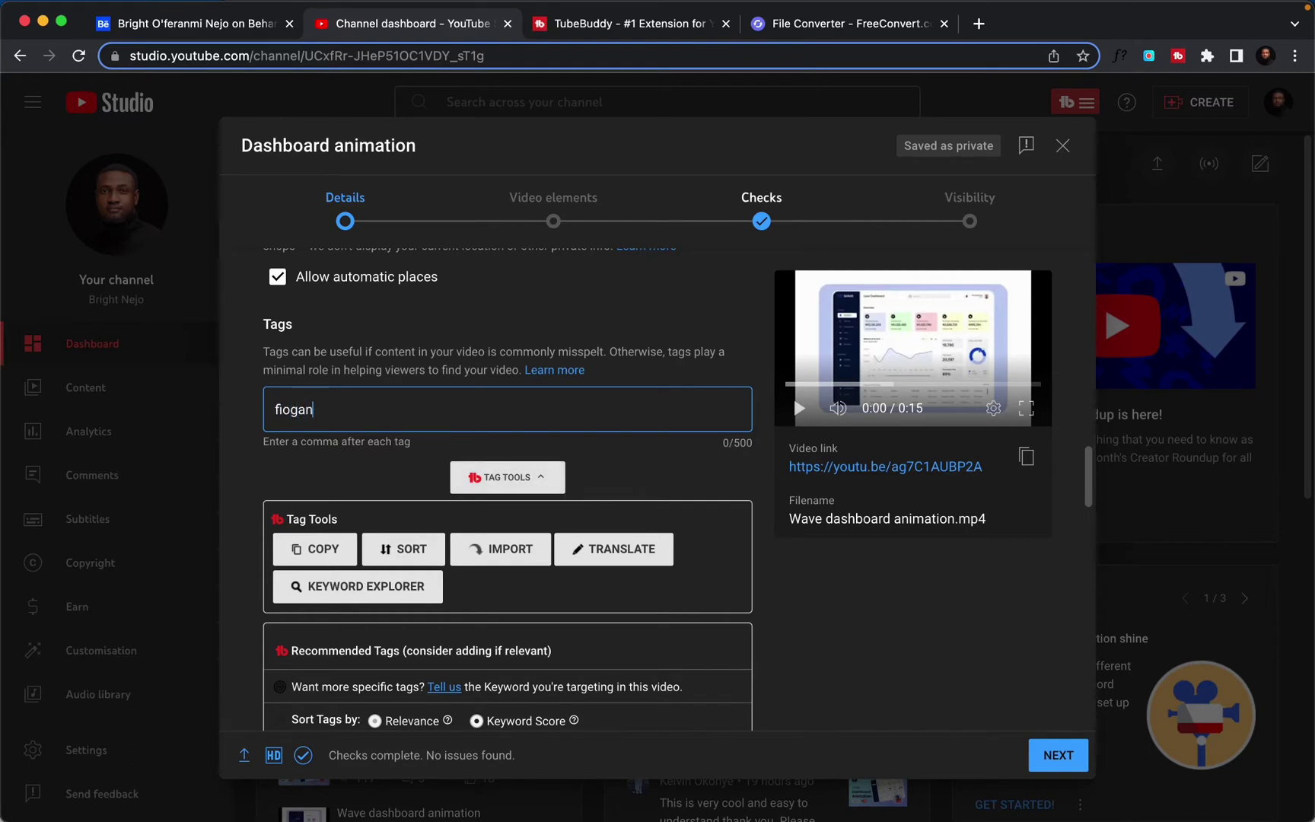
text(iogan)
key(BackSpace)
key(BackSpace)
key(BackSpace)
key(BackSpace)
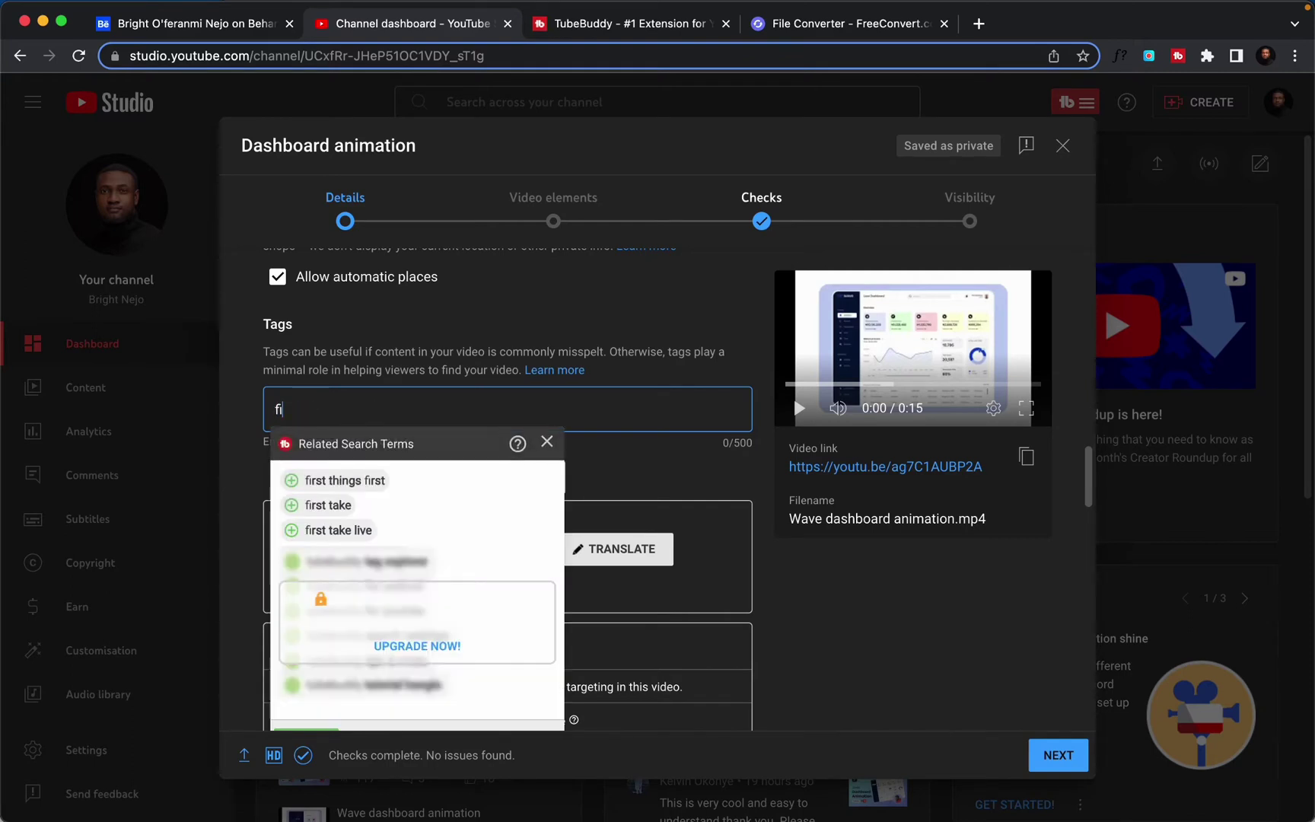
text(gma)
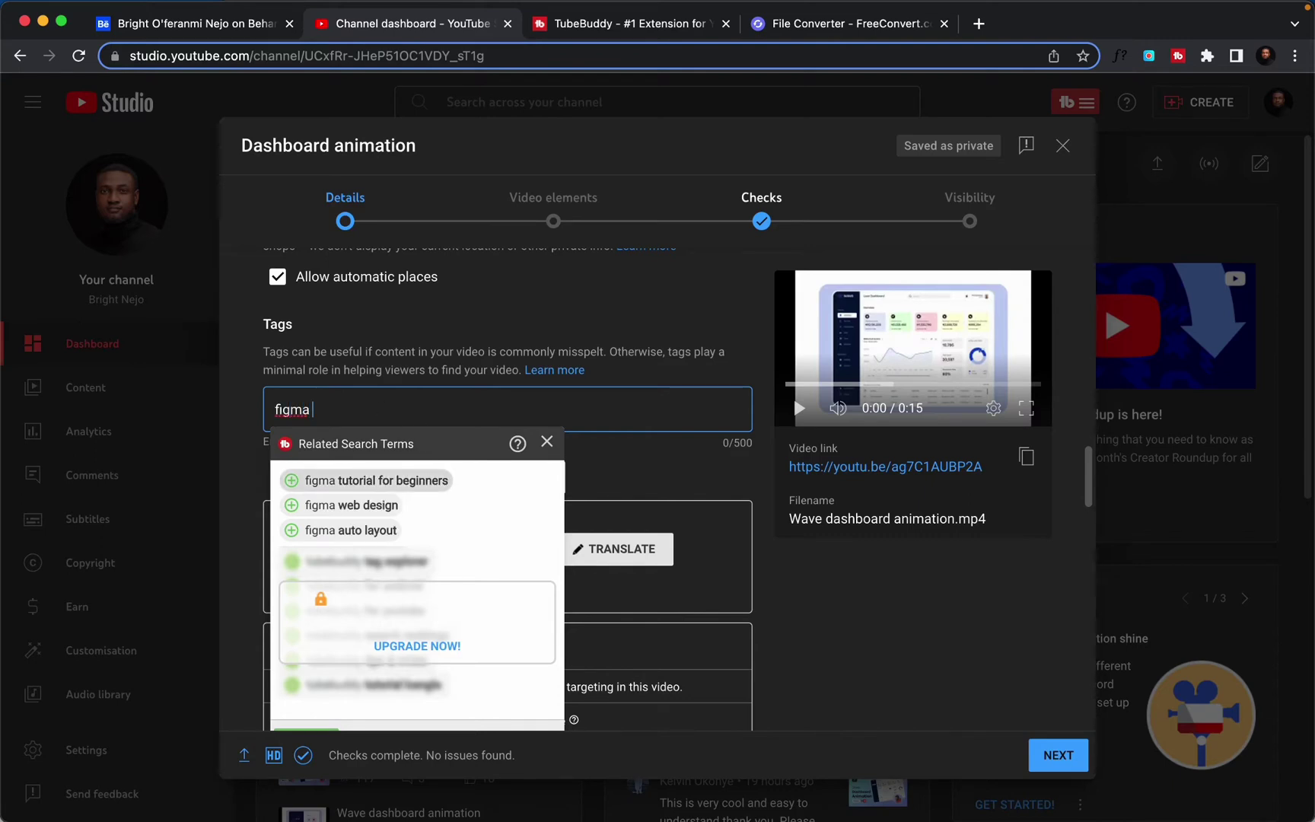
key(BackSpace)
key(BackSpace)
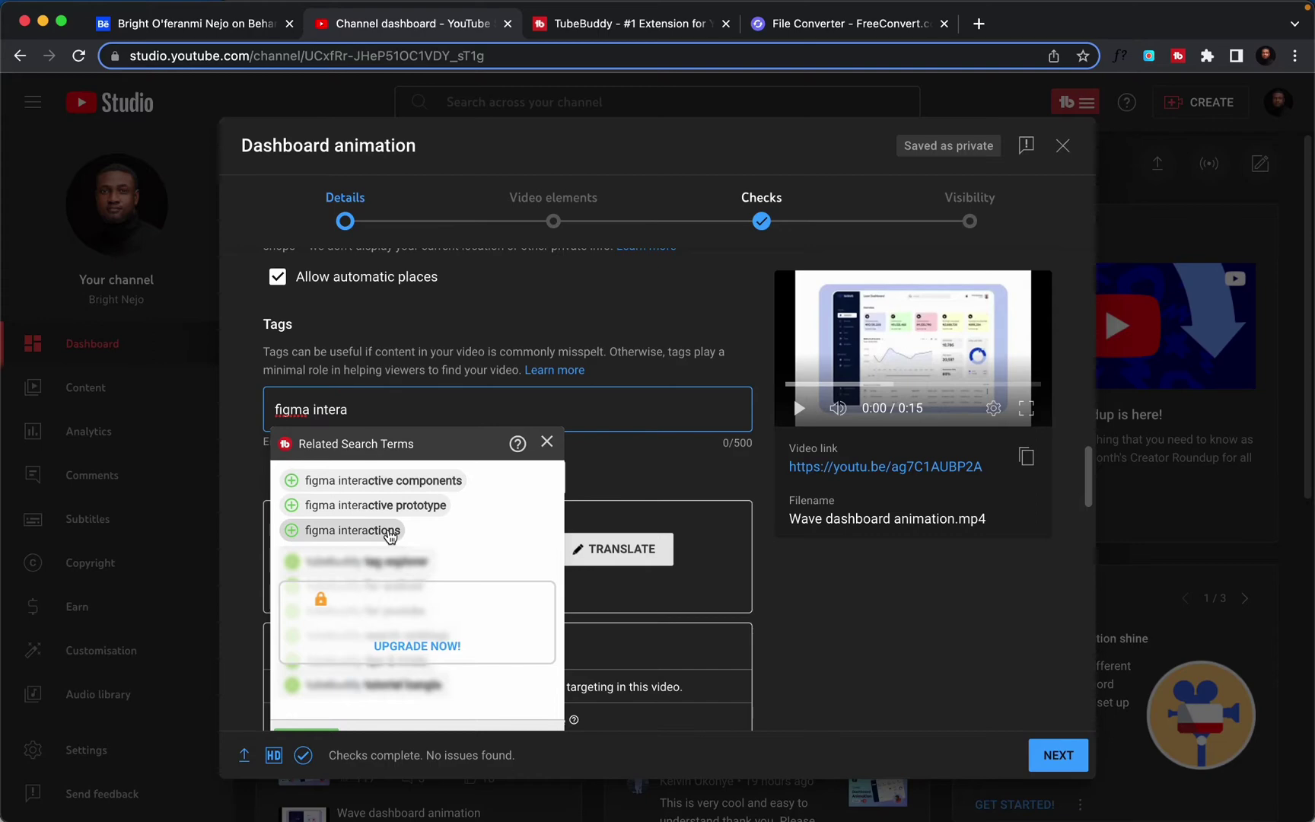
click(404, 514)
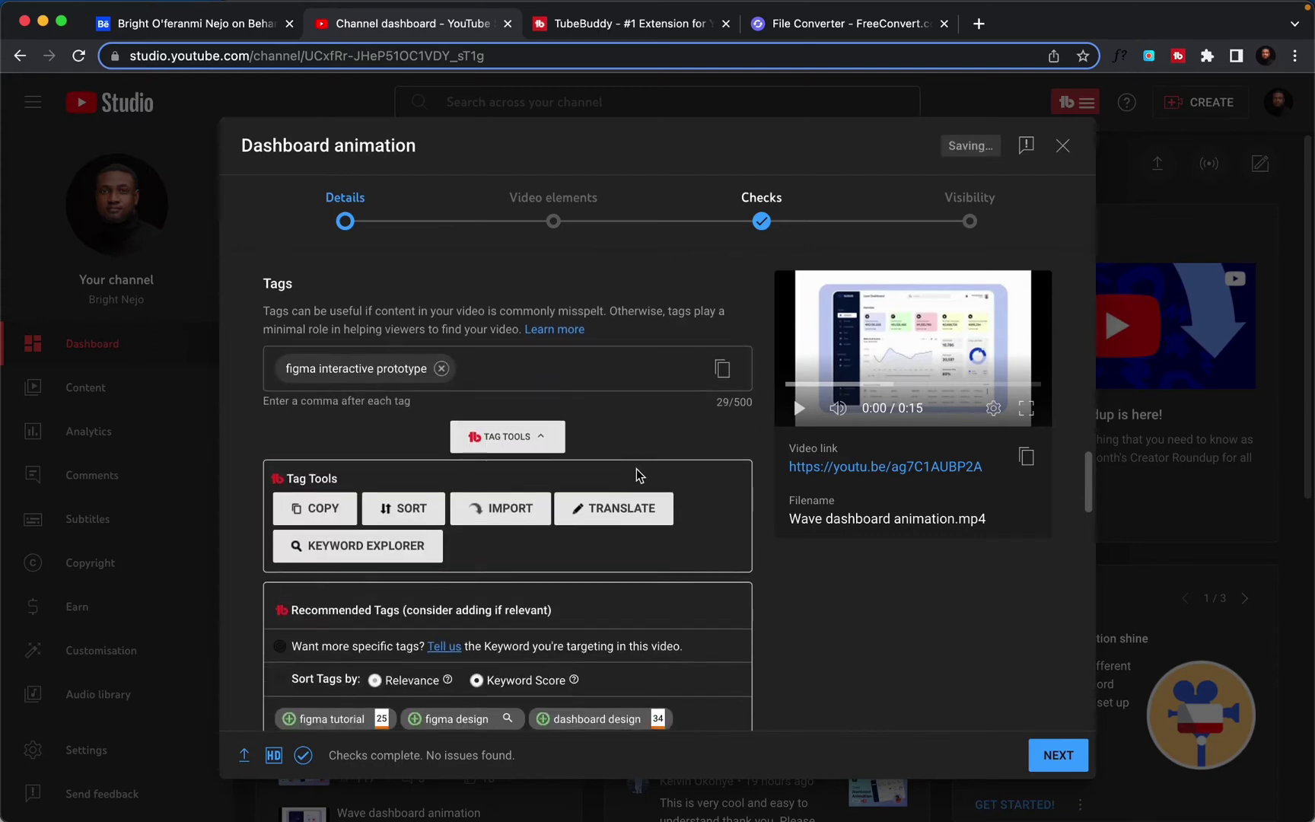
scroll(636, 469, down, 2)
scroll(636, 469, down, 3)
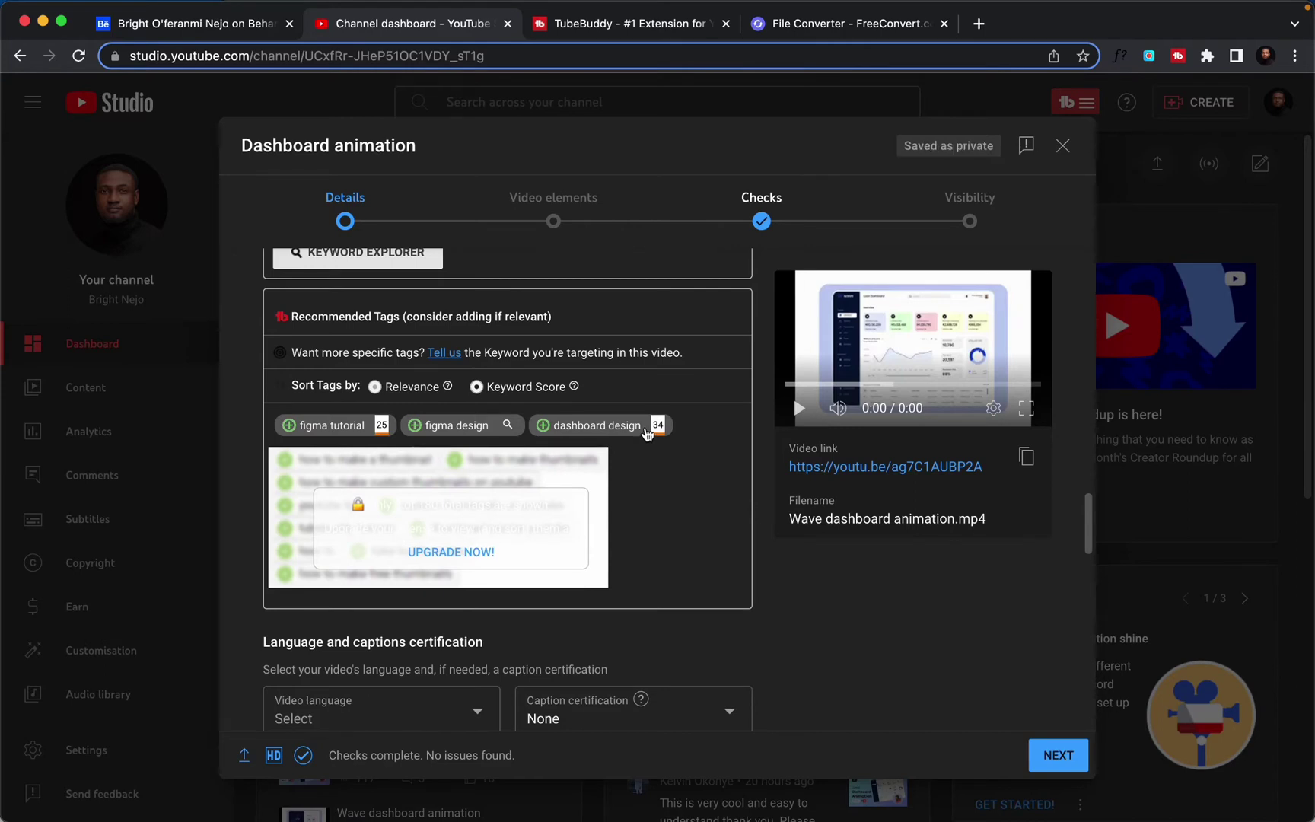
Set the video language to English.
scroll(547, 462, down, 2)
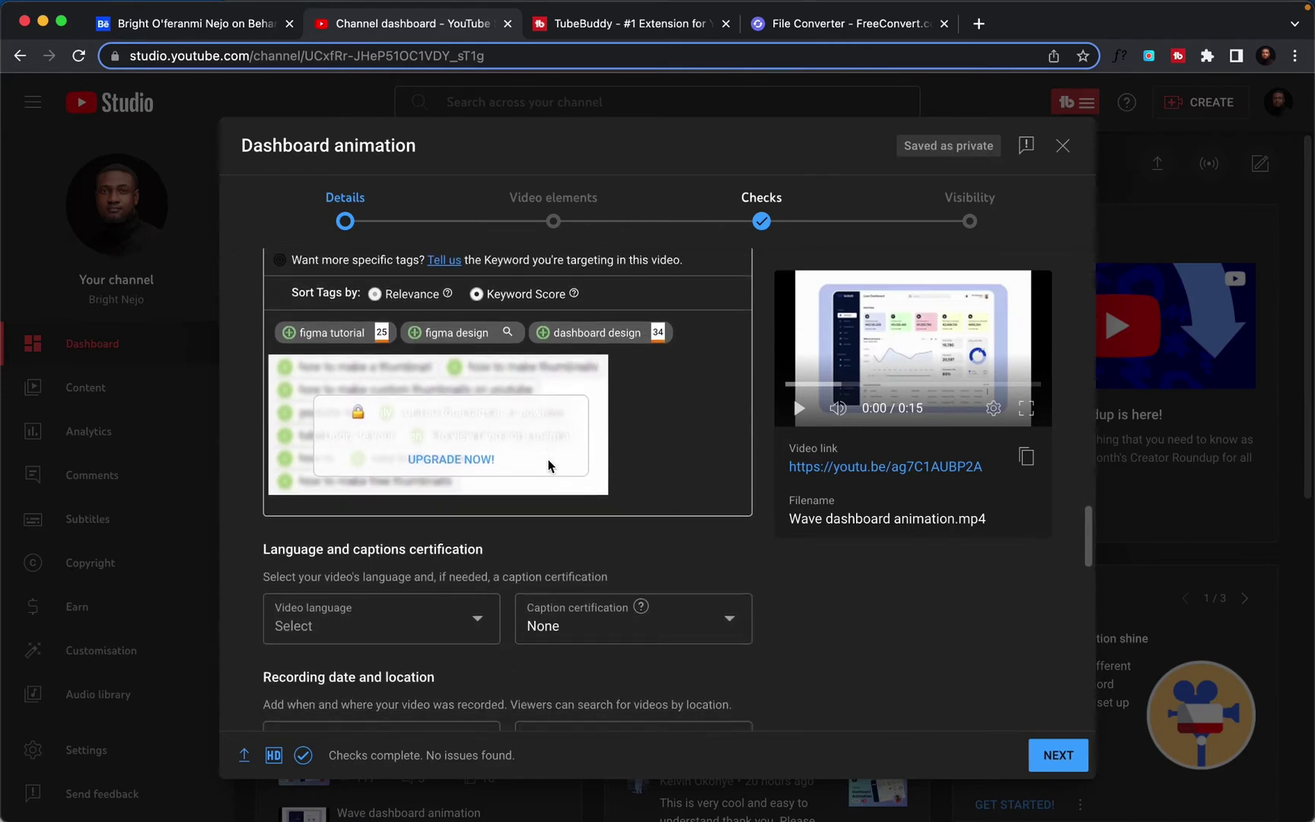
click(443, 571)
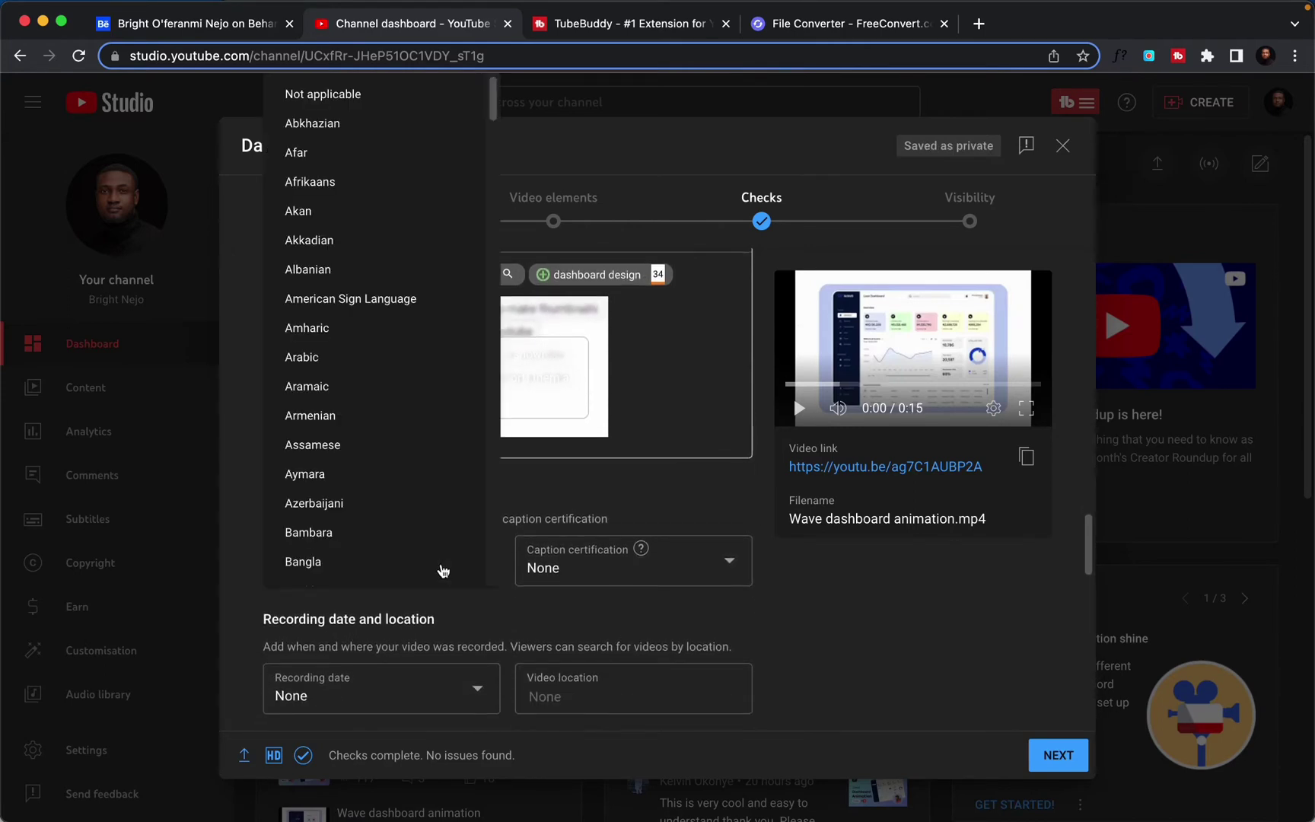
scroll(380, 463, down, 5)
scroll(381, 464, down, 10)
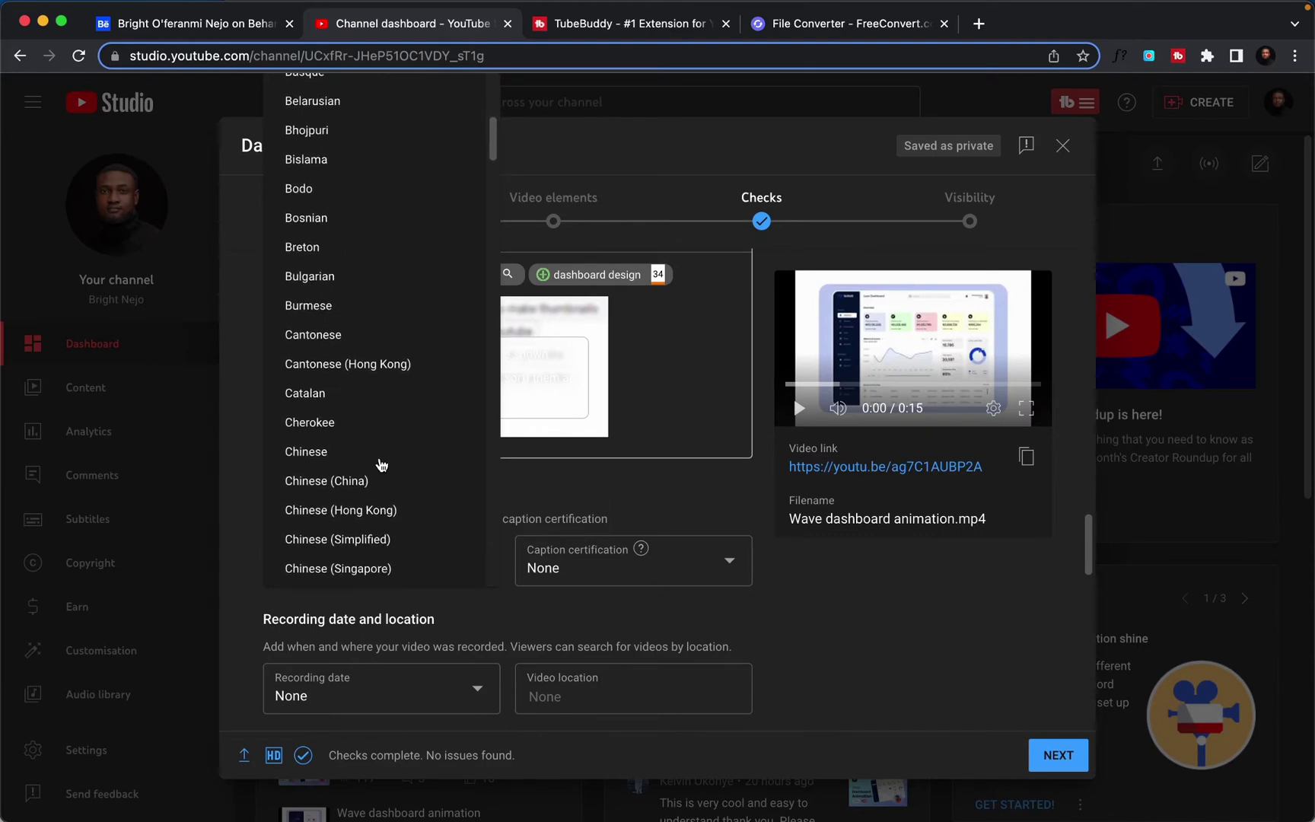
scroll(380, 464, down, 10)
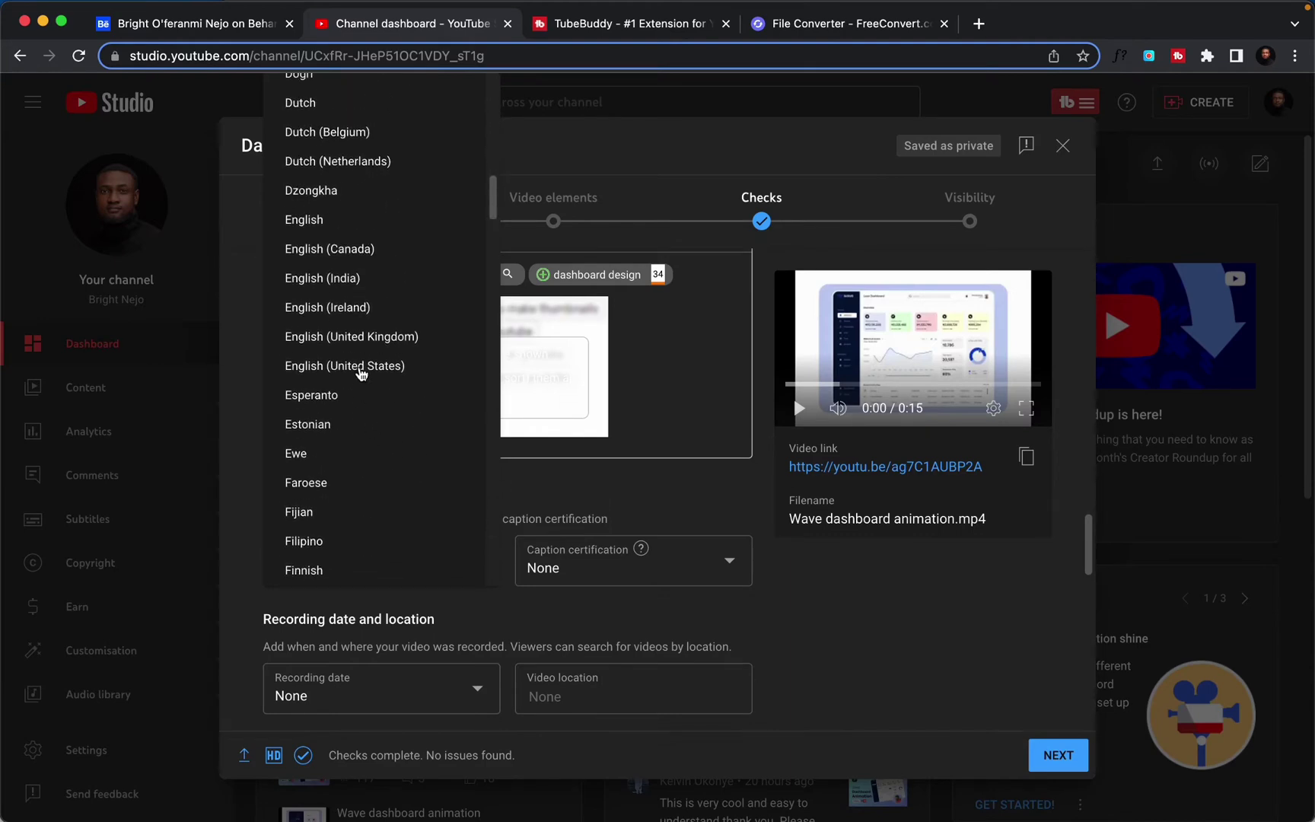
click(358, 226)
Change the video category from Education to Entertainment.
scroll(493, 495, down, 5)
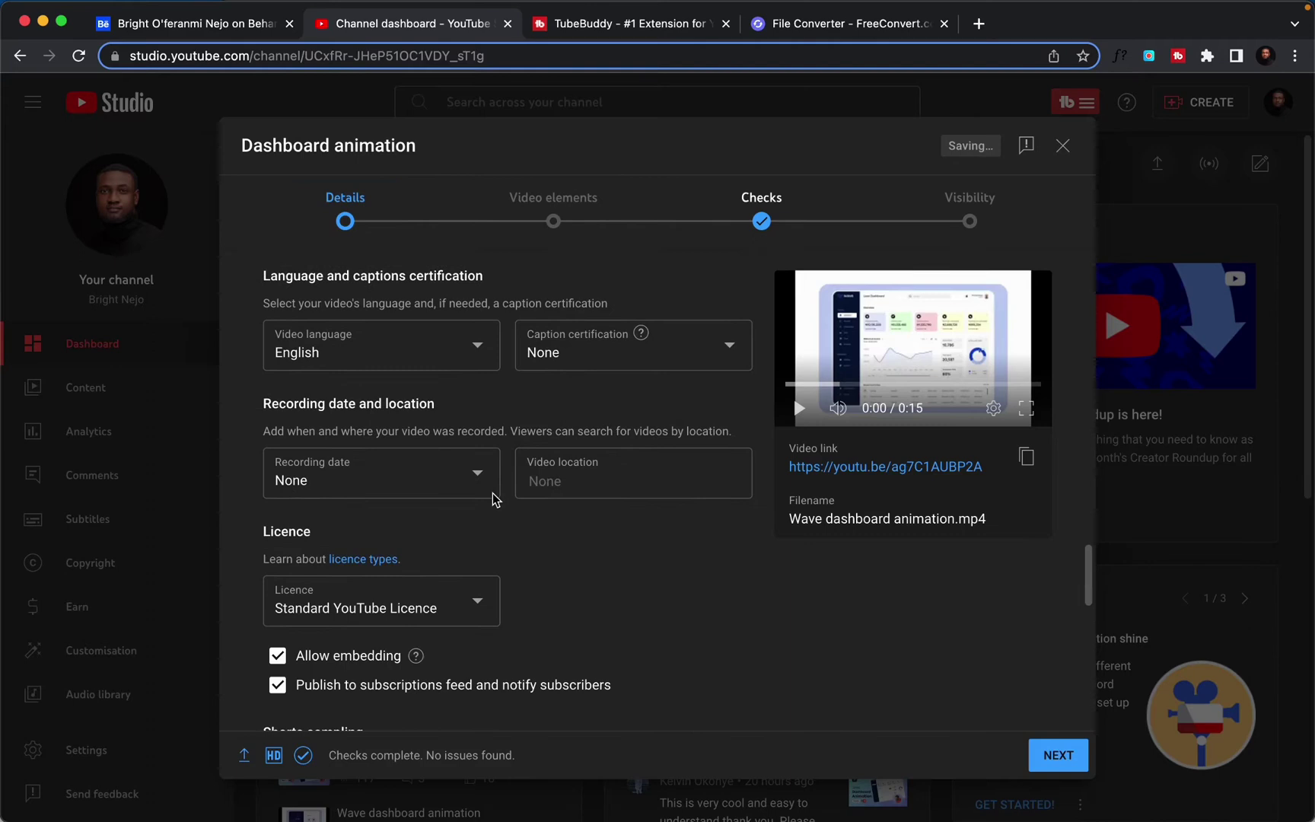
scroll(493, 498, down, 5)
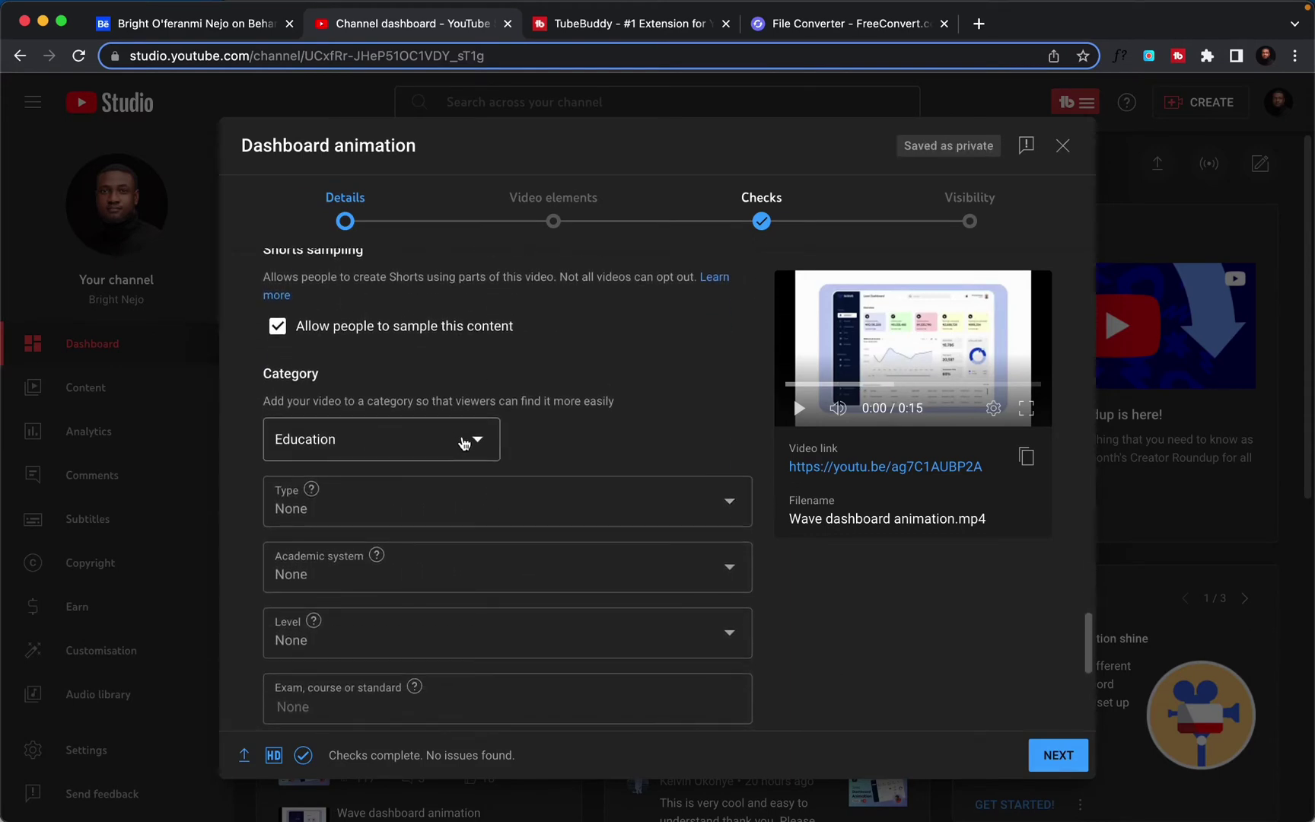
click(463, 442)
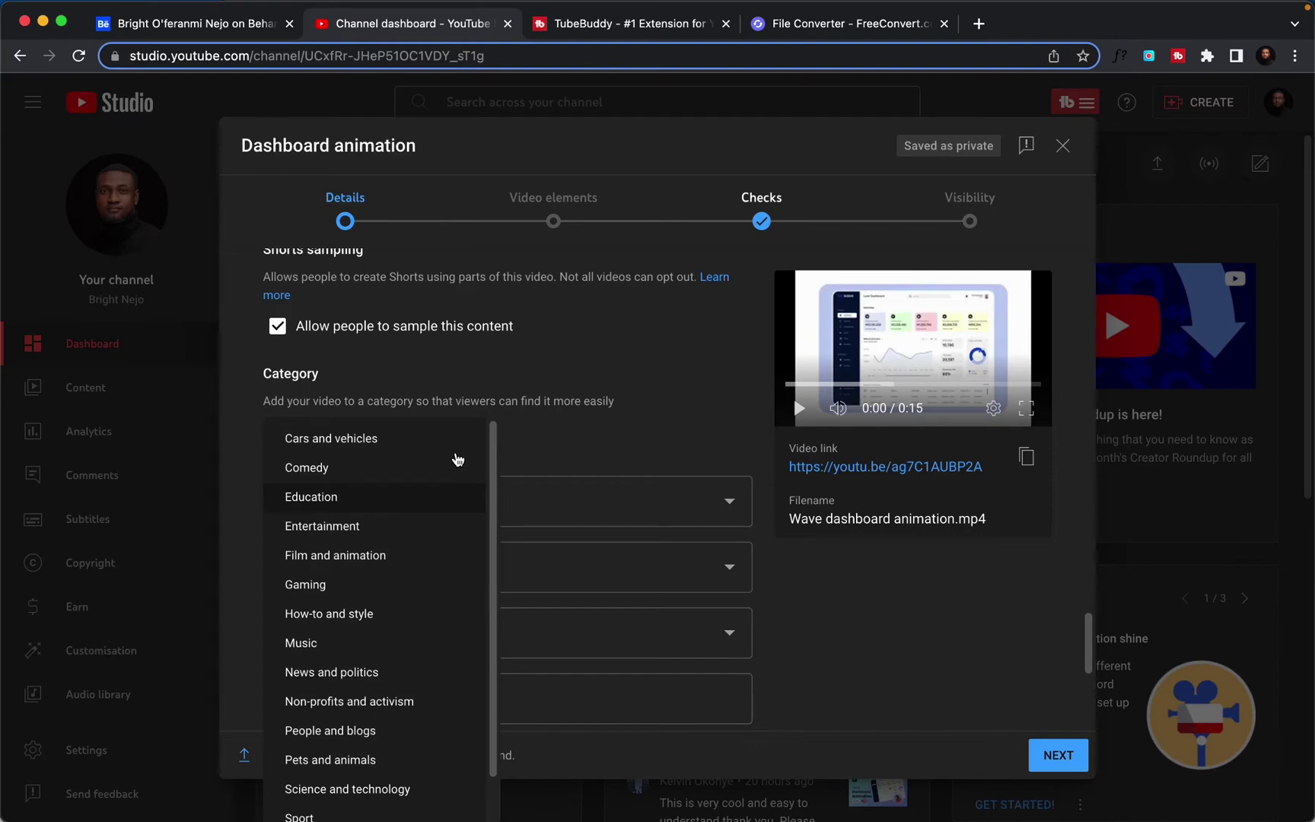
scroll(455, 476, down, 2)
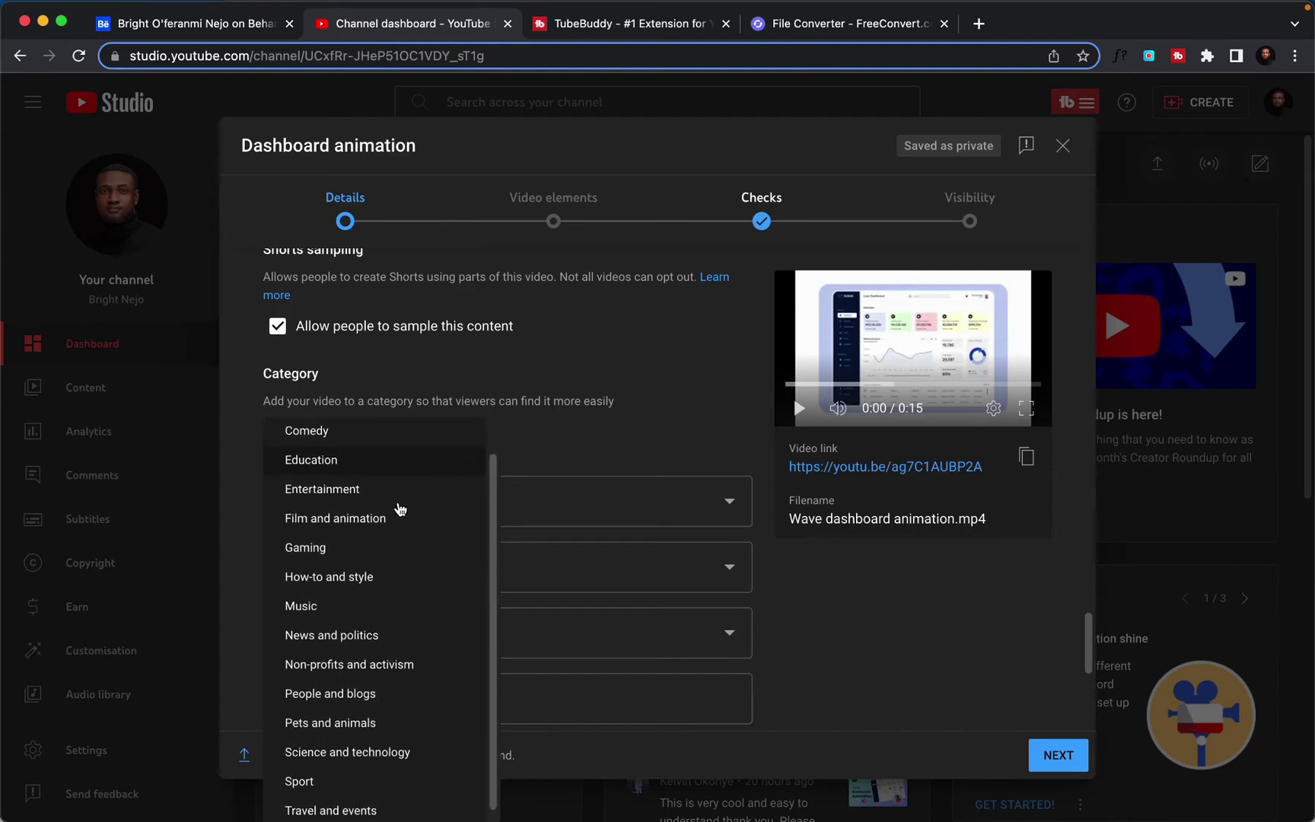
click(396, 496)
scroll(606, 481, down, 3)
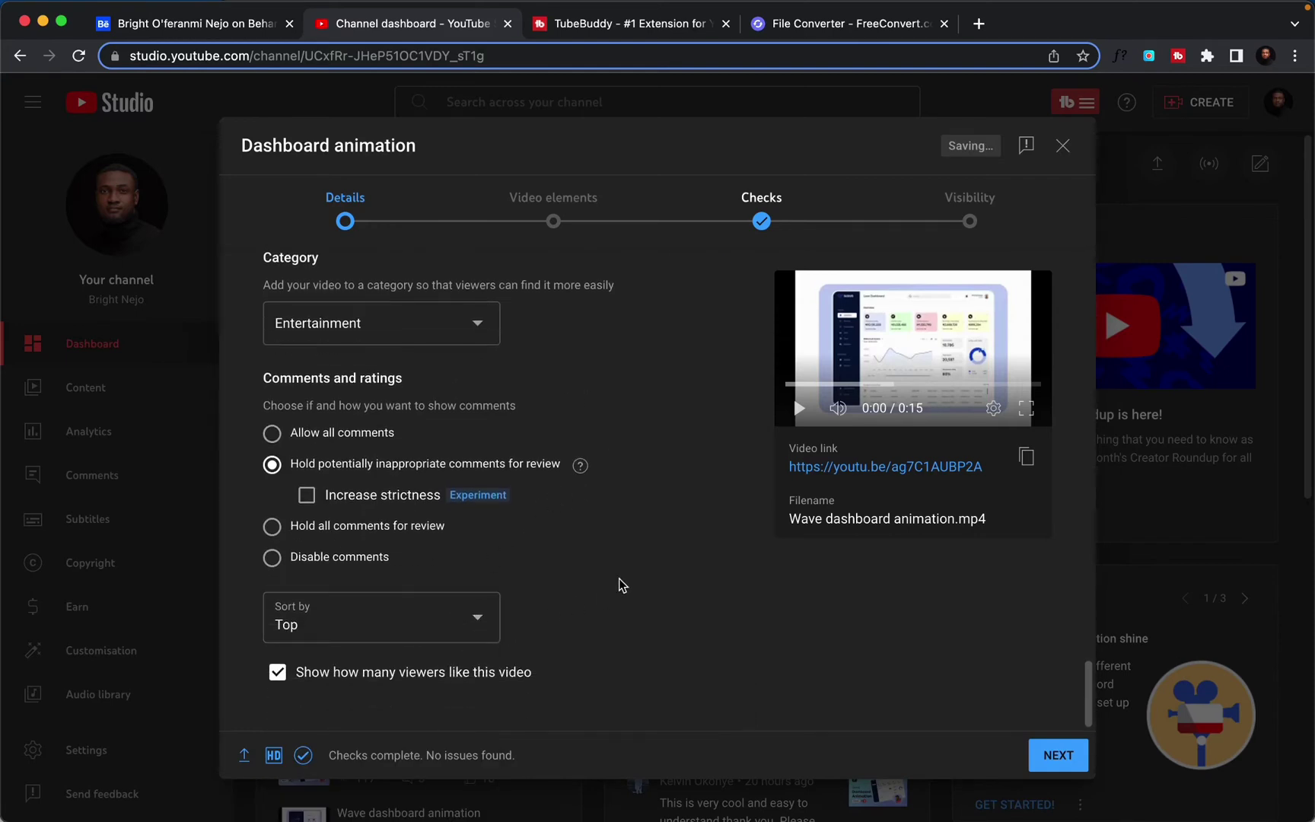
Advance past Video elements to the Checks step, which shows no copyright issues.
click(1052, 758)
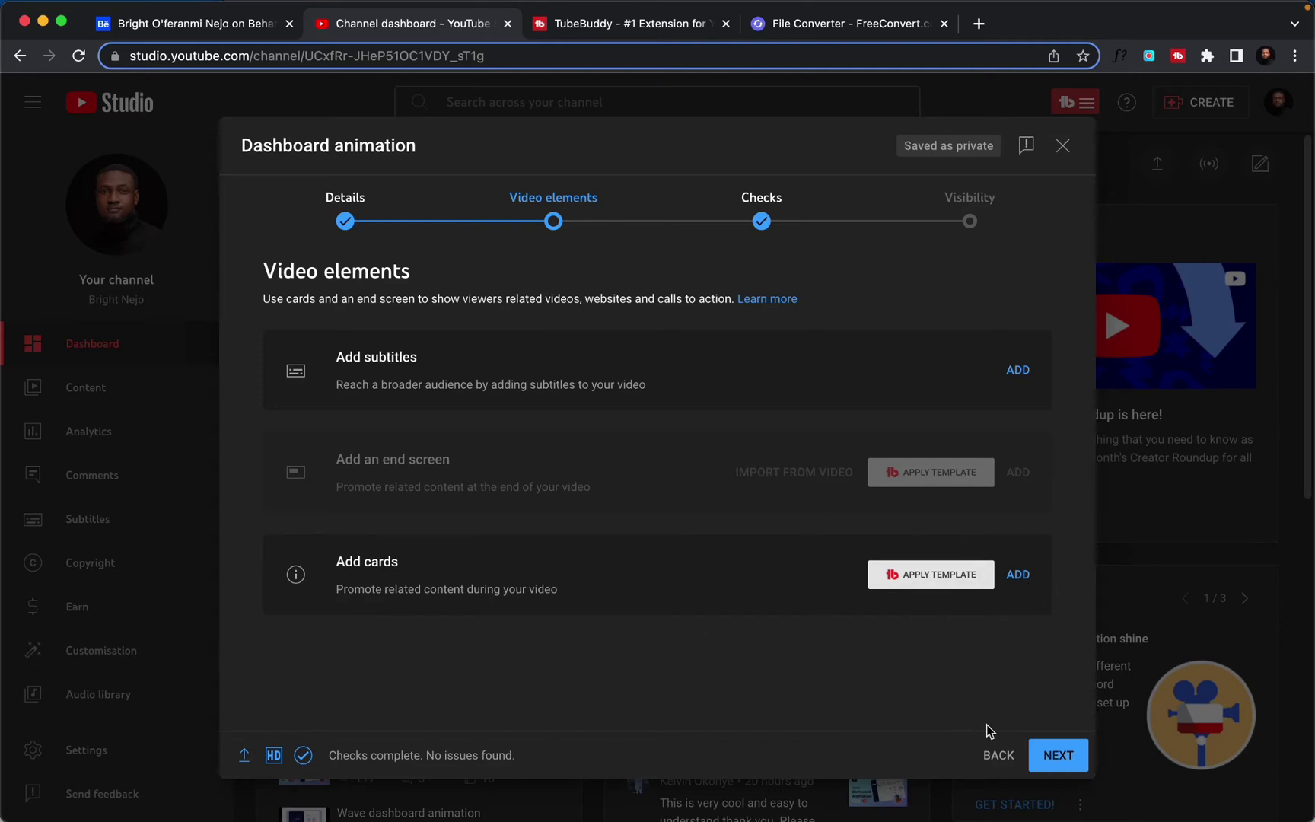
click(1037, 755)
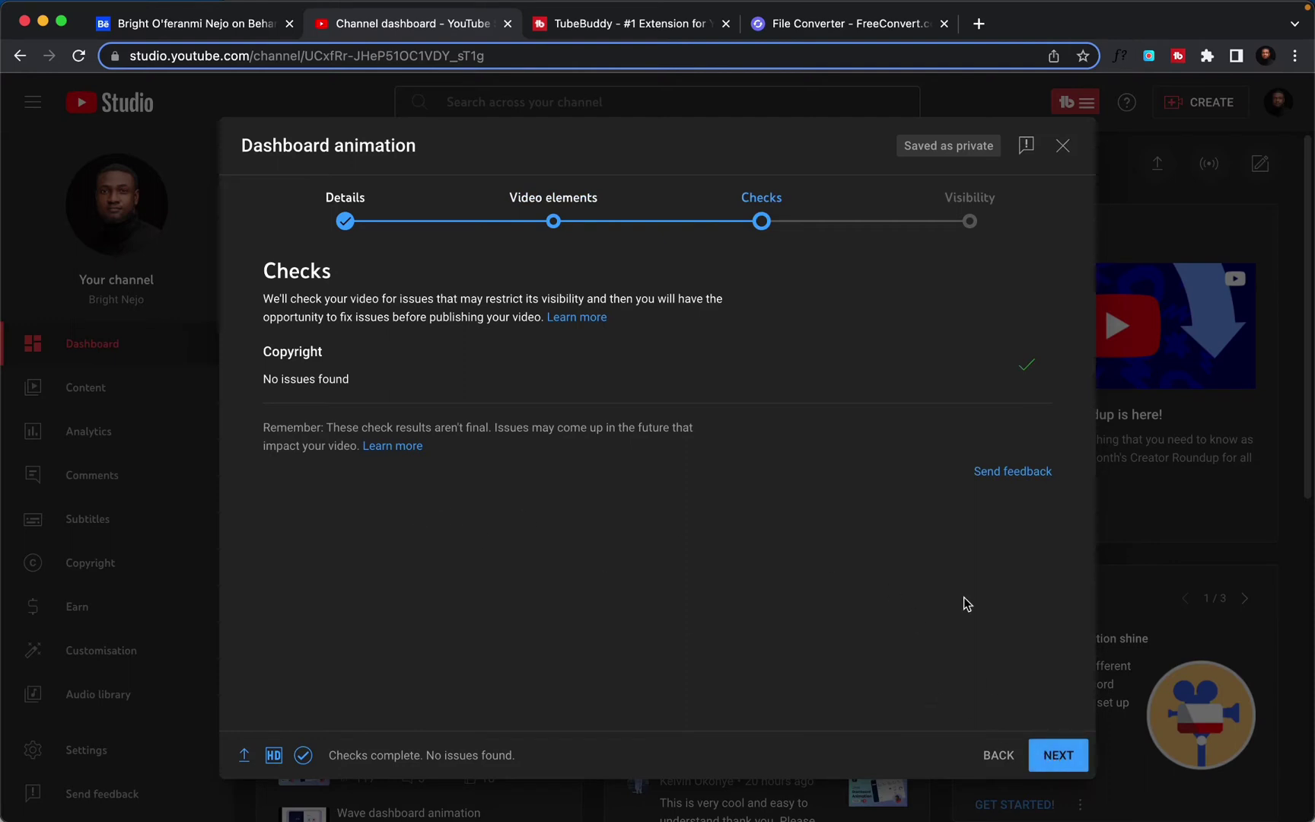
On the Visibility step, set the Dashboard animation video to Public.
click(1056, 754)
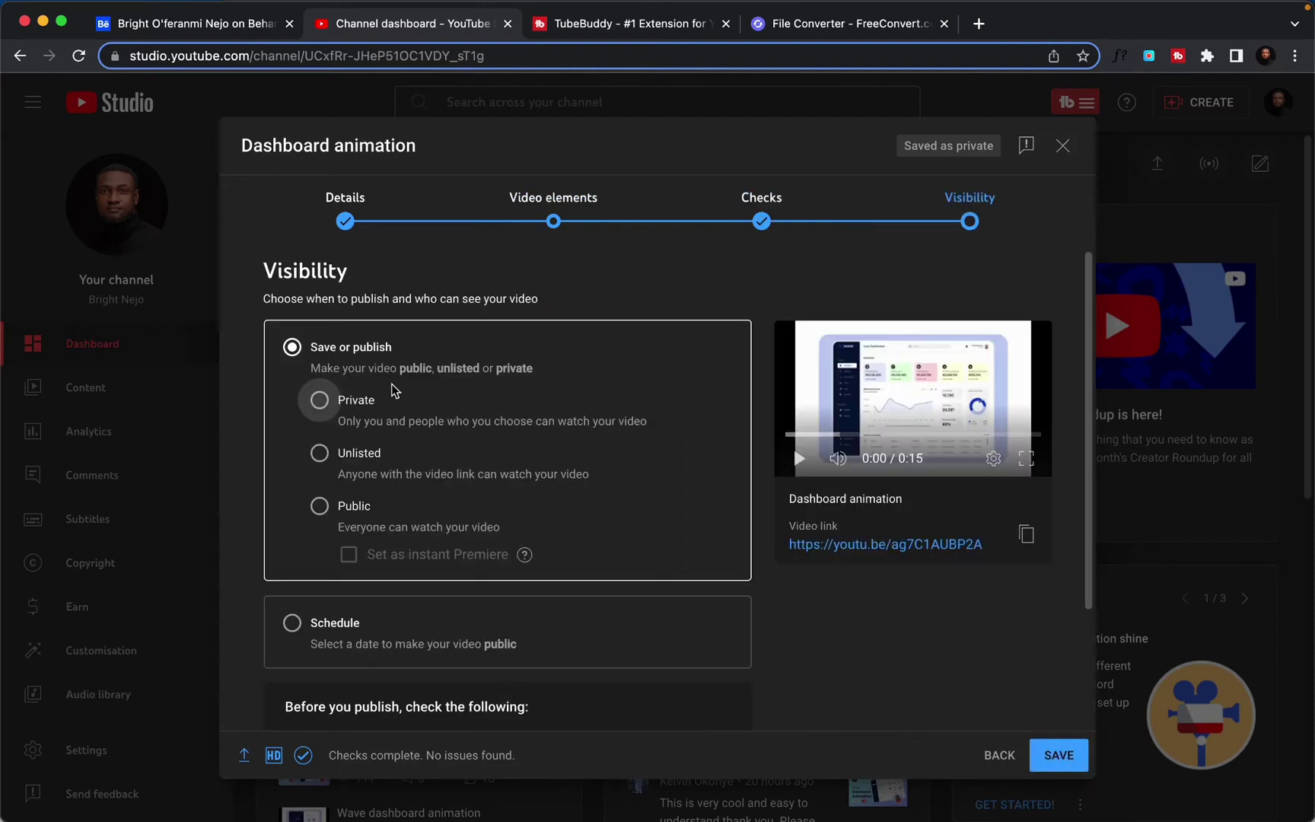
click(321, 507)
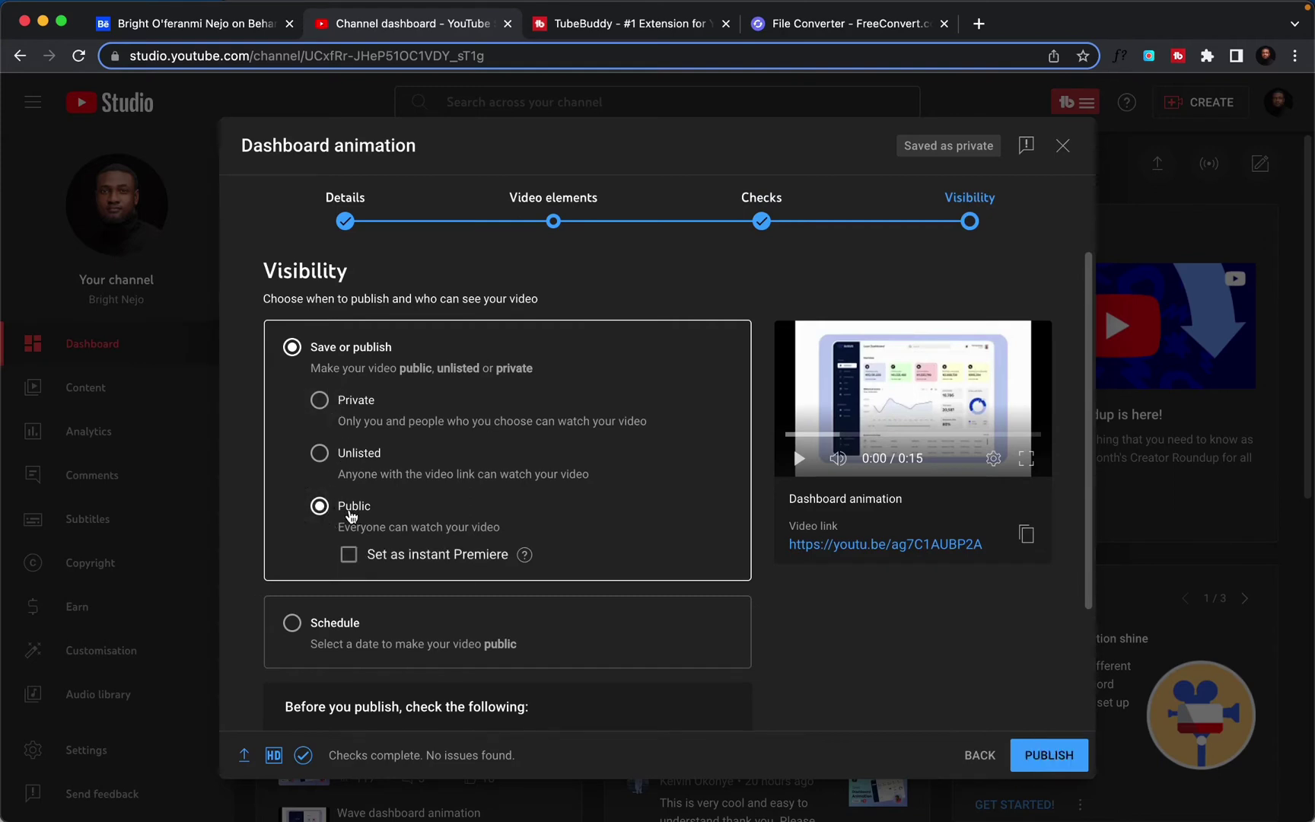
scroll(381, 480, down, 3)
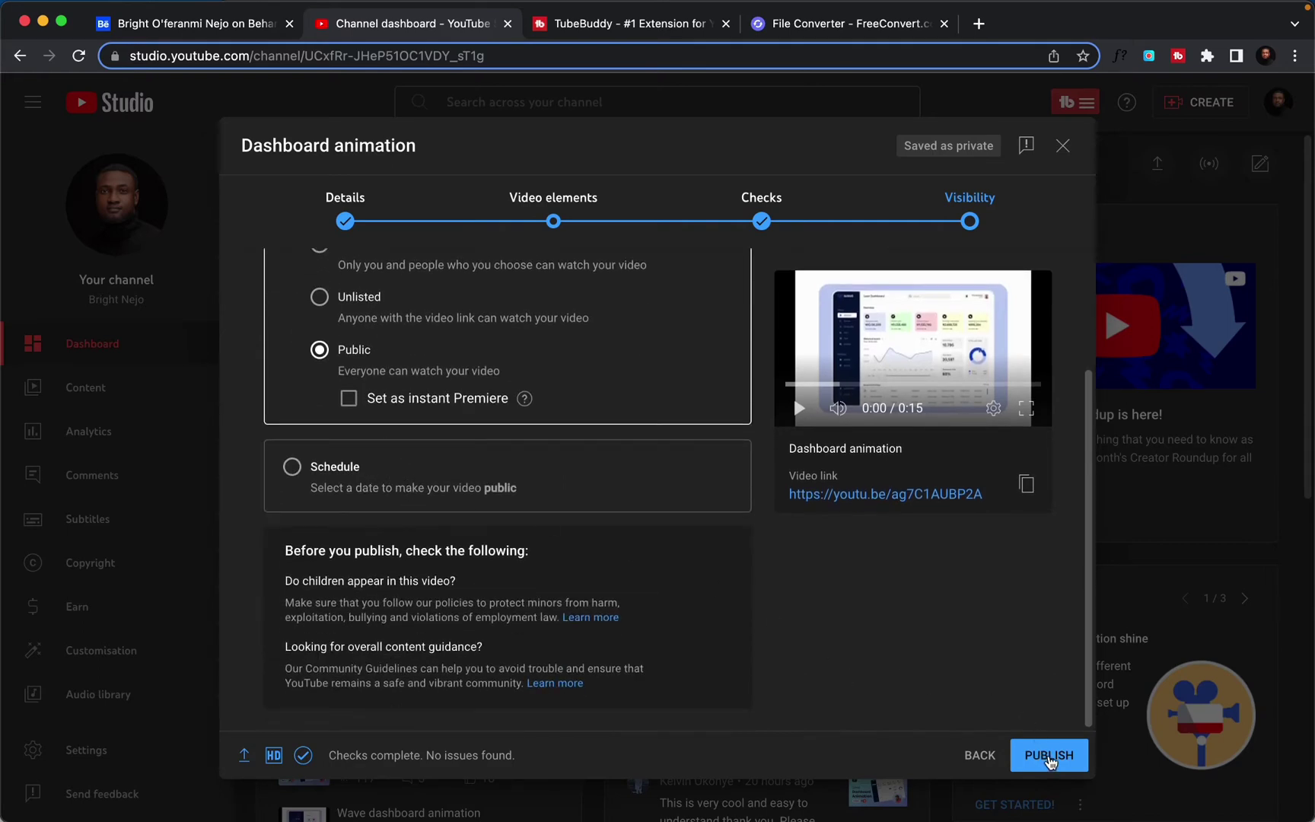
Return to the Details step and scroll to review the Thumbnail section.
click(346, 212)
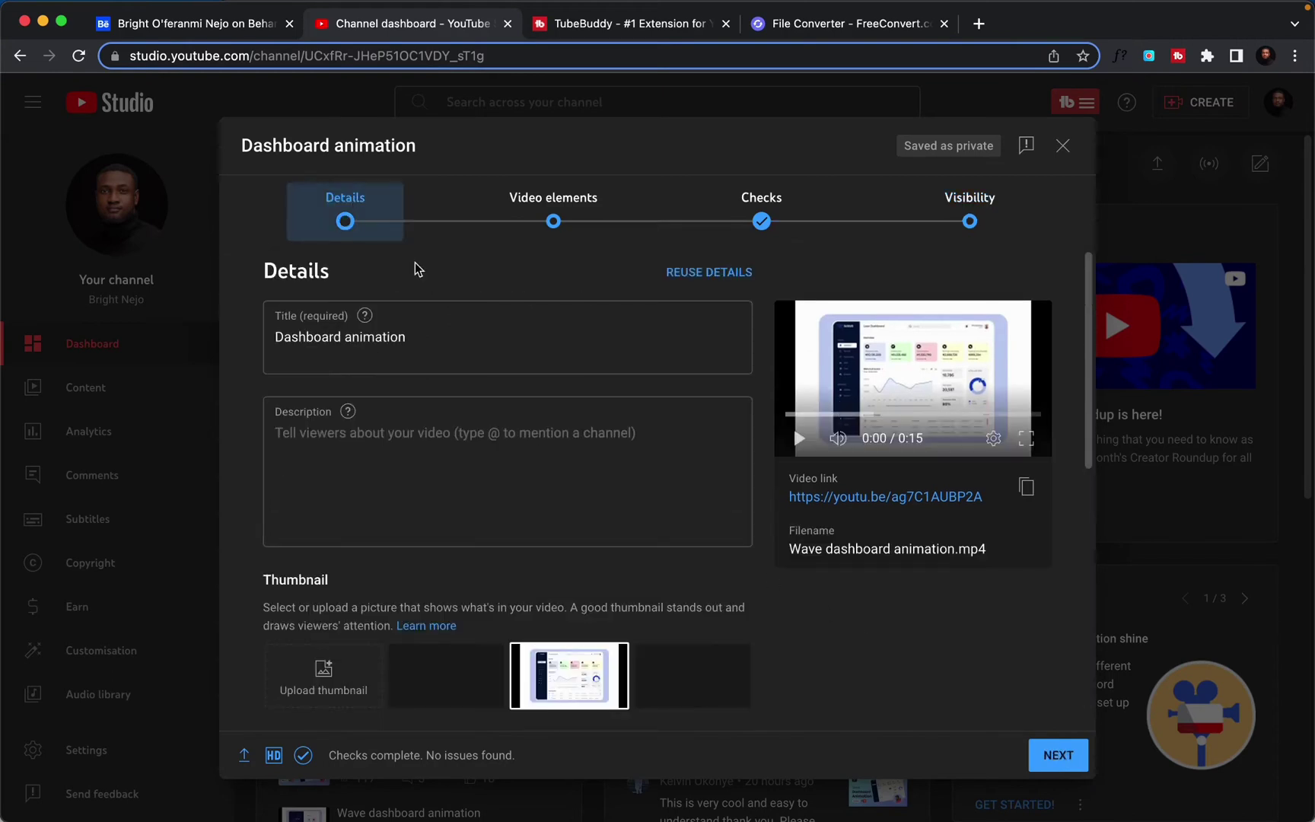
scroll(415, 305, down, 2)
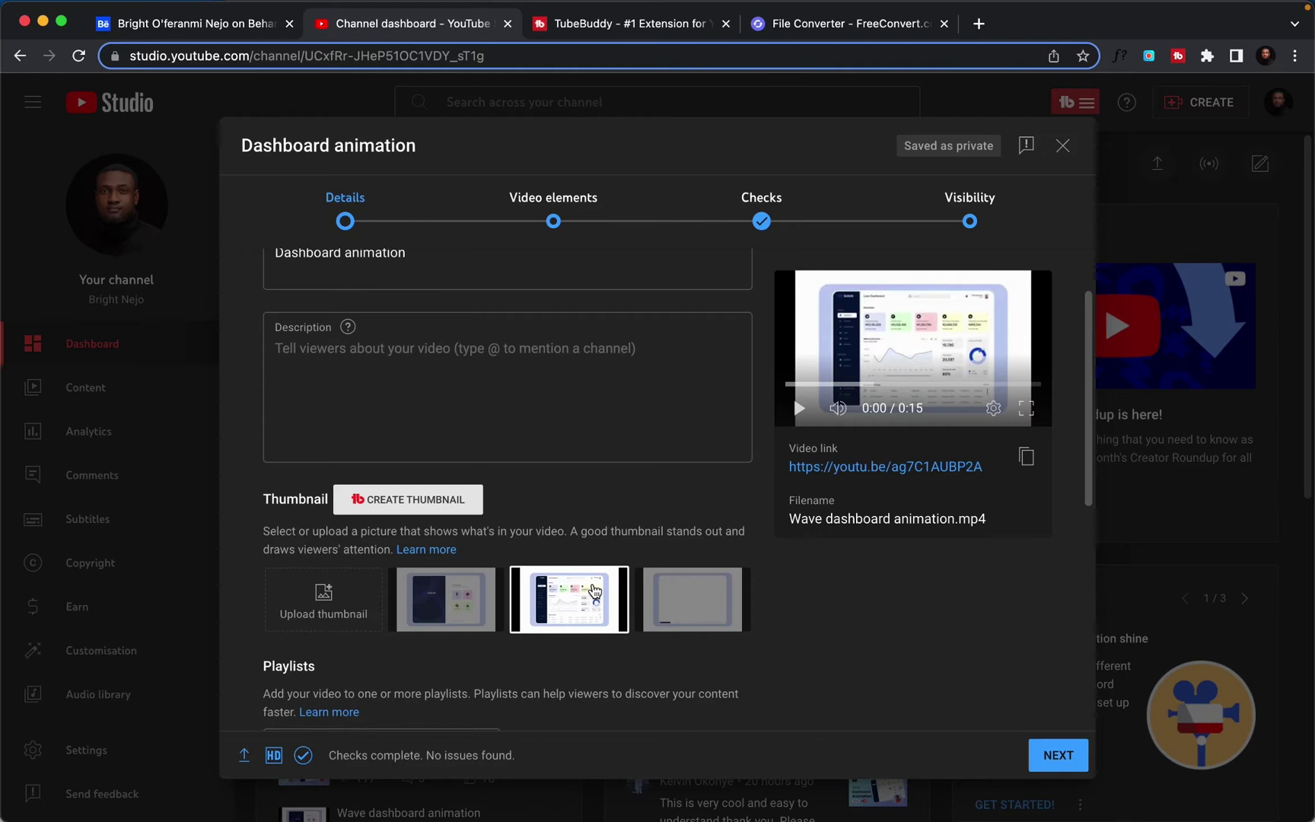
click(1062, 766)
click(1060, 764)
click(1058, 762)
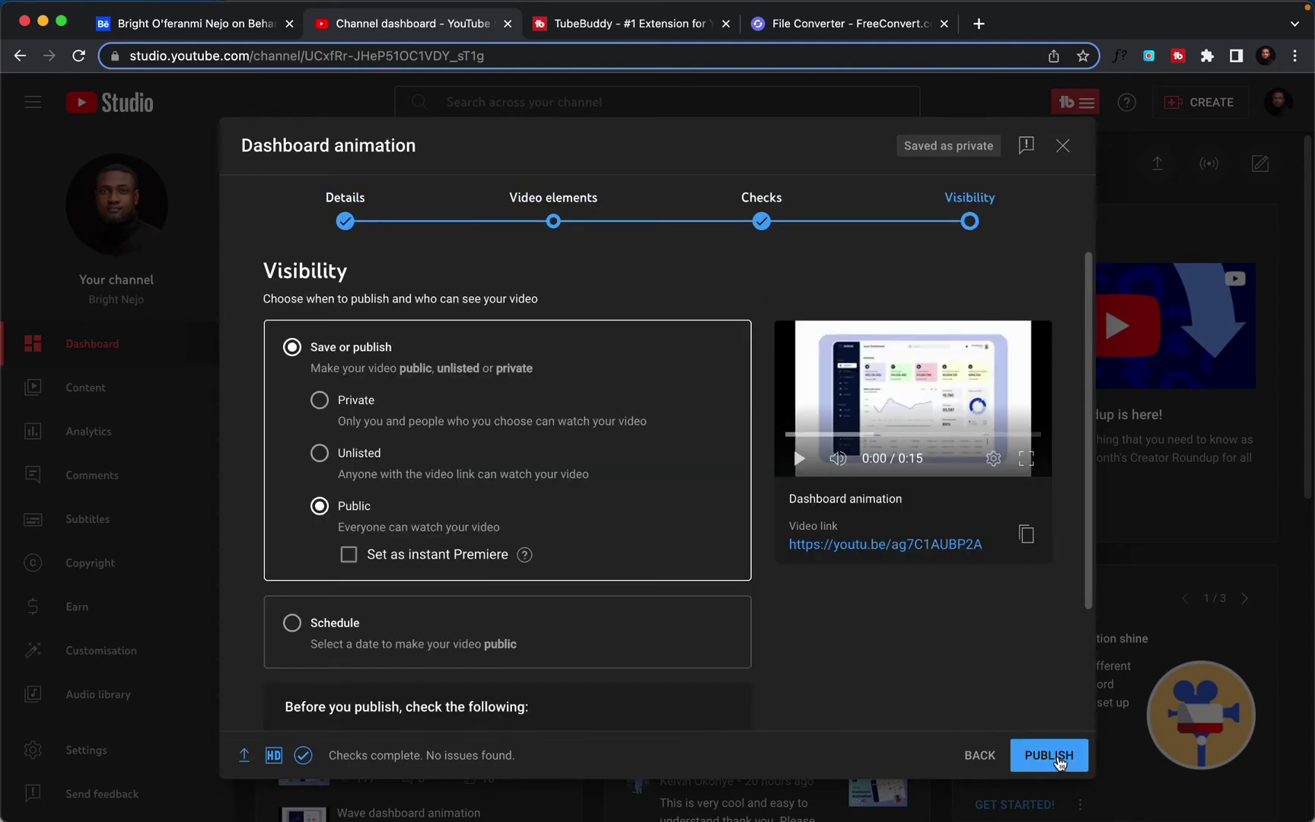
scroll(517, 555, down, 3)
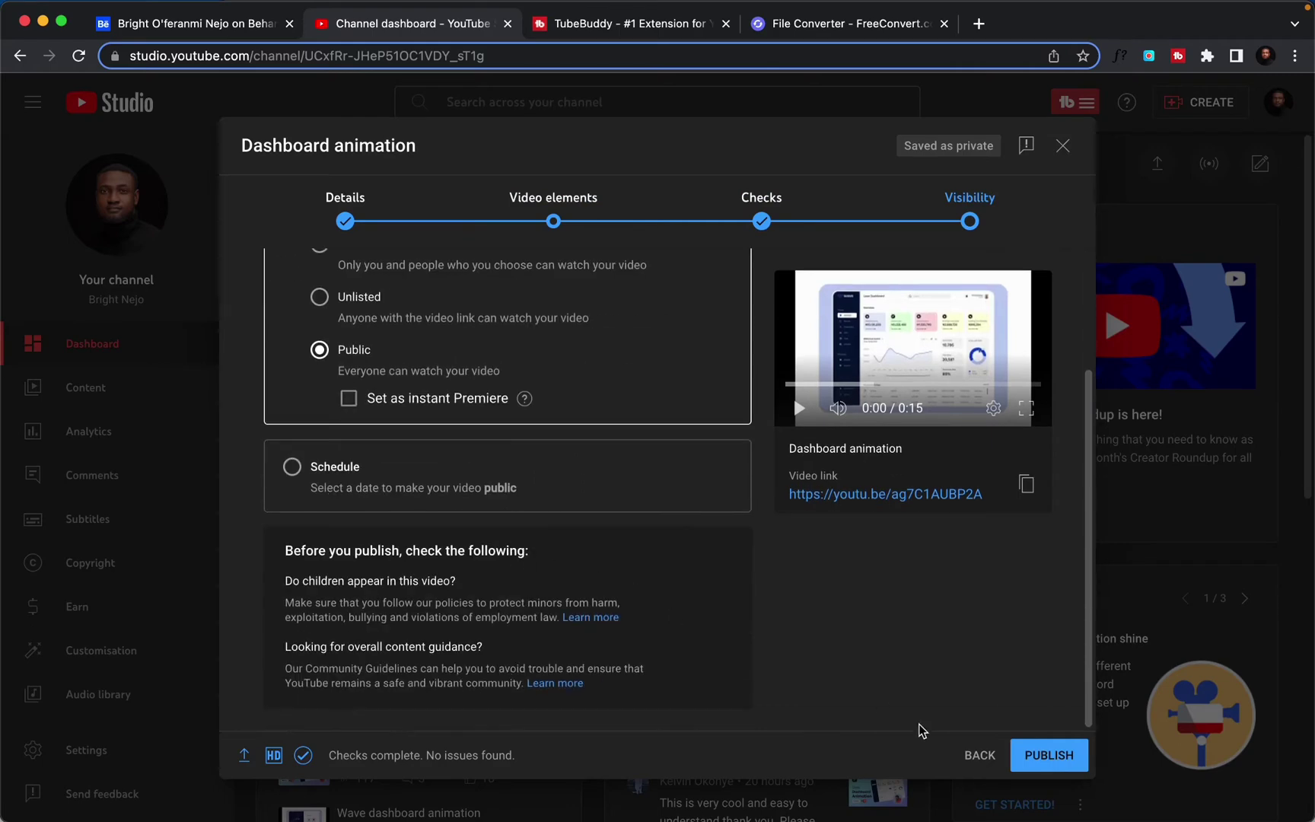
click(1055, 756)
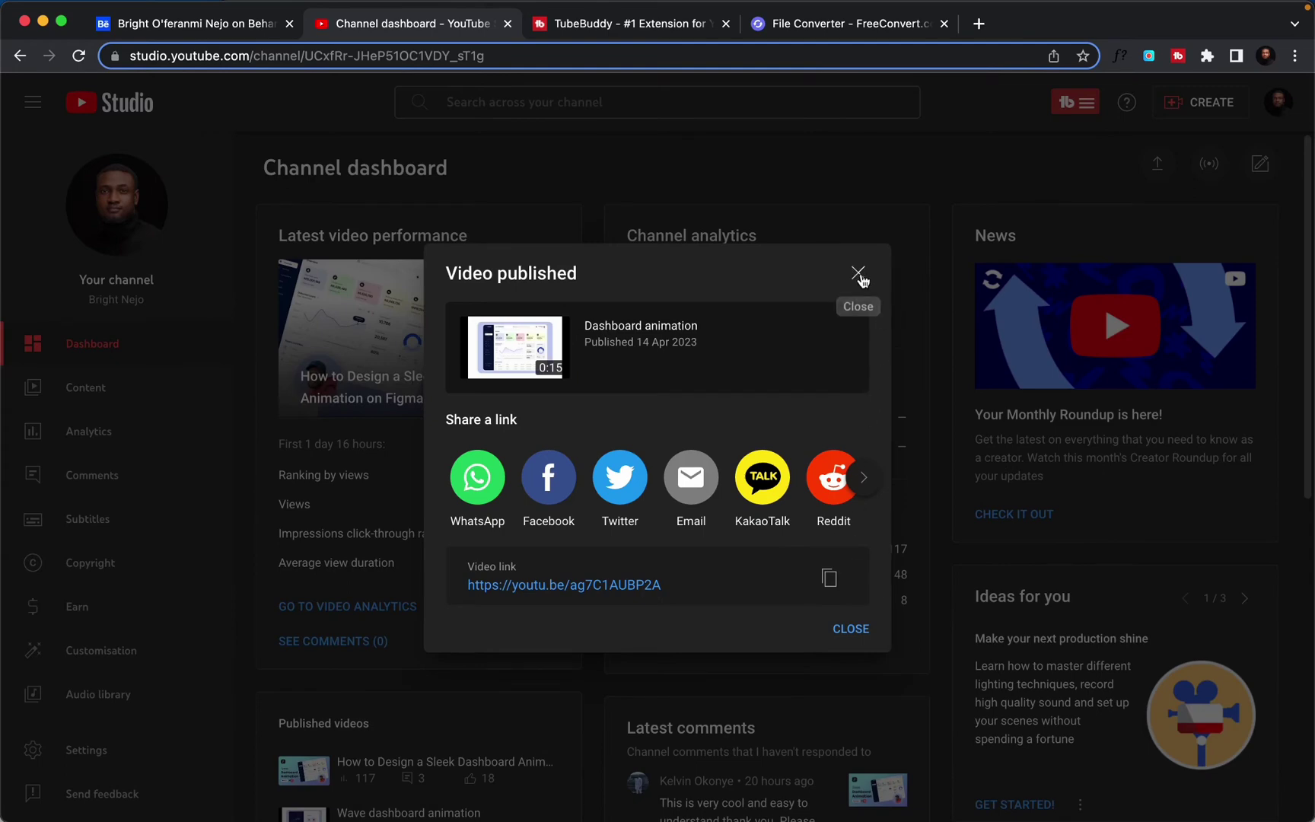
click(846, 629)
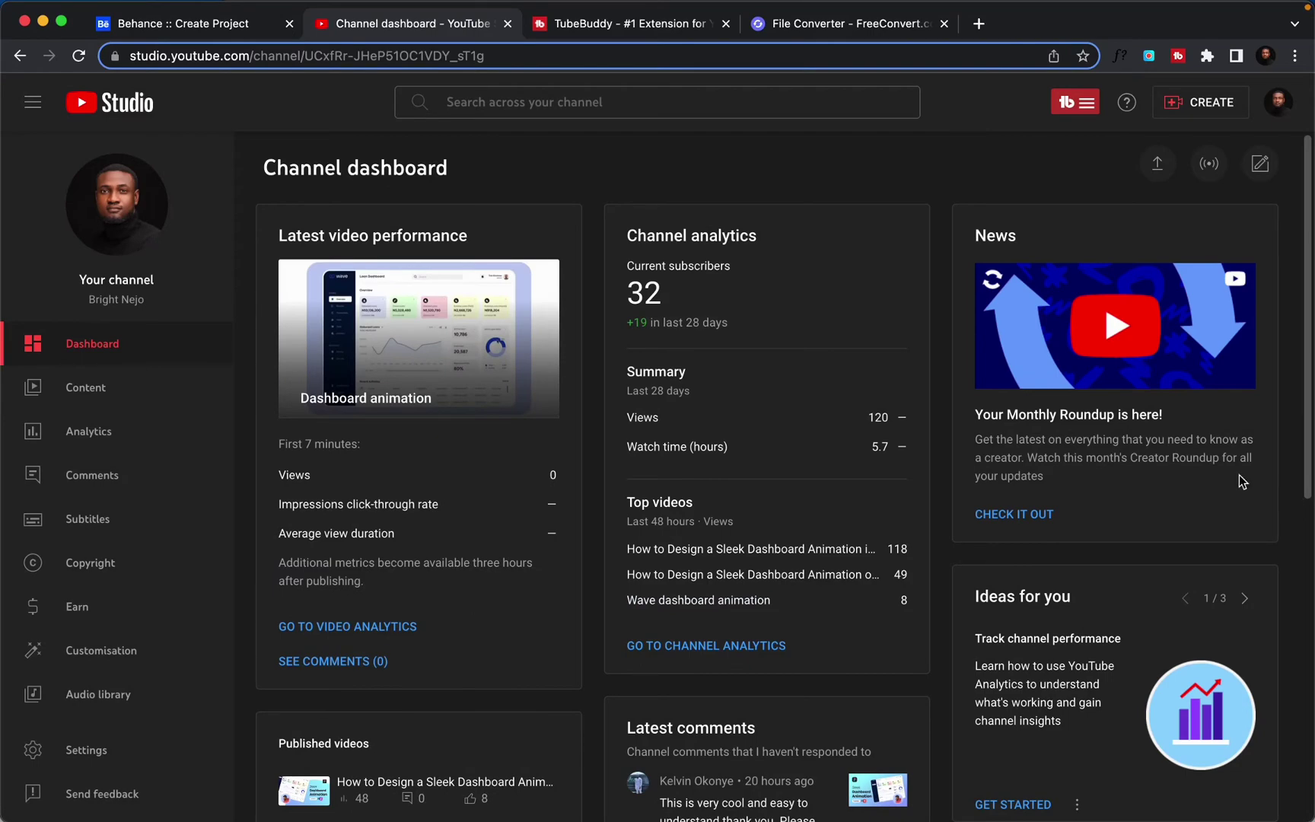
From Content, open TubeBuddy's Advanced Embed settings for the Dashboard animation video.
click(118, 393)
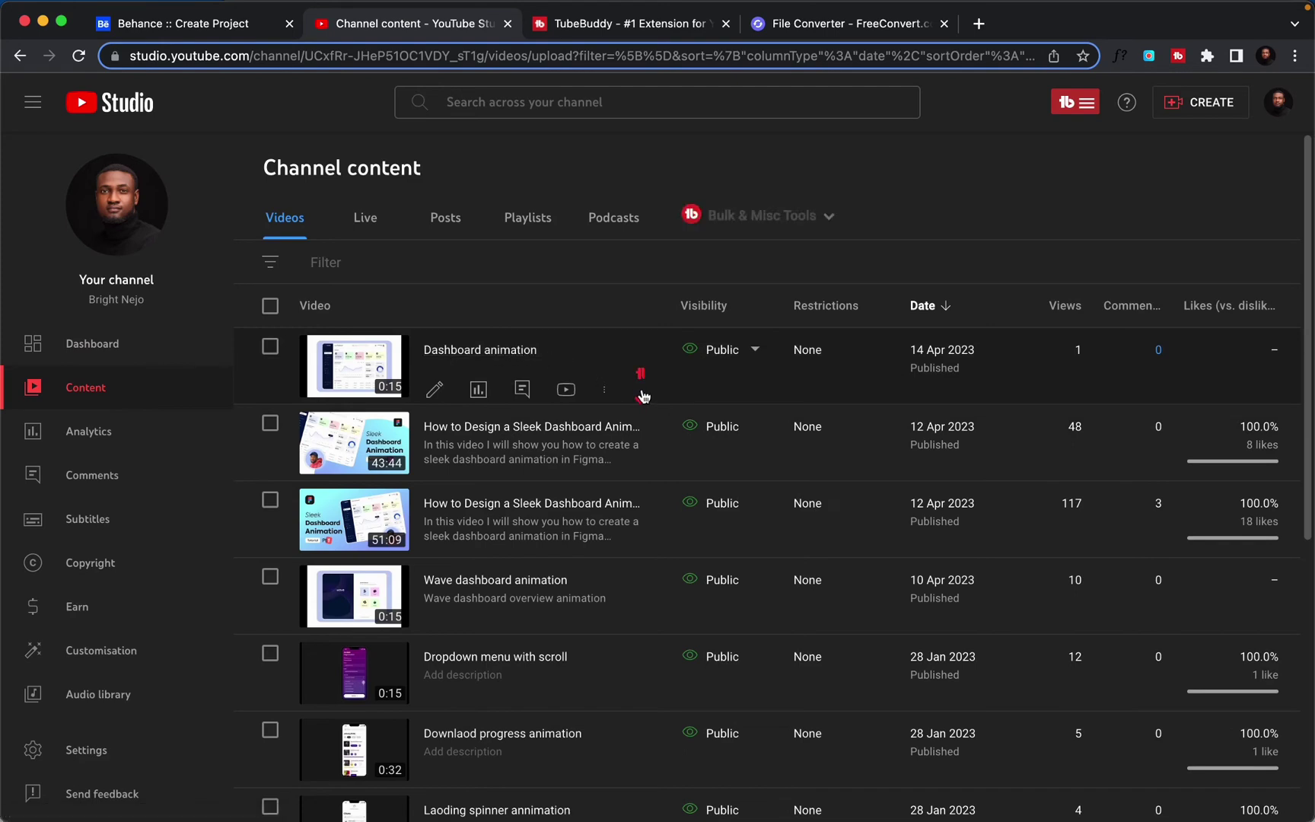
mouse_move(644, 394)
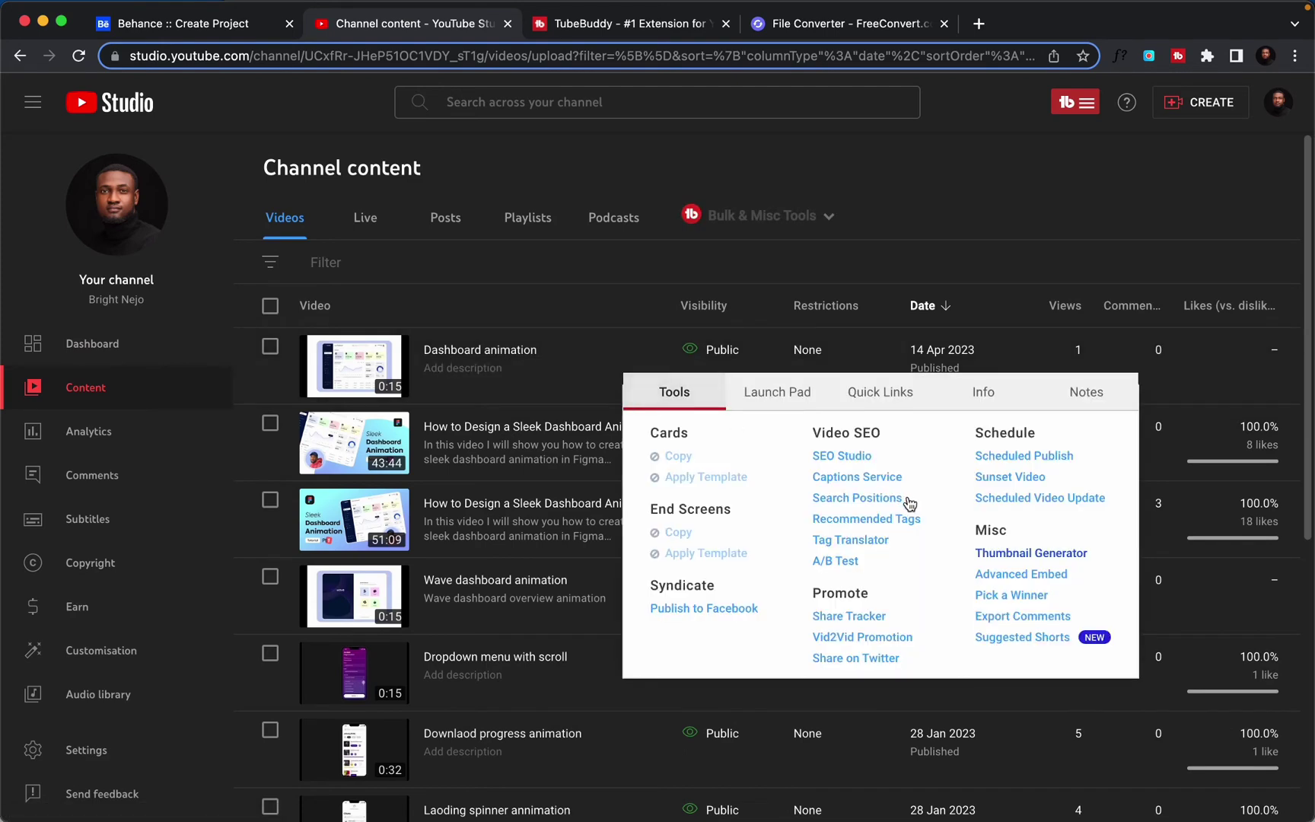
click(1022, 577)
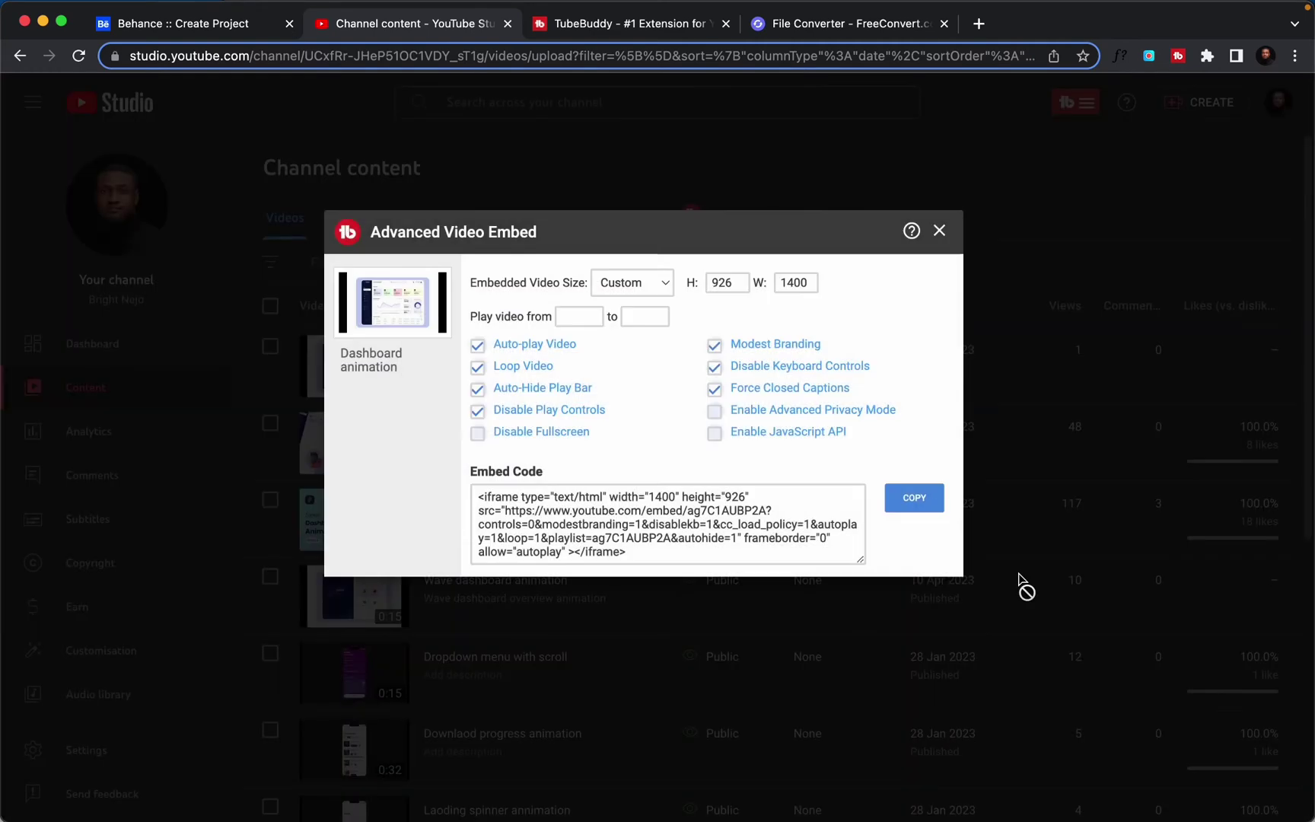
Clear every TubeBuddy embed option for the Dashboard animation video.
click(477, 348)
click(478, 369)
click(477, 389)
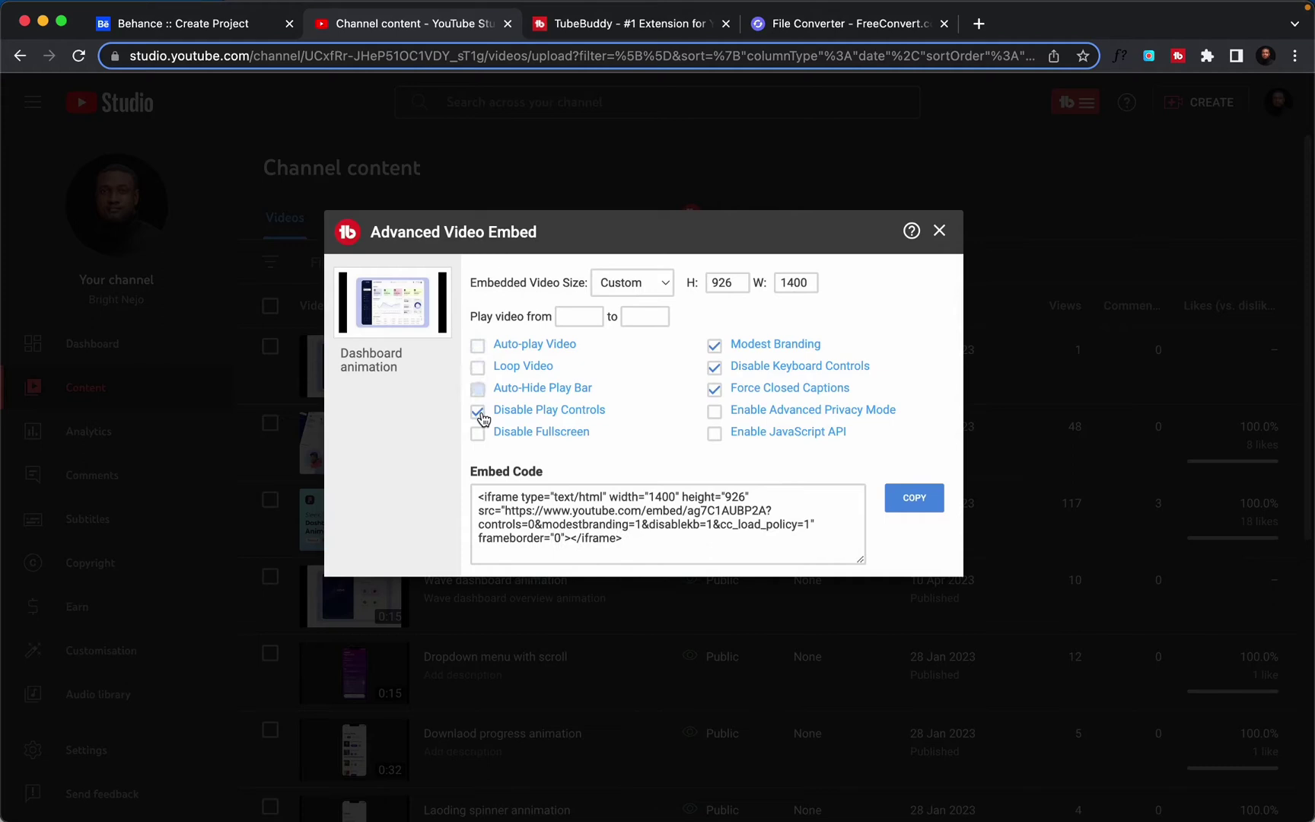
click(477, 411)
click(714, 346)
click(714, 369)
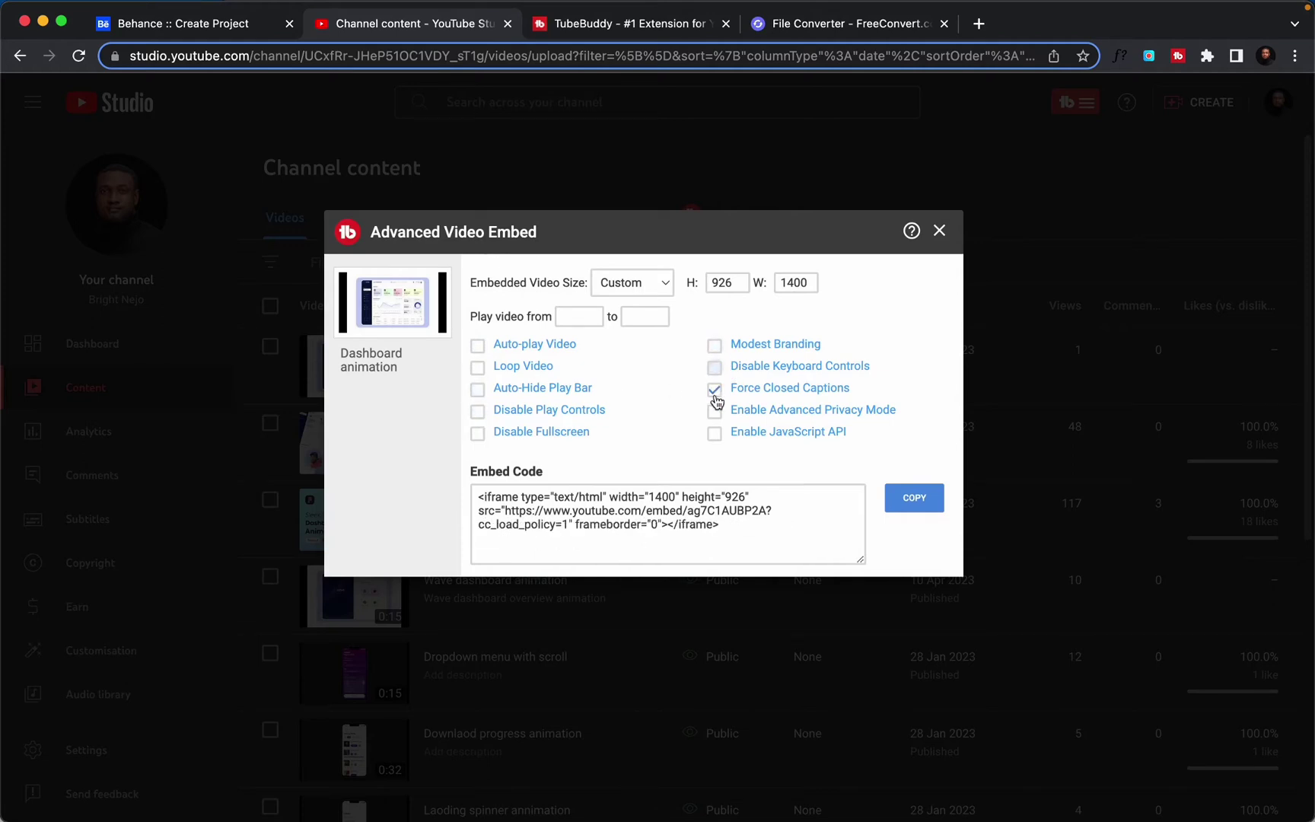
click(714, 390)
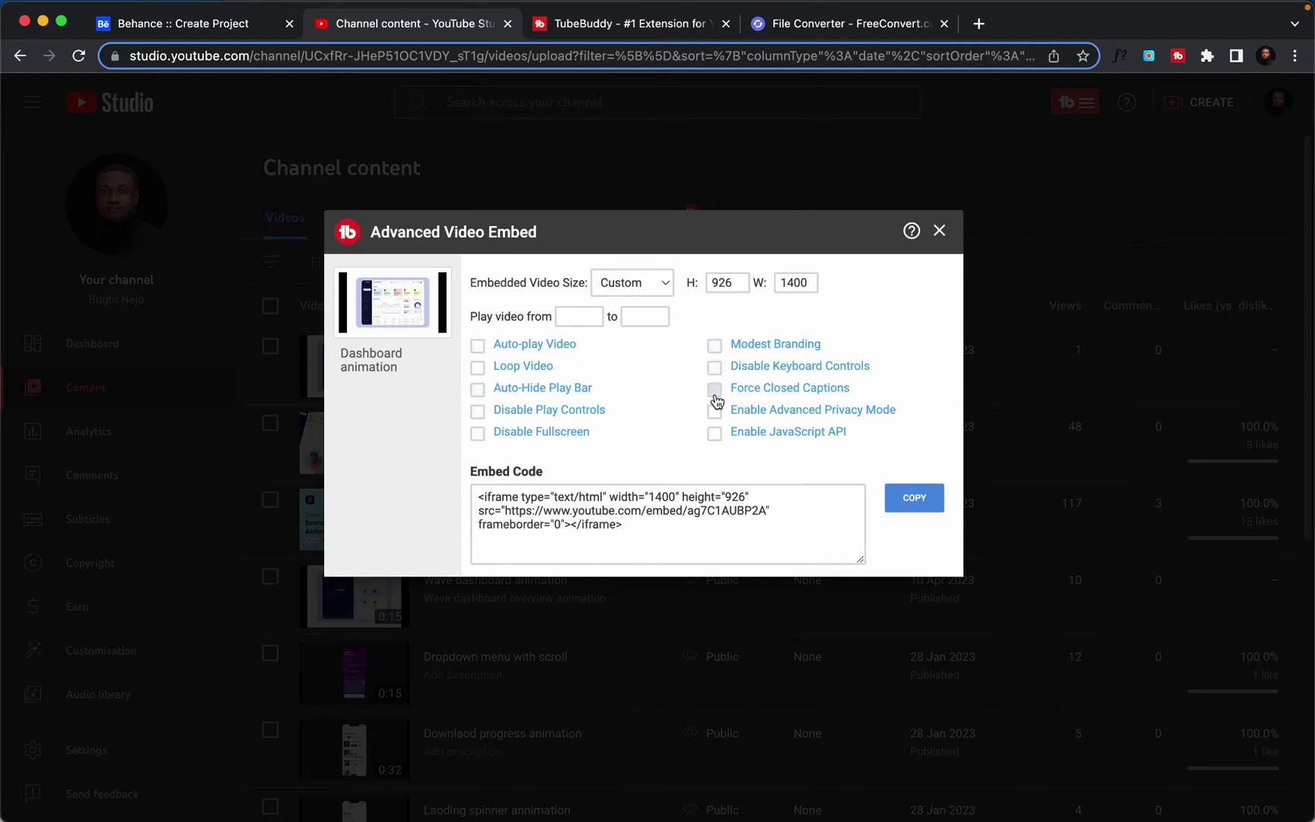
click(815, 285)
click(892, 305)
Enable Auto-play, Loop, Auto-Hide, Disable Play Controls, Modest Branding, Disable Keyboard and Force Captions, then copy the embed code.
click(479, 348)
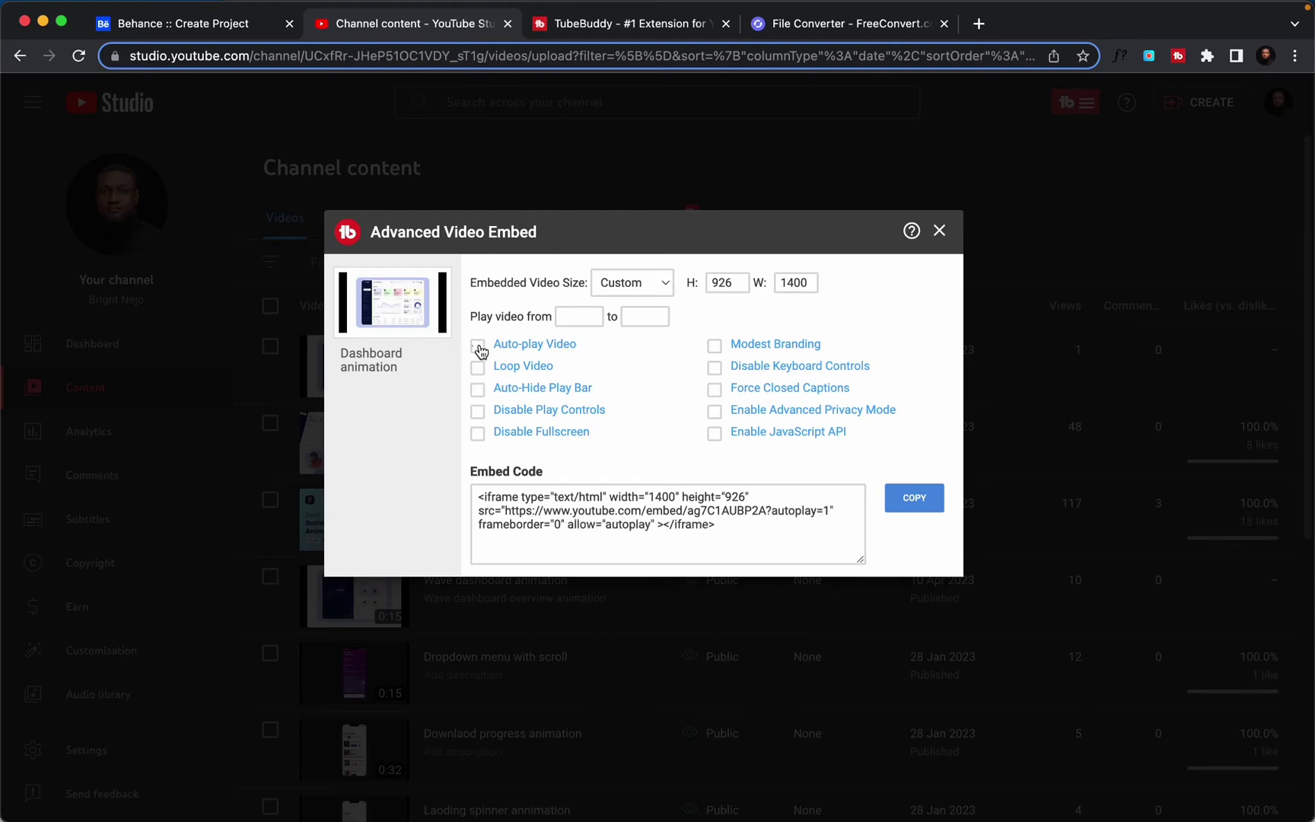
click(479, 370)
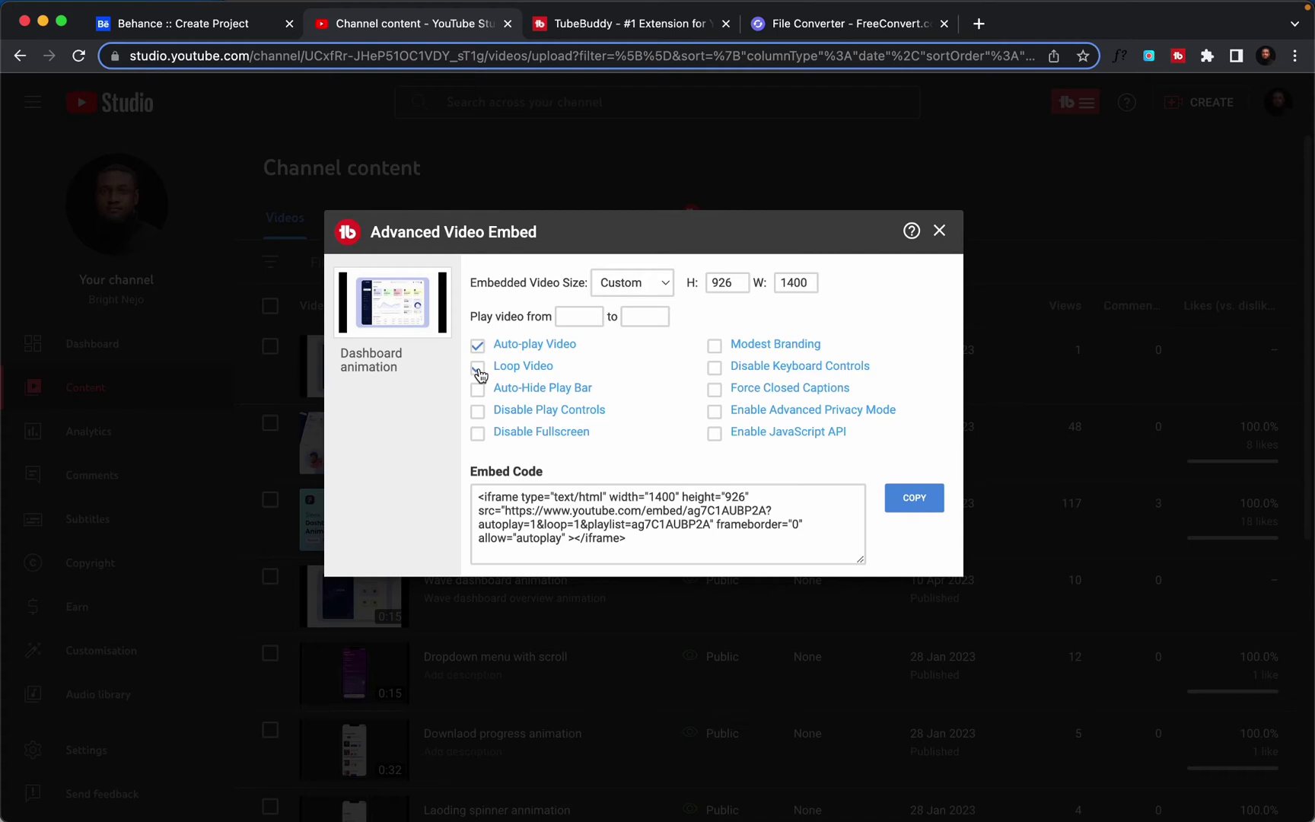
click(479, 392)
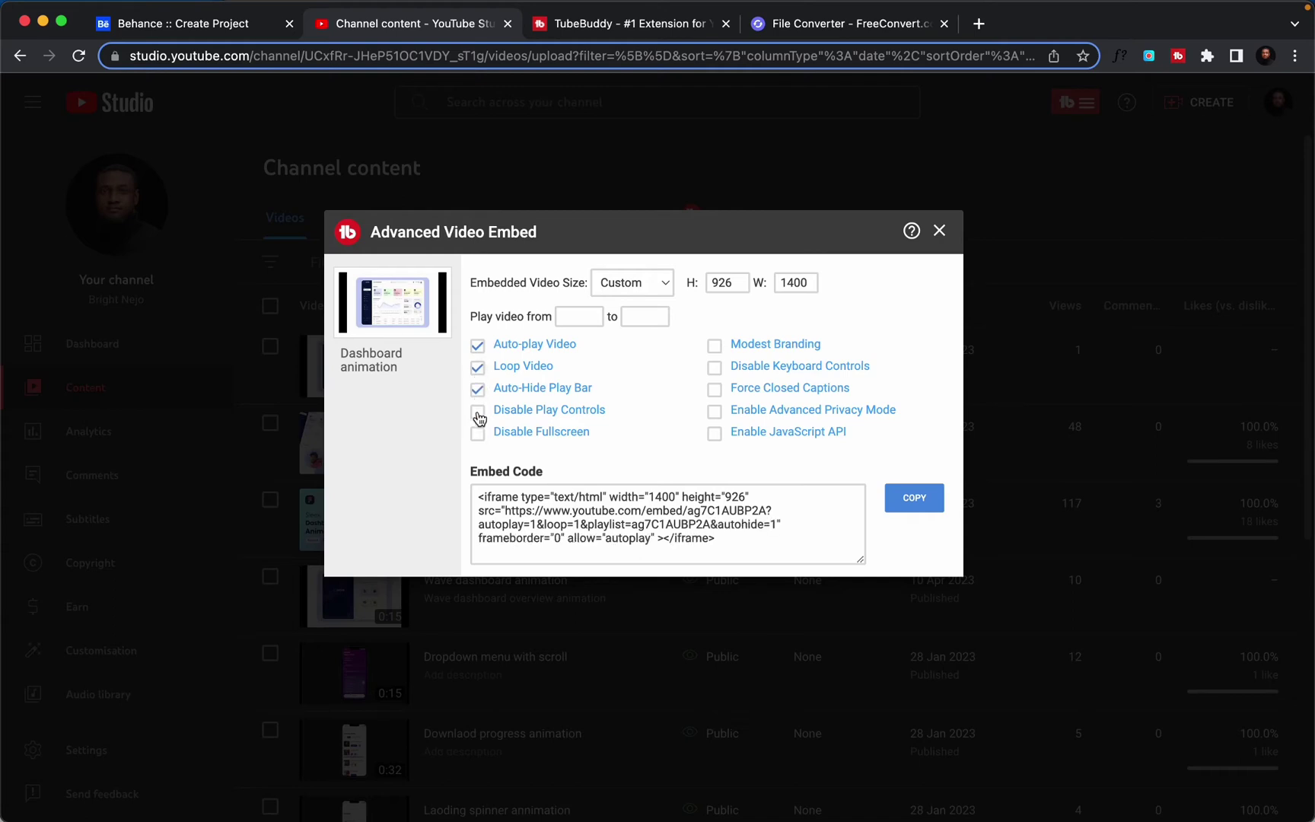
click(478, 414)
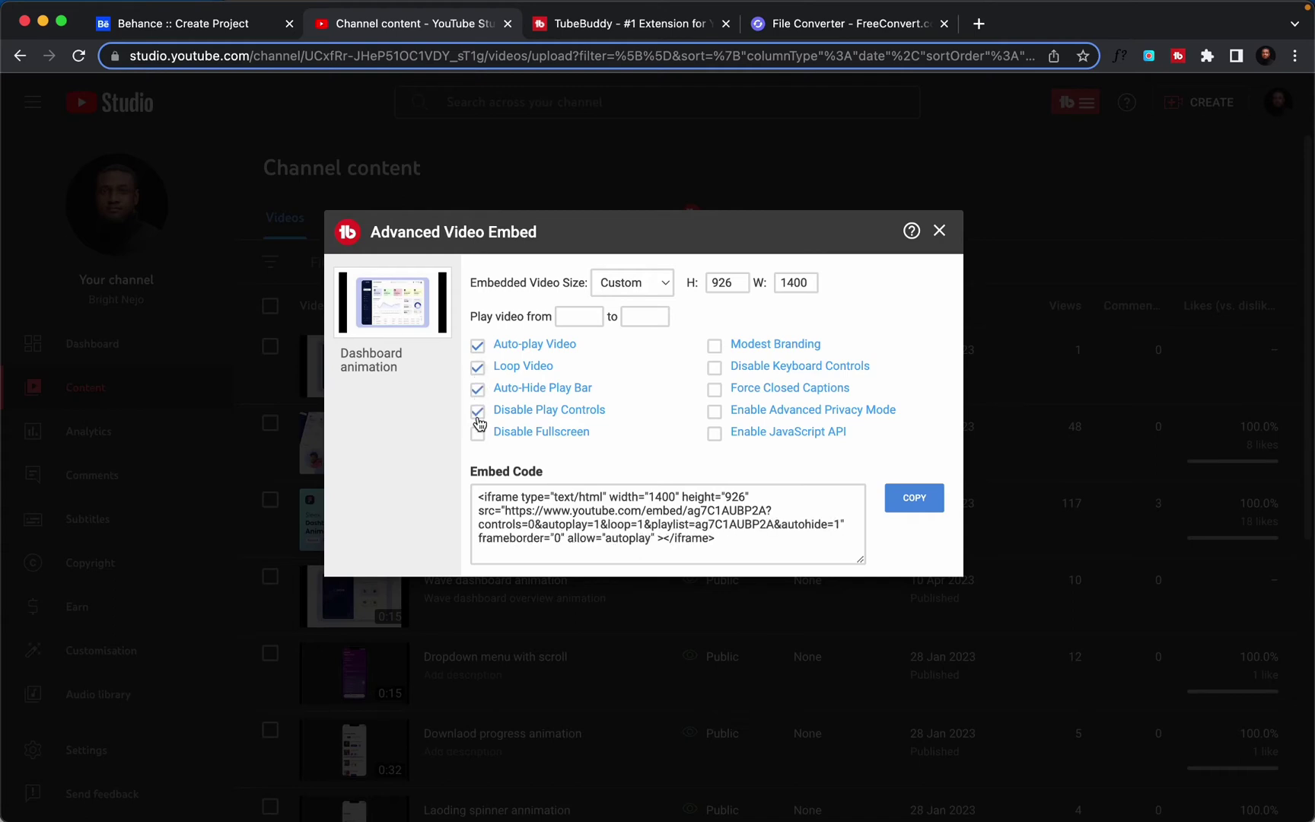
click(716, 349)
click(716, 370)
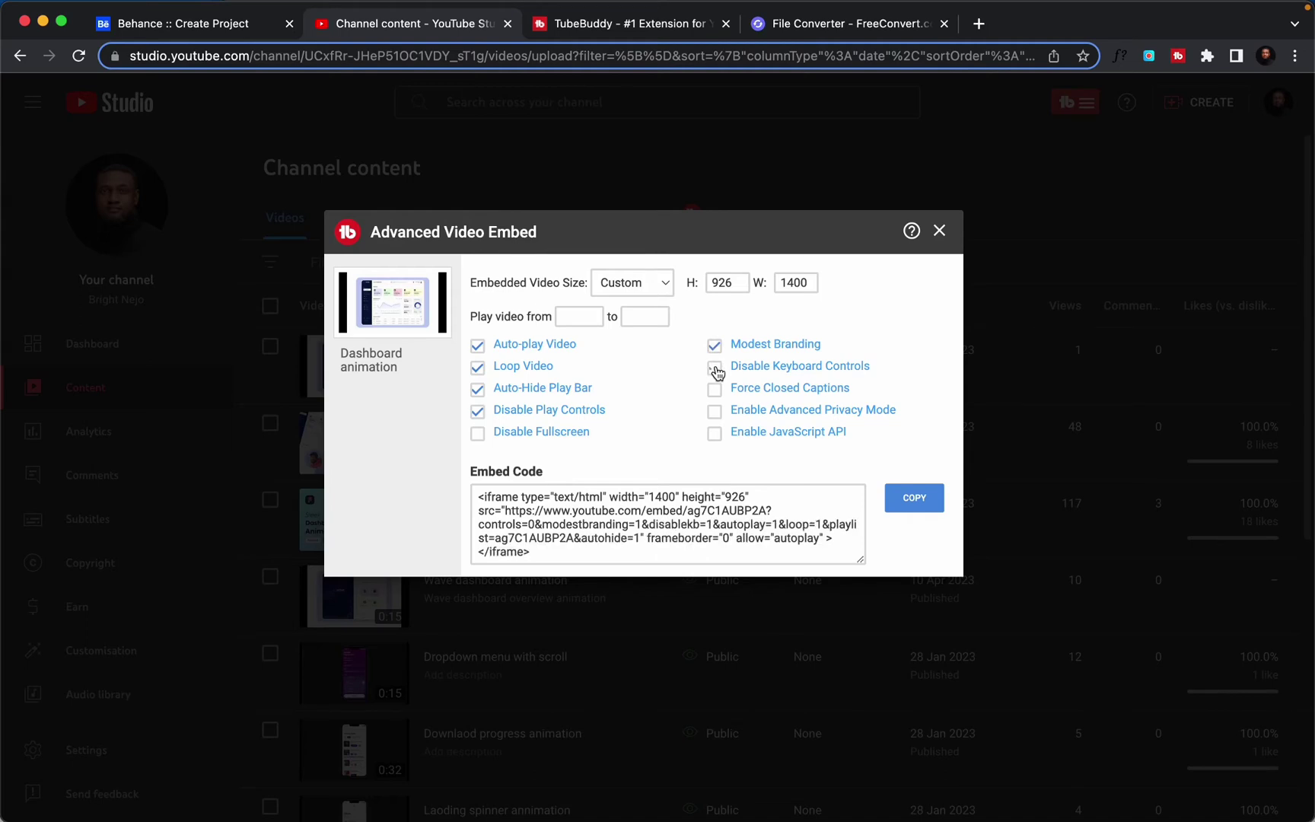
click(717, 393)
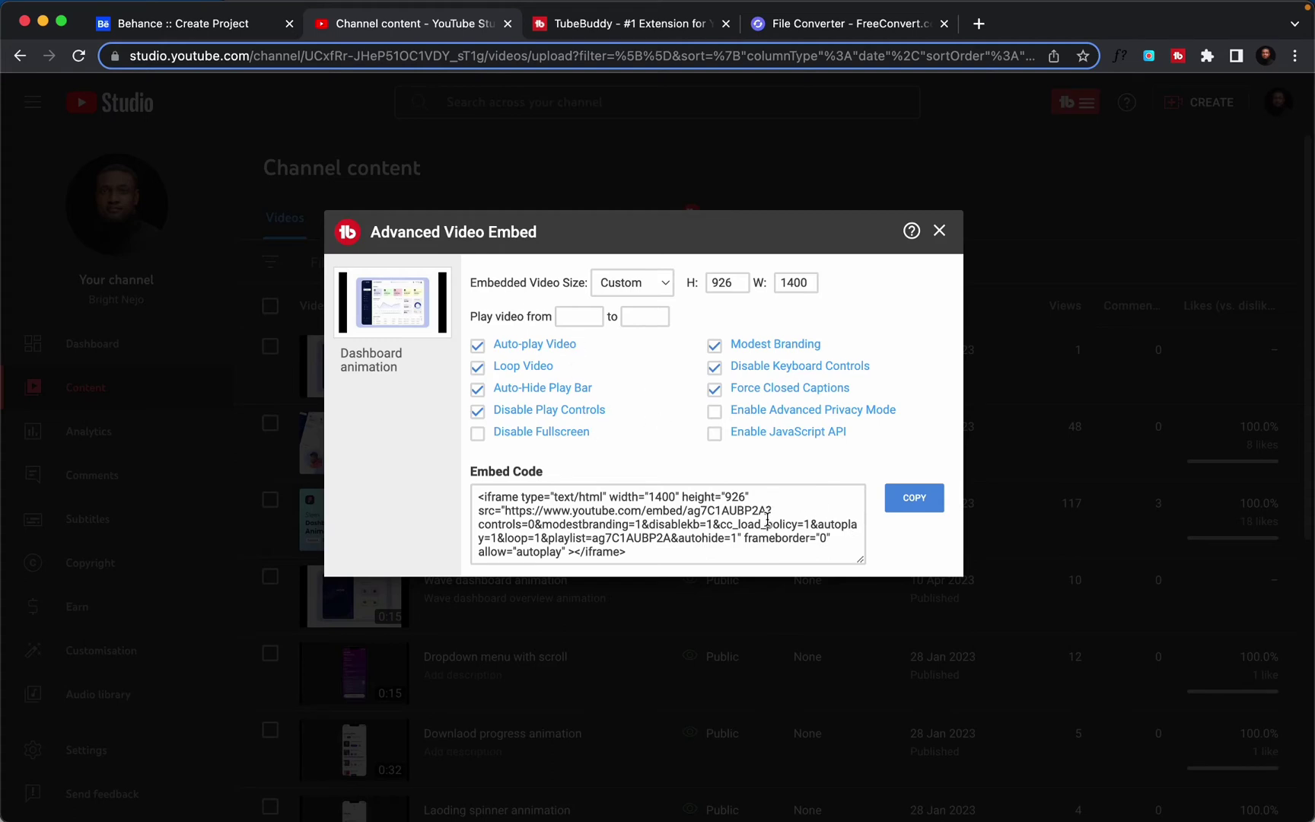
click(670, 558)
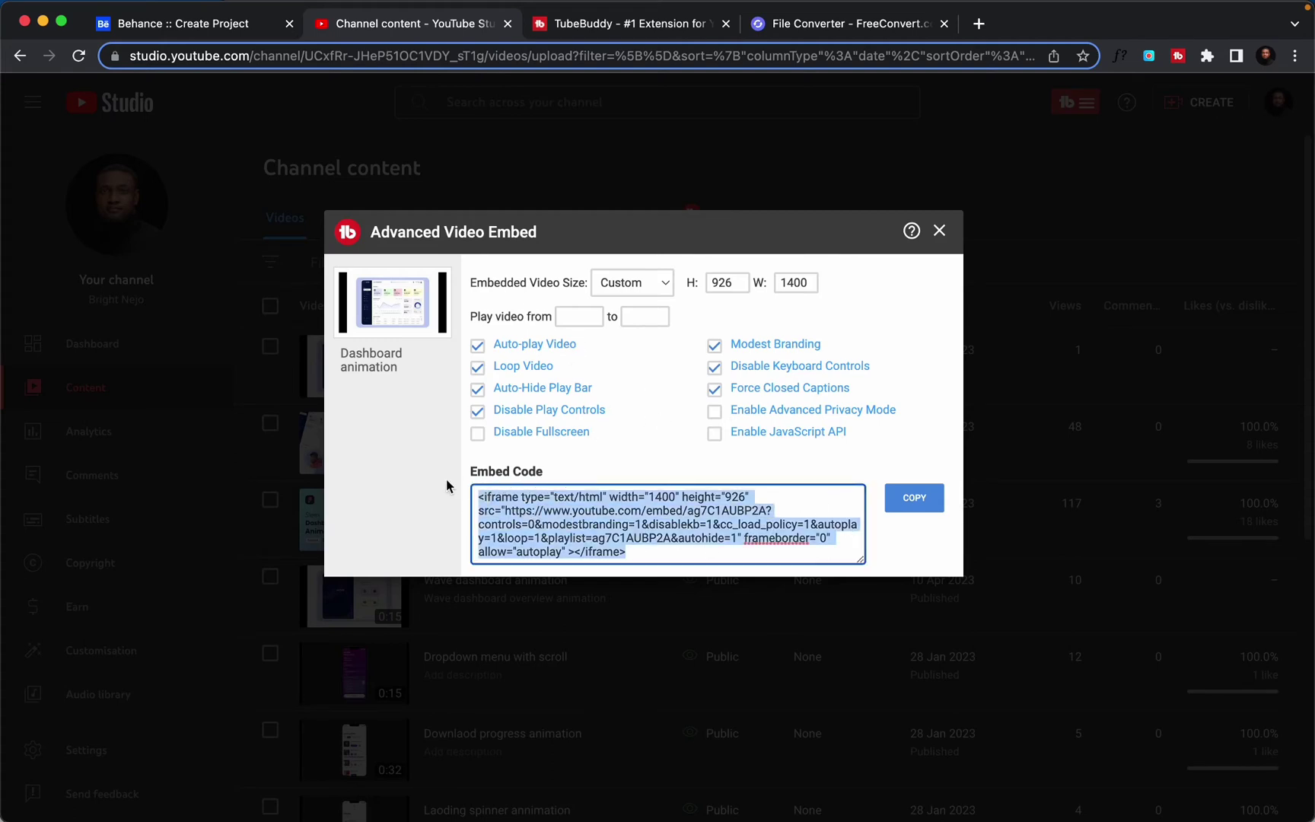
click(912, 502)
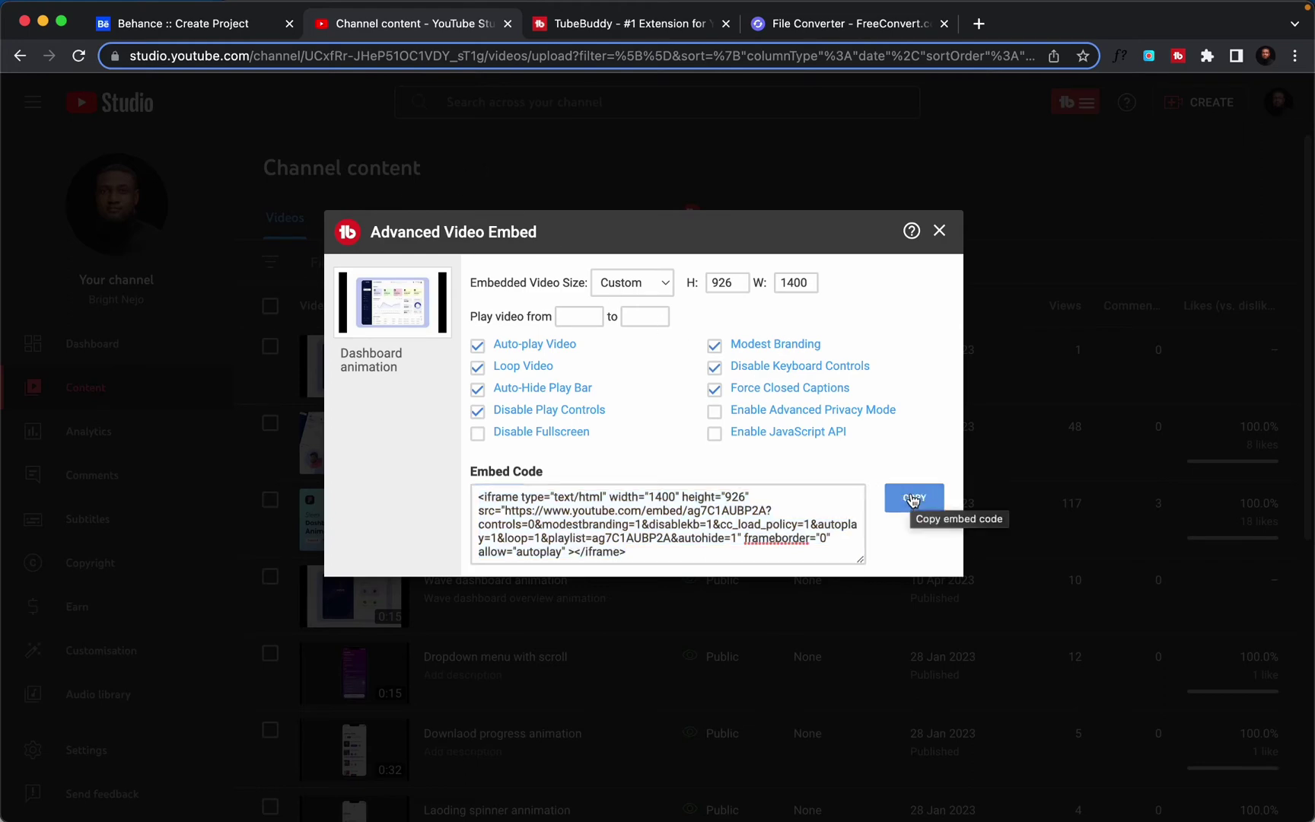
Close the TubeBuddy embed window and start a new Behance project.
click(940, 234)
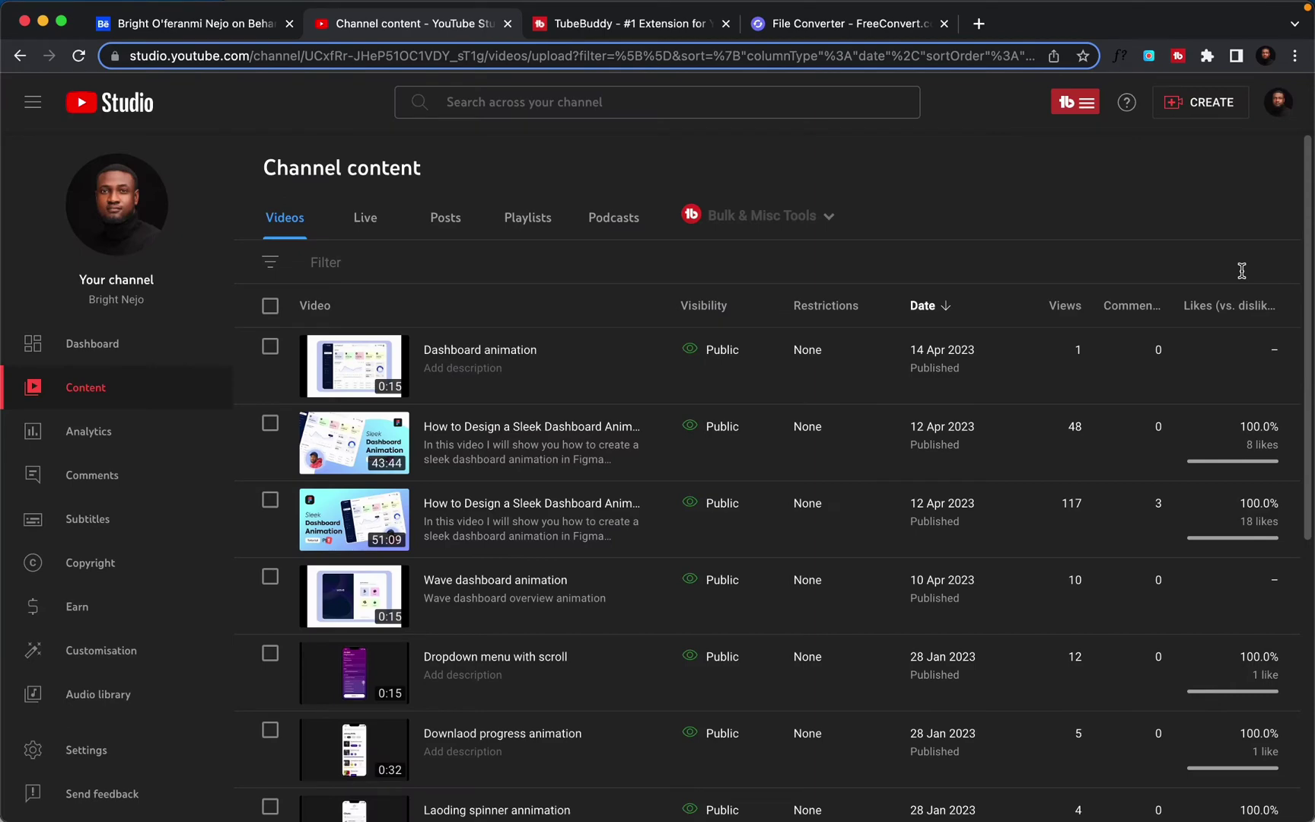
click(192, 21)
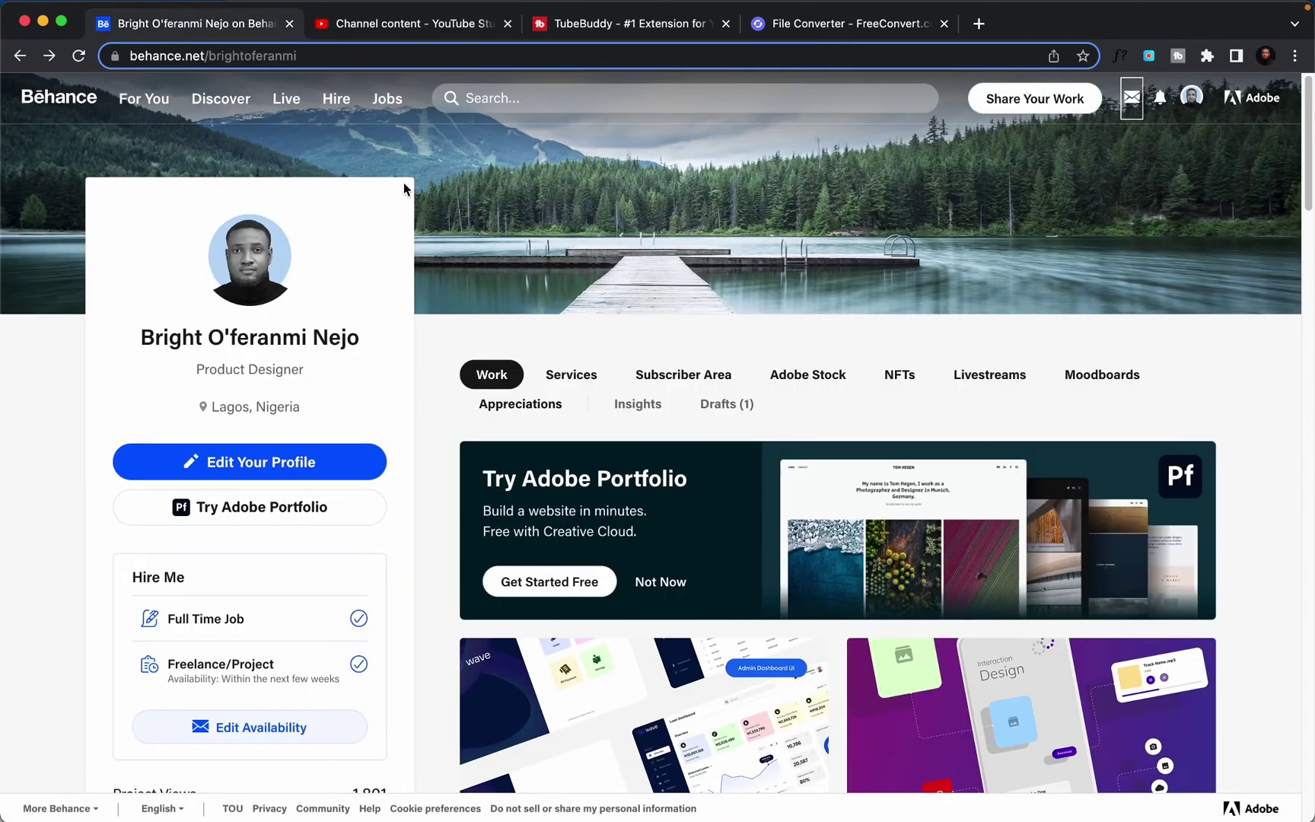
click(1034, 101)
click(1062, 160)
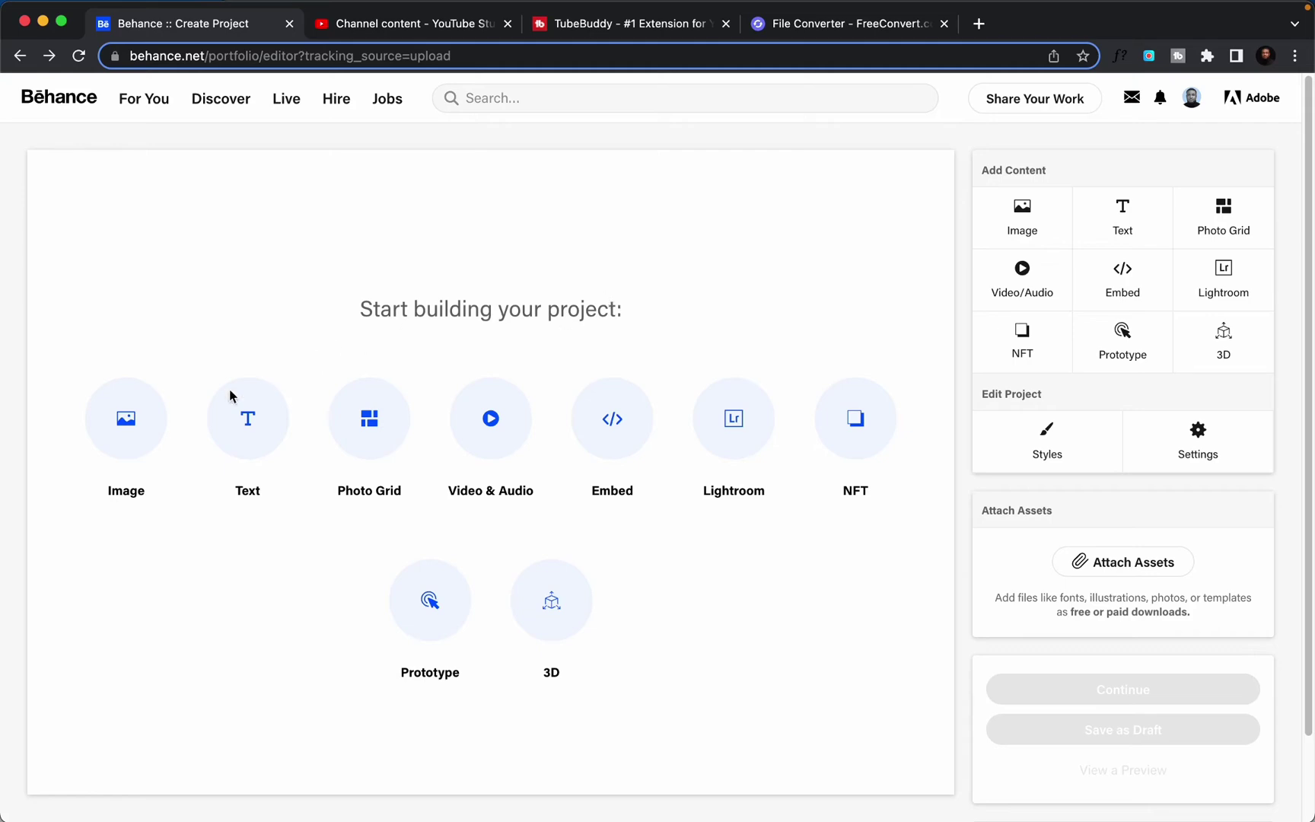
Upload Wave Dshbds 1.png, 2.png and 3.png as the project's first images.
click(112, 437)
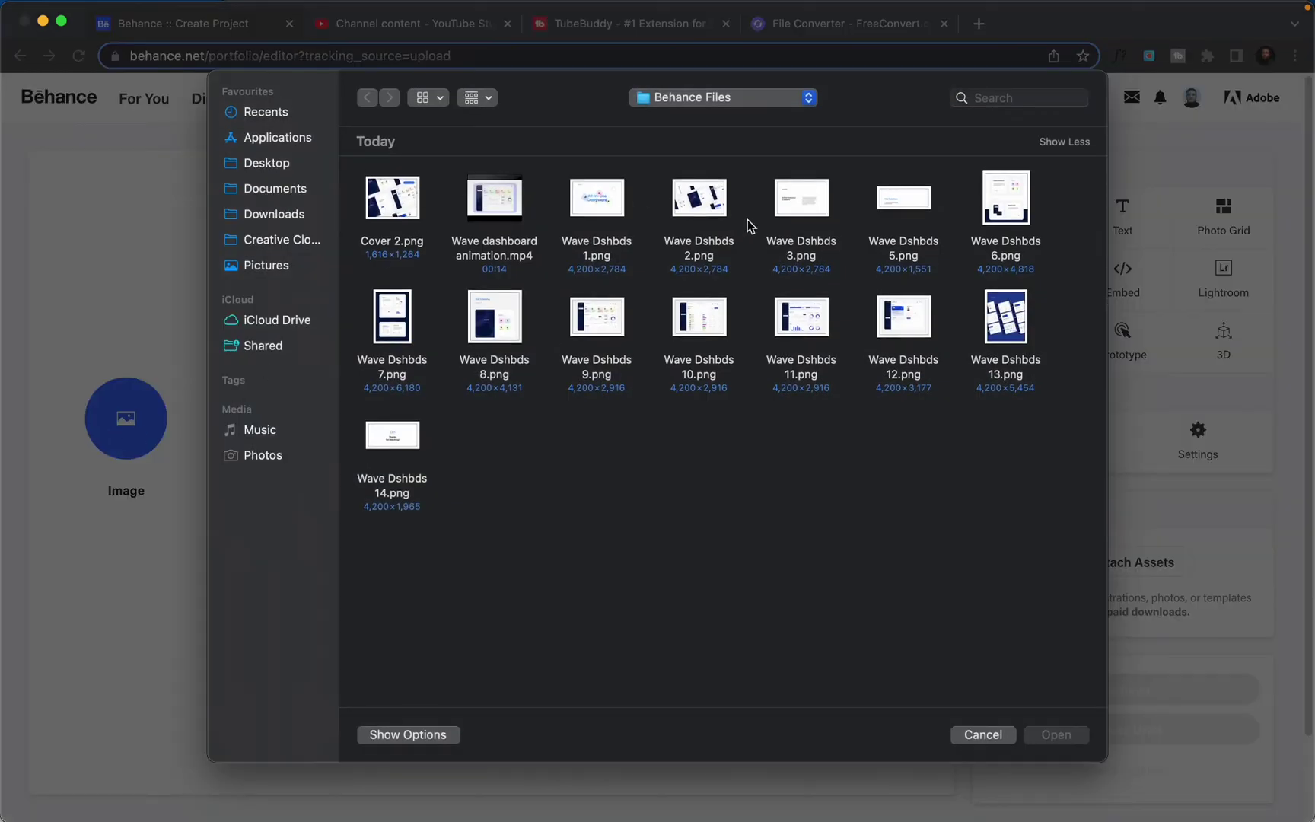
click(600, 204)
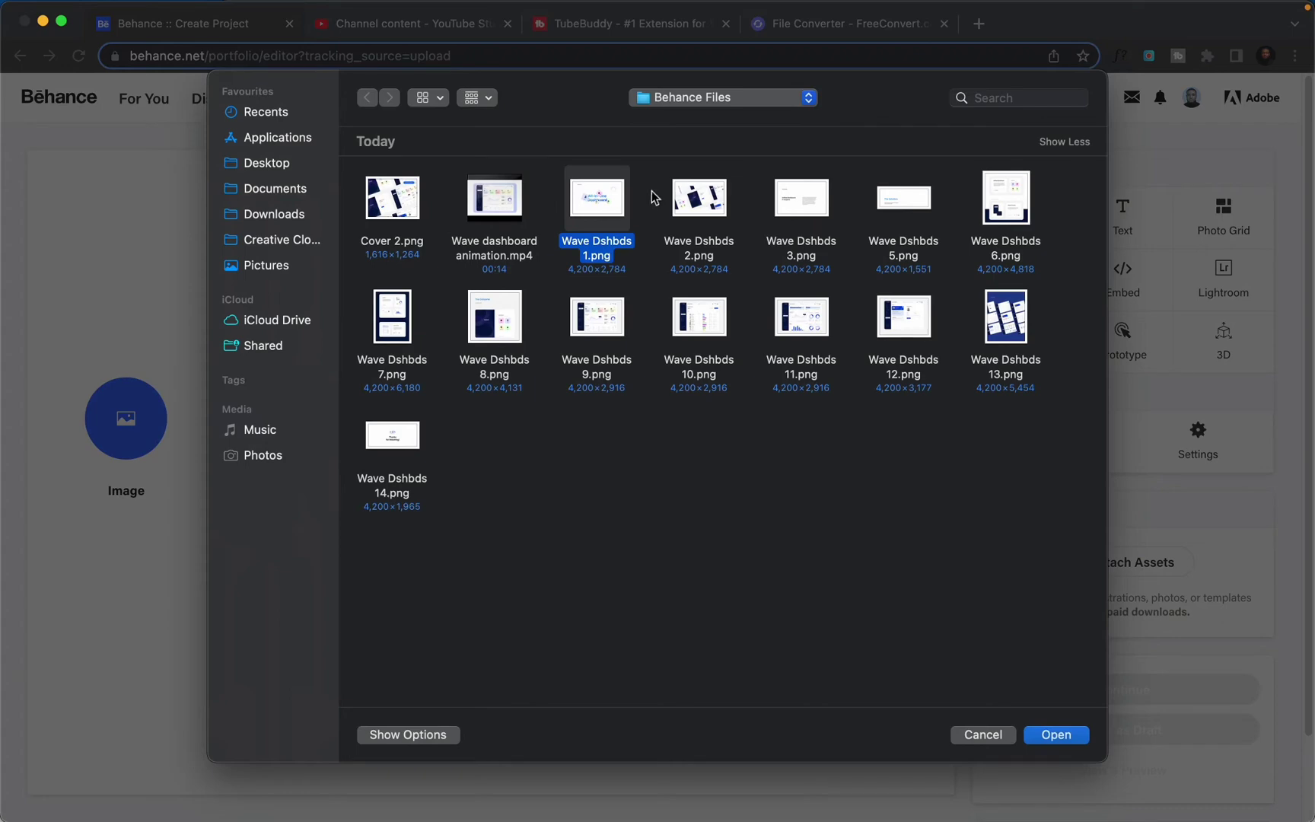
super+click(691, 199)
super+click(807, 217)
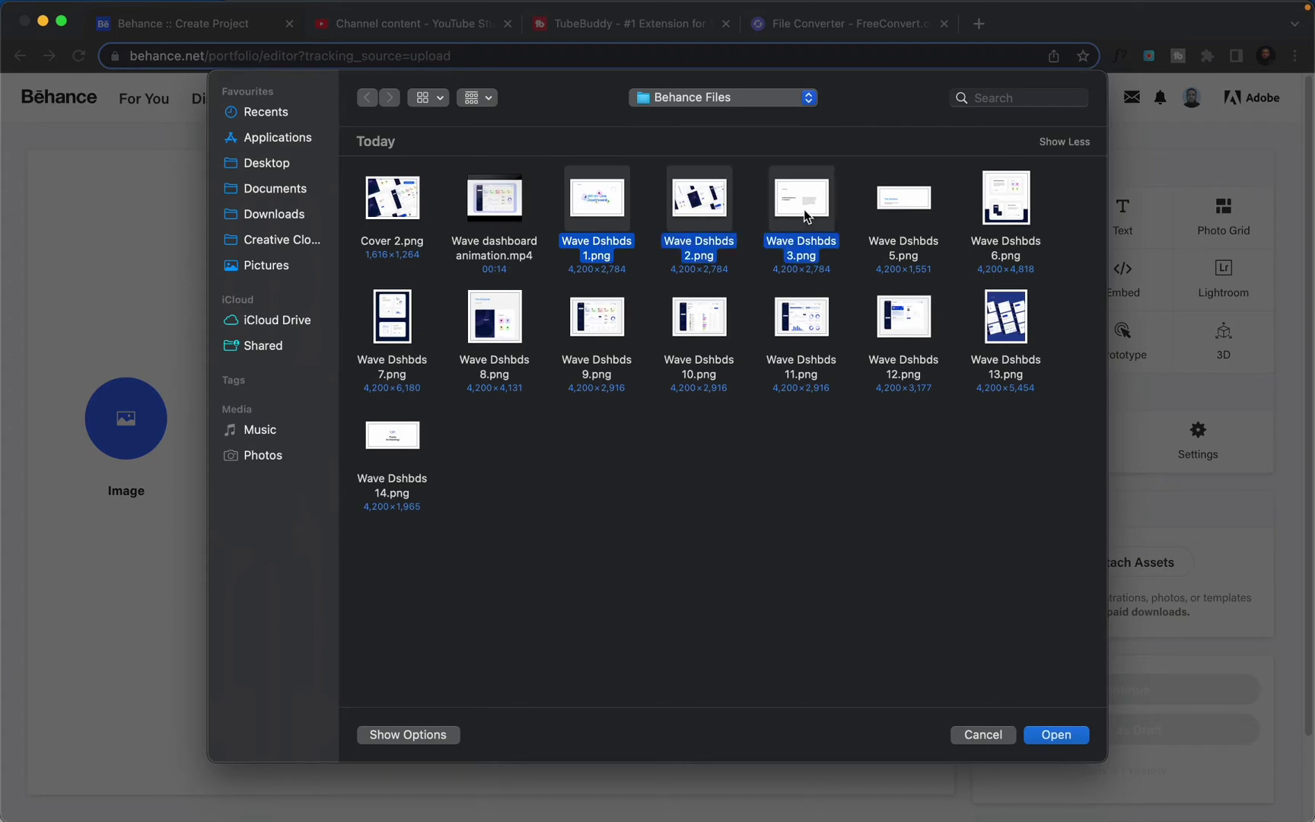
click(1044, 733)
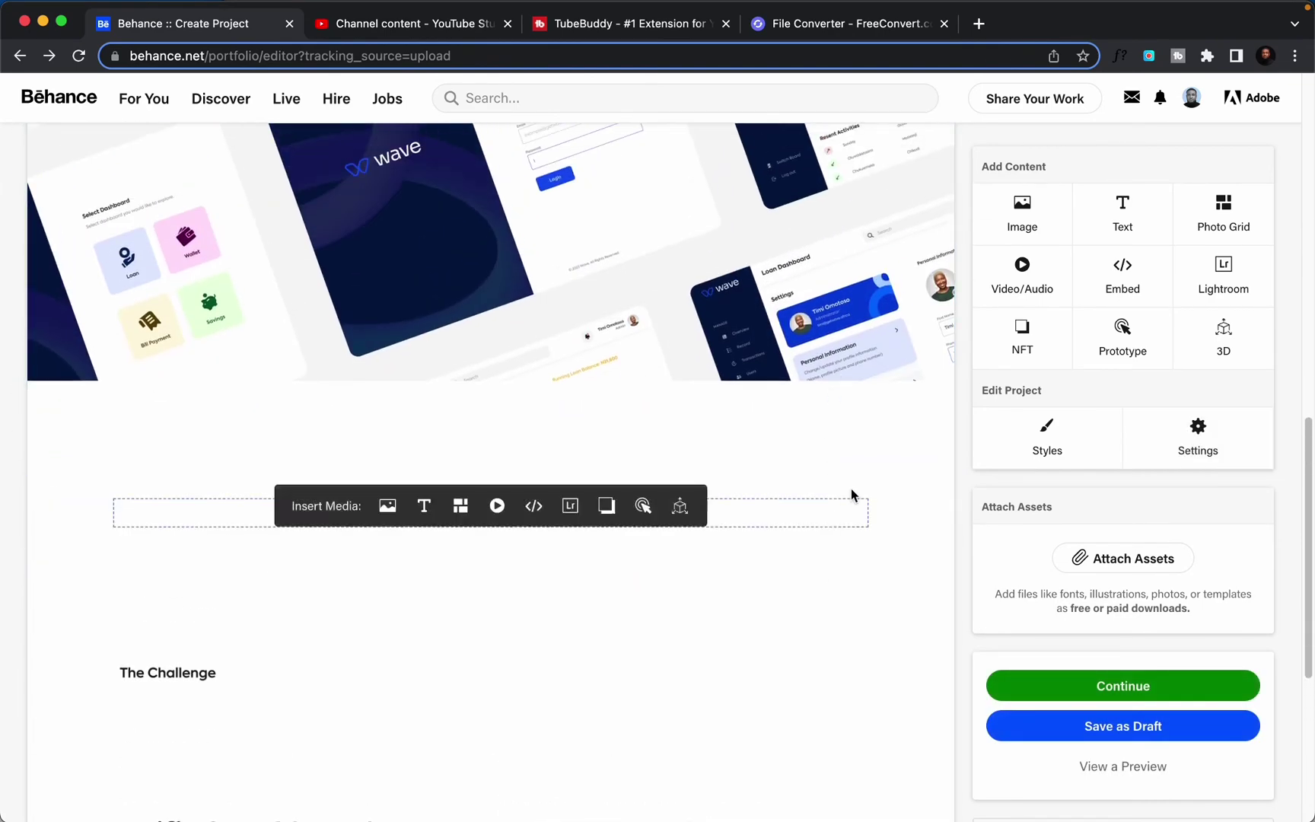
scroll(856, 503, up, 10)
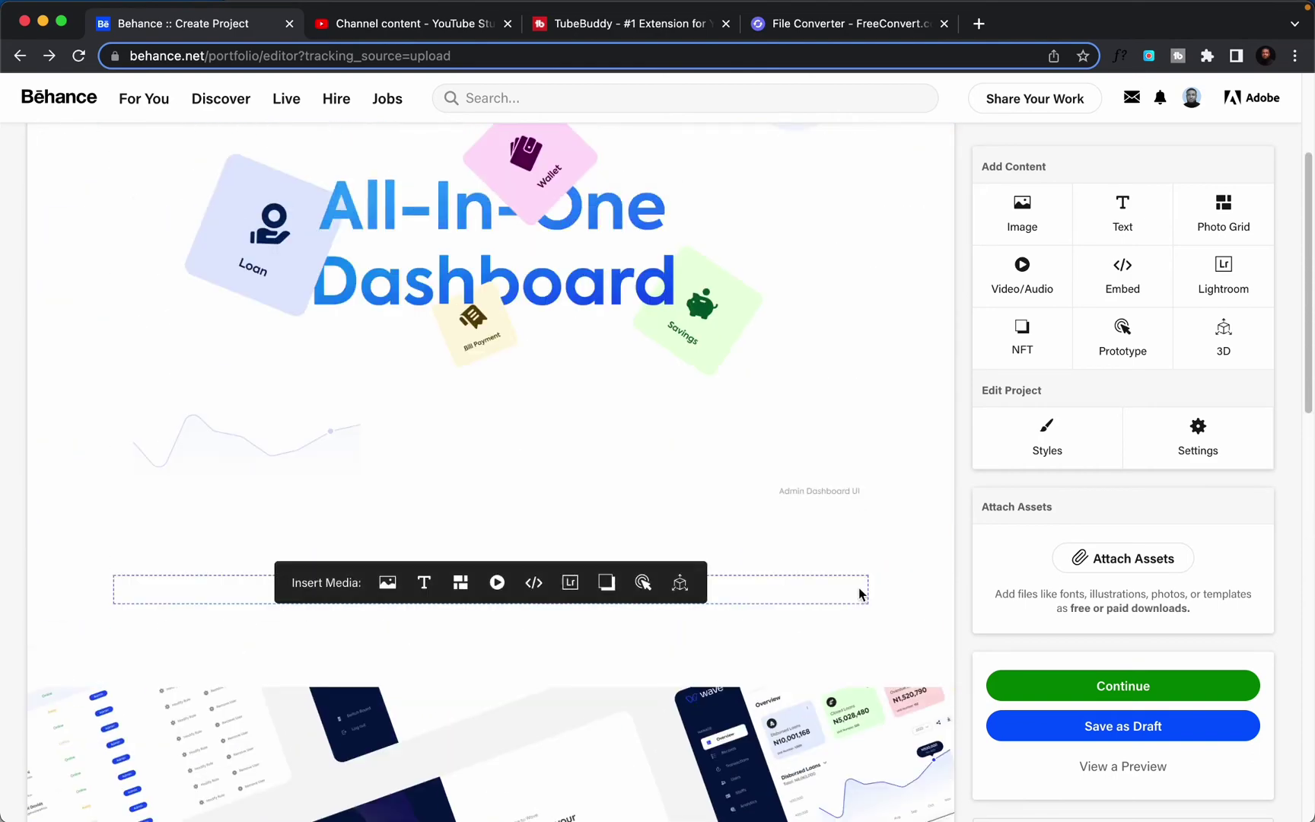
scroll(849, 571, down, 1)
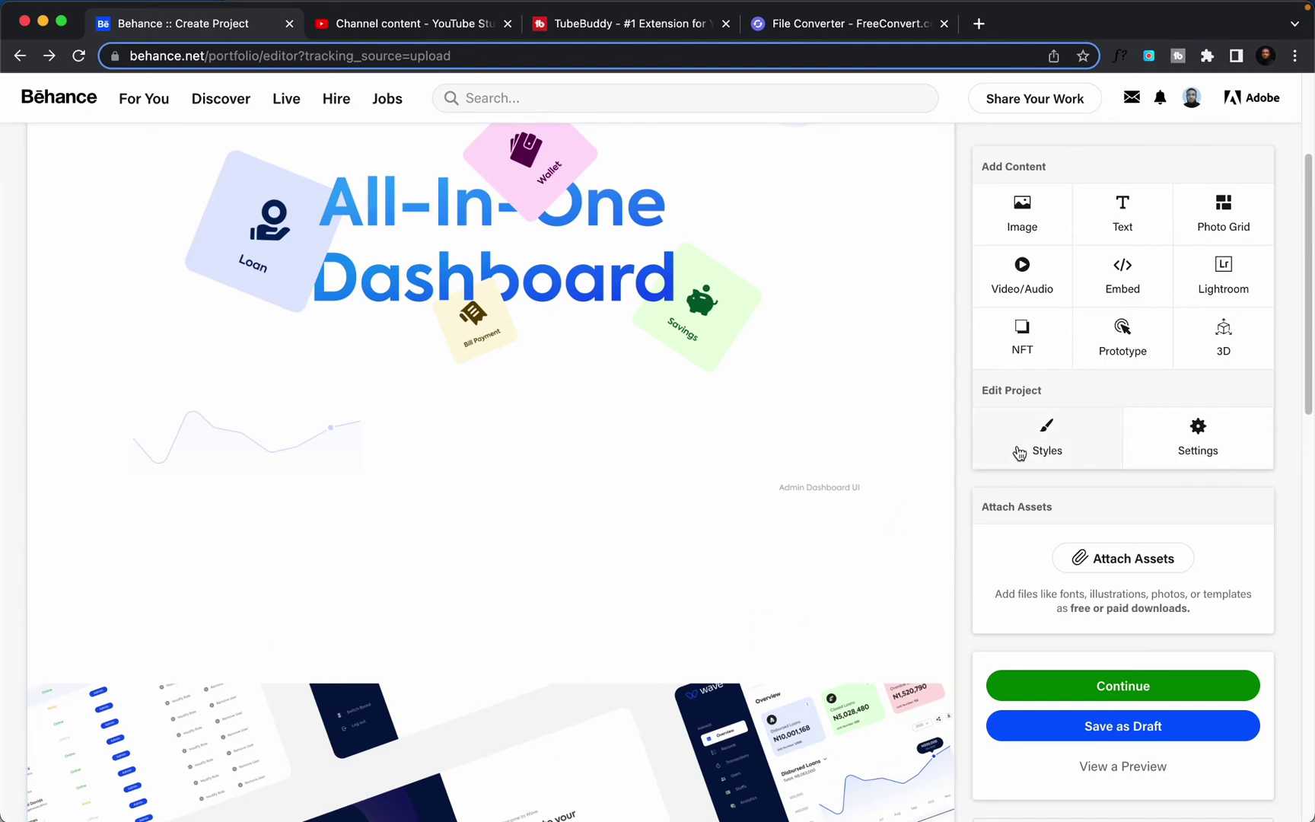
Set the project background to red in Project Styles and review the result.
click(1055, 445)
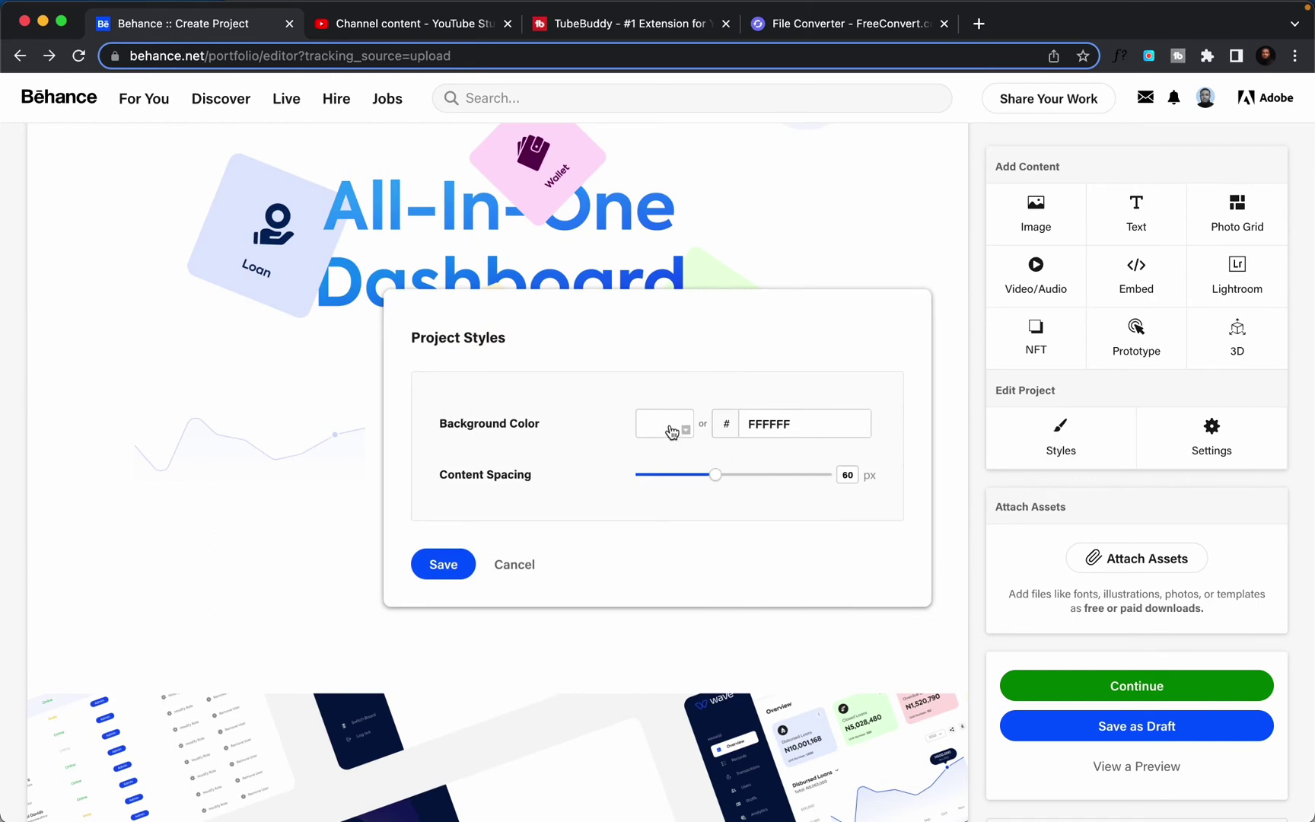
click(668, 431)
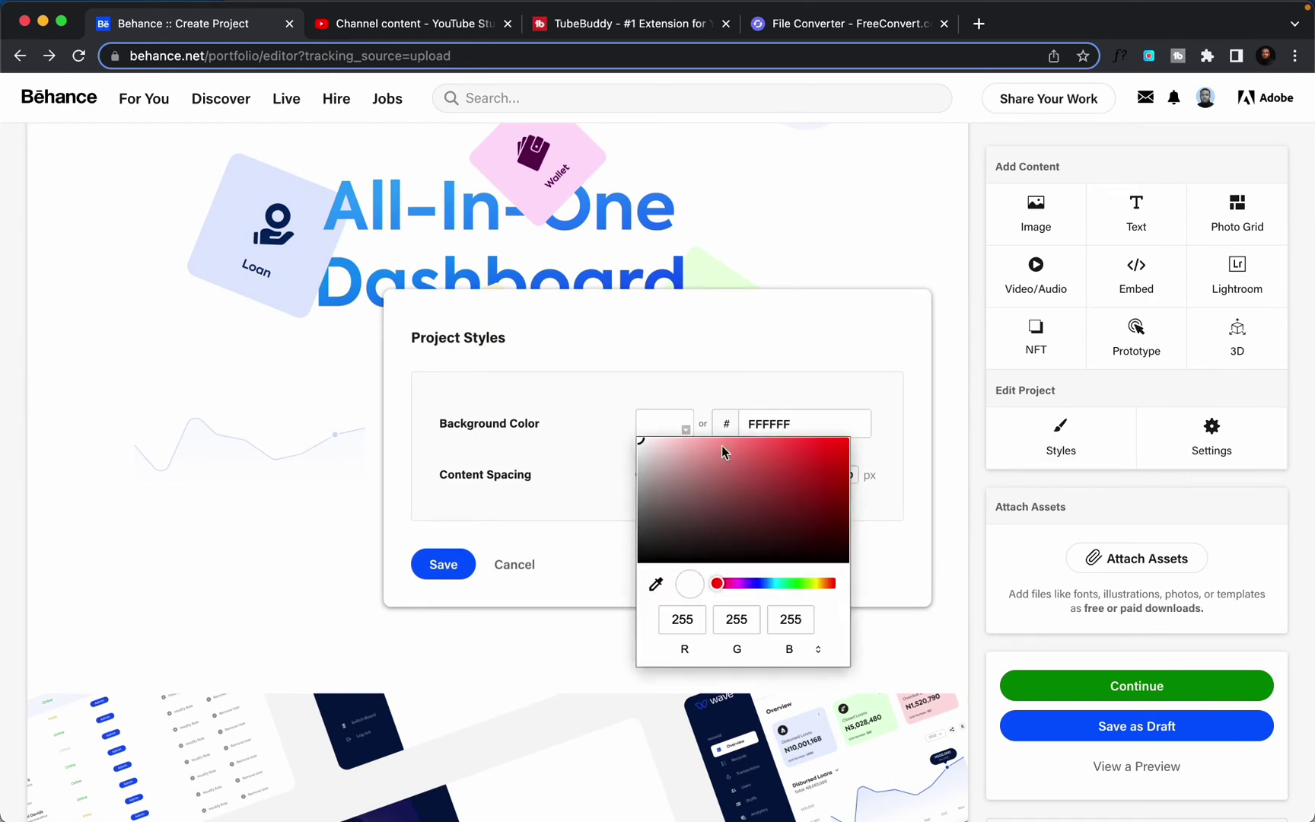
drag(724, 452, 881, 446)
click(555, 509)
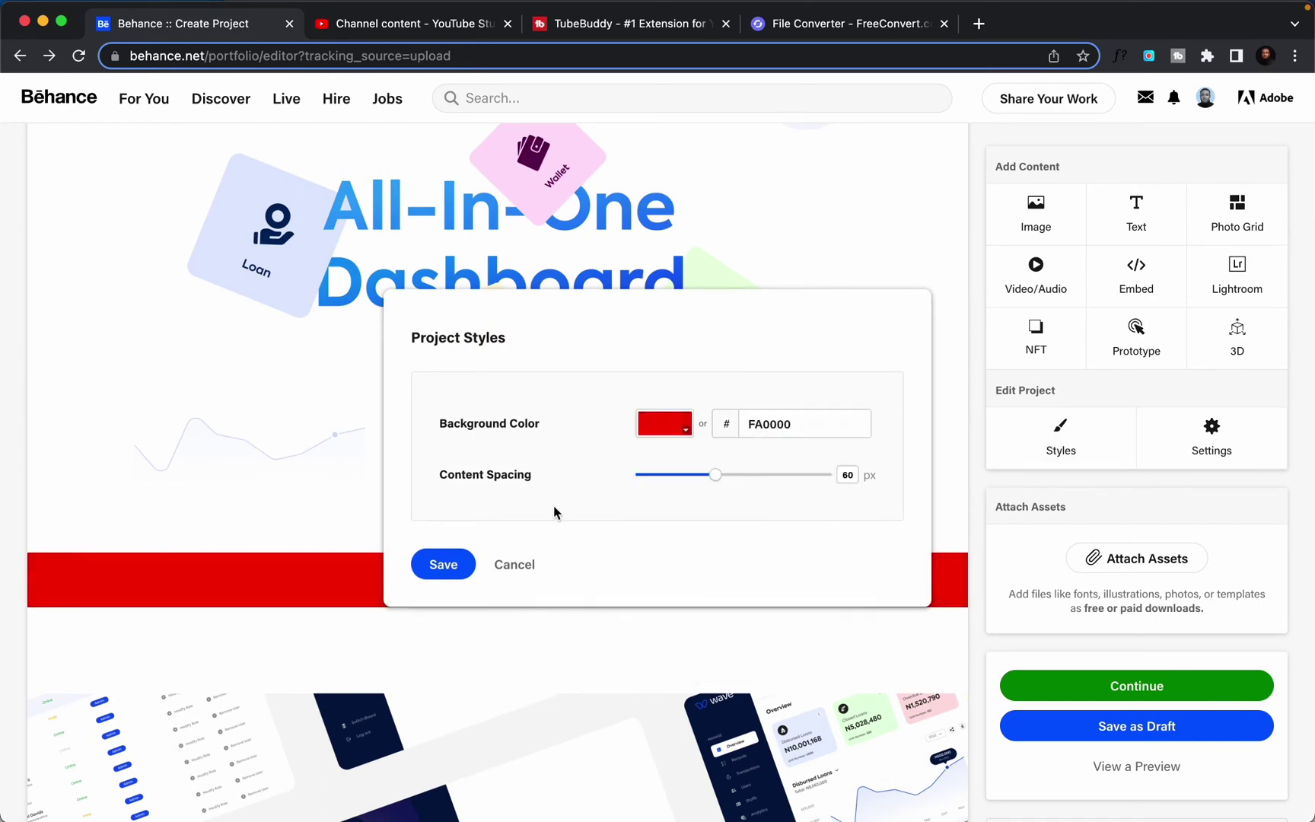
click(434, 564)
mouse_move(345, 508)
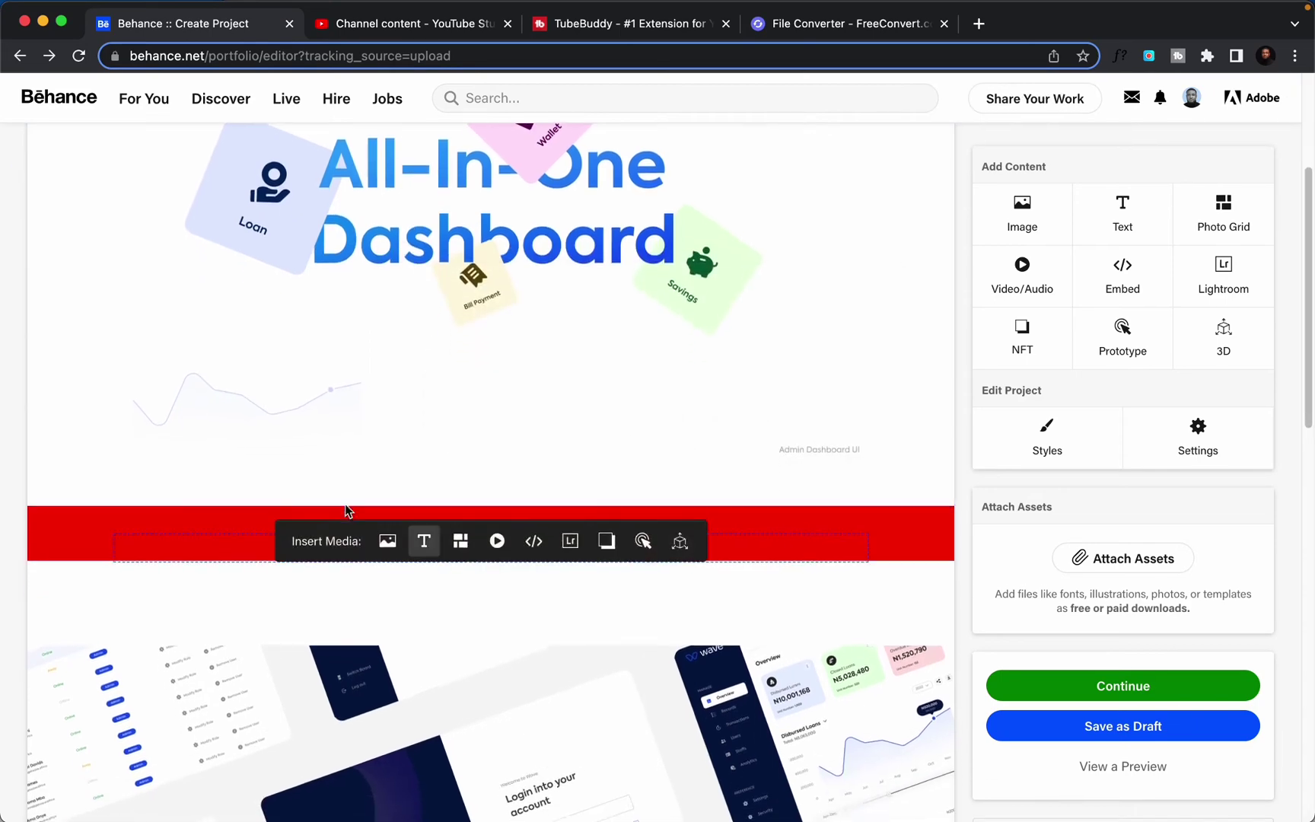
scroll(209, 474, down, 10)
mouse_move(386, 344)
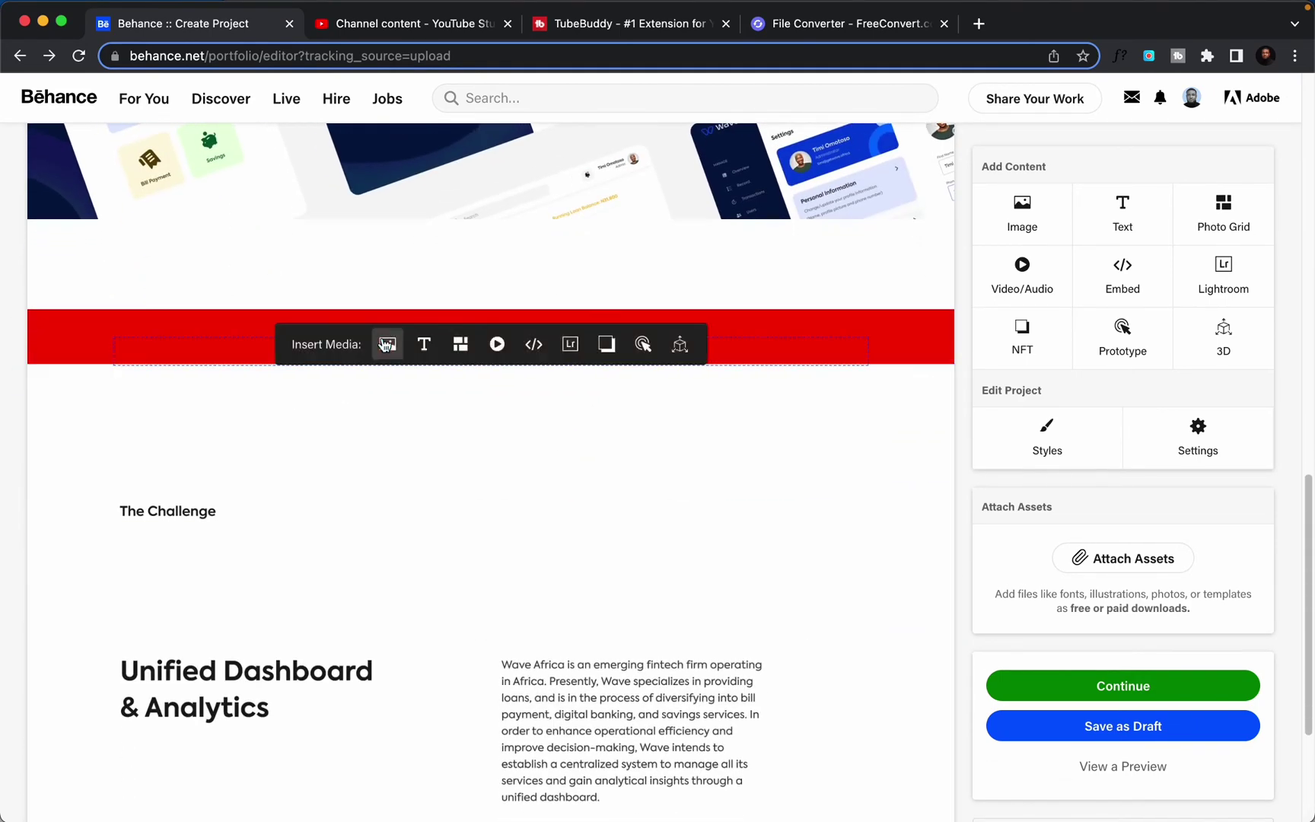
scroll(731, 380, down, 5)
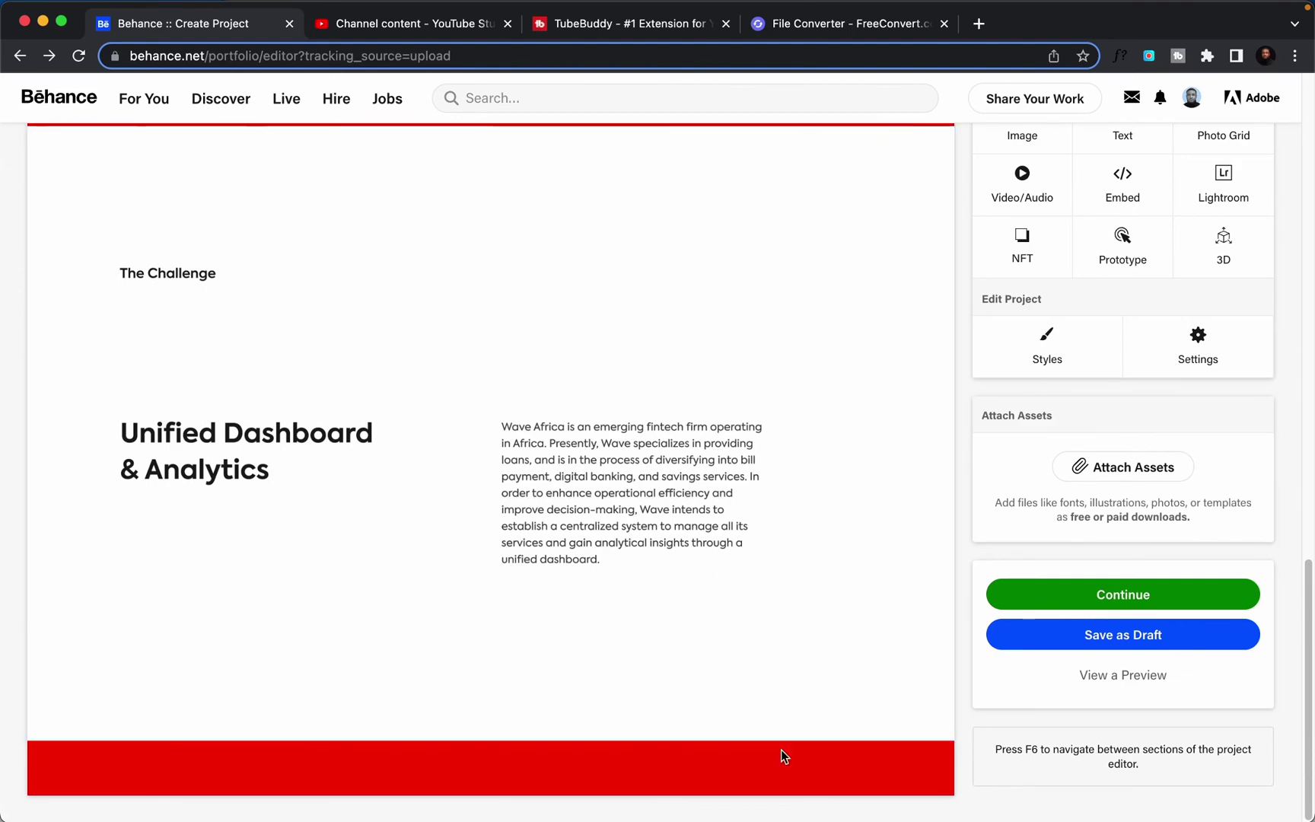
scroll(822, 562, up, 7)
Reopen Project Styles and change the background colour to white FFFFFF.
click(1068, 423)
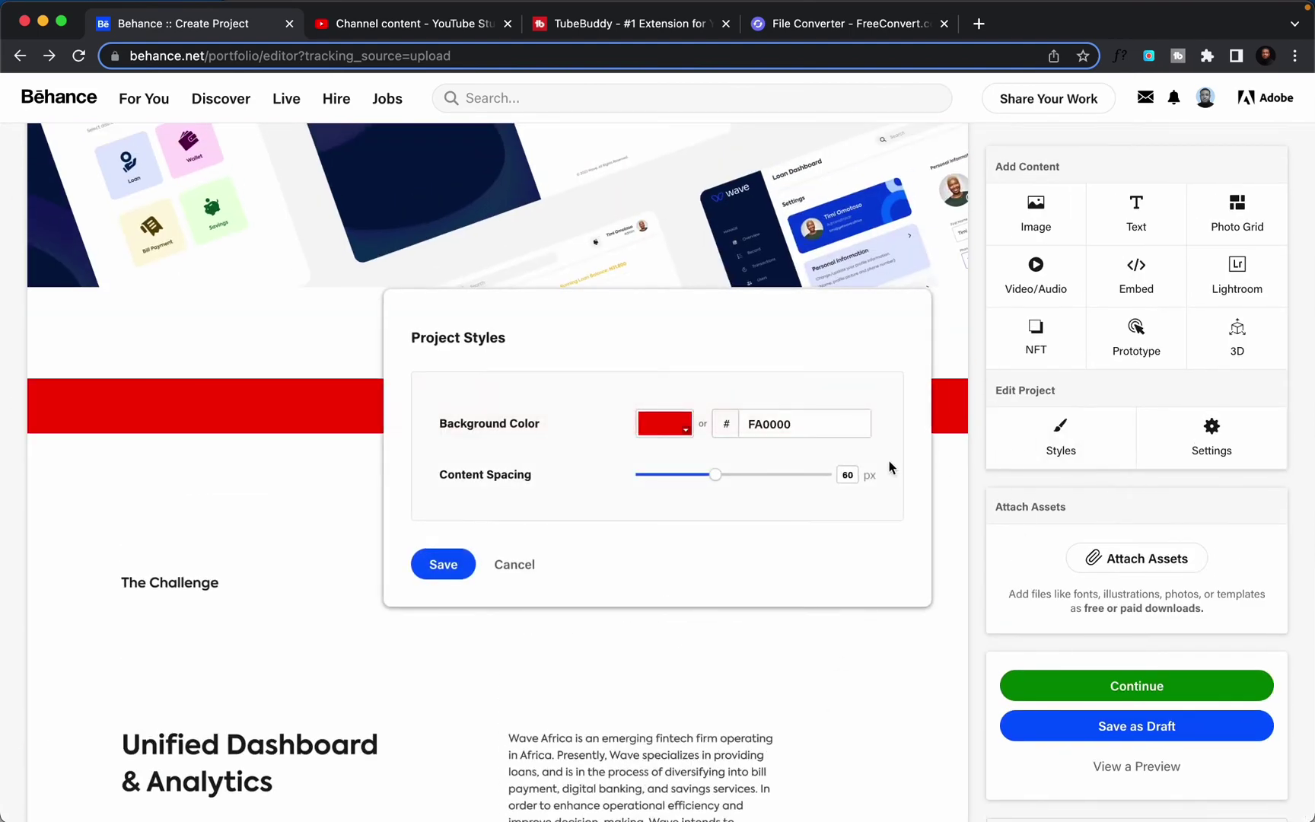
click(672, 430)
drag(667, 461, 632, 440)
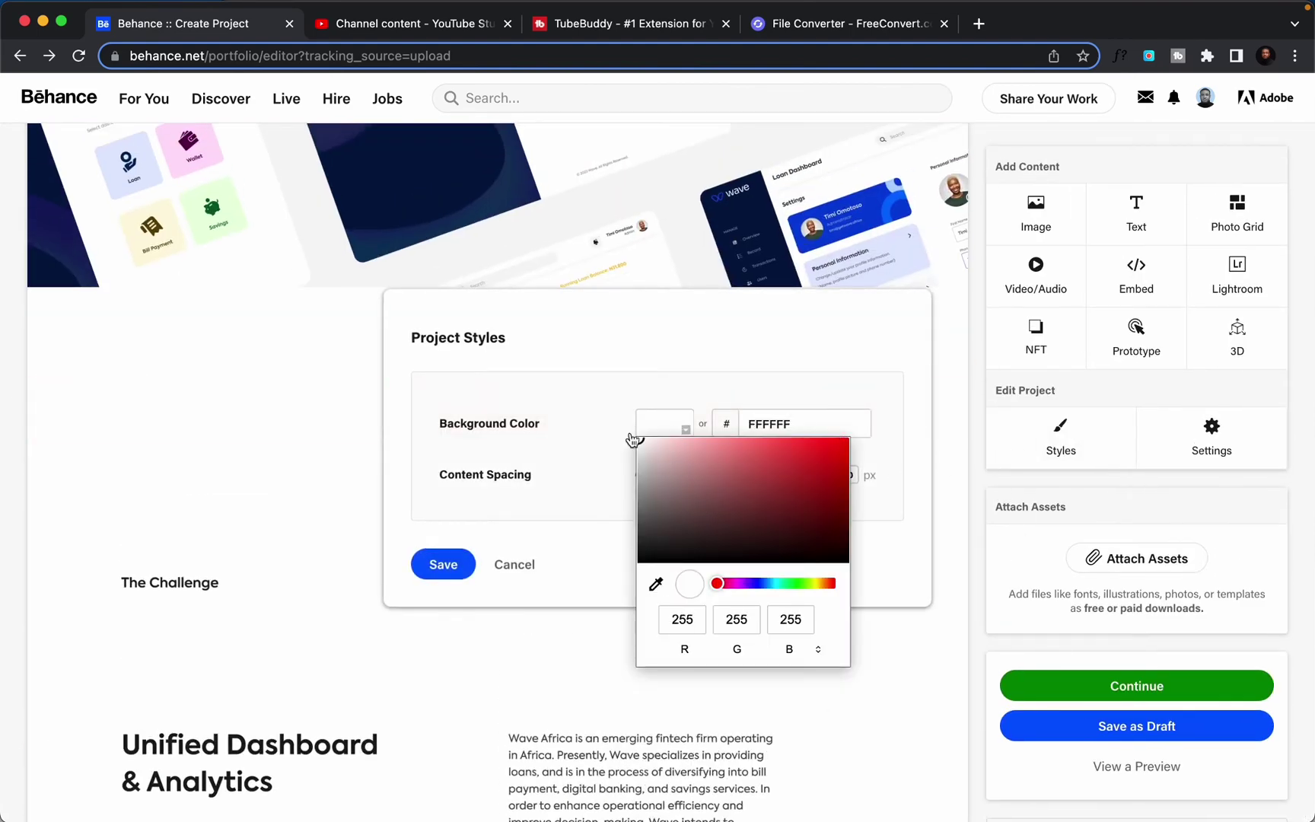
click(705, 381)
scroll(685, 479, down, 3)
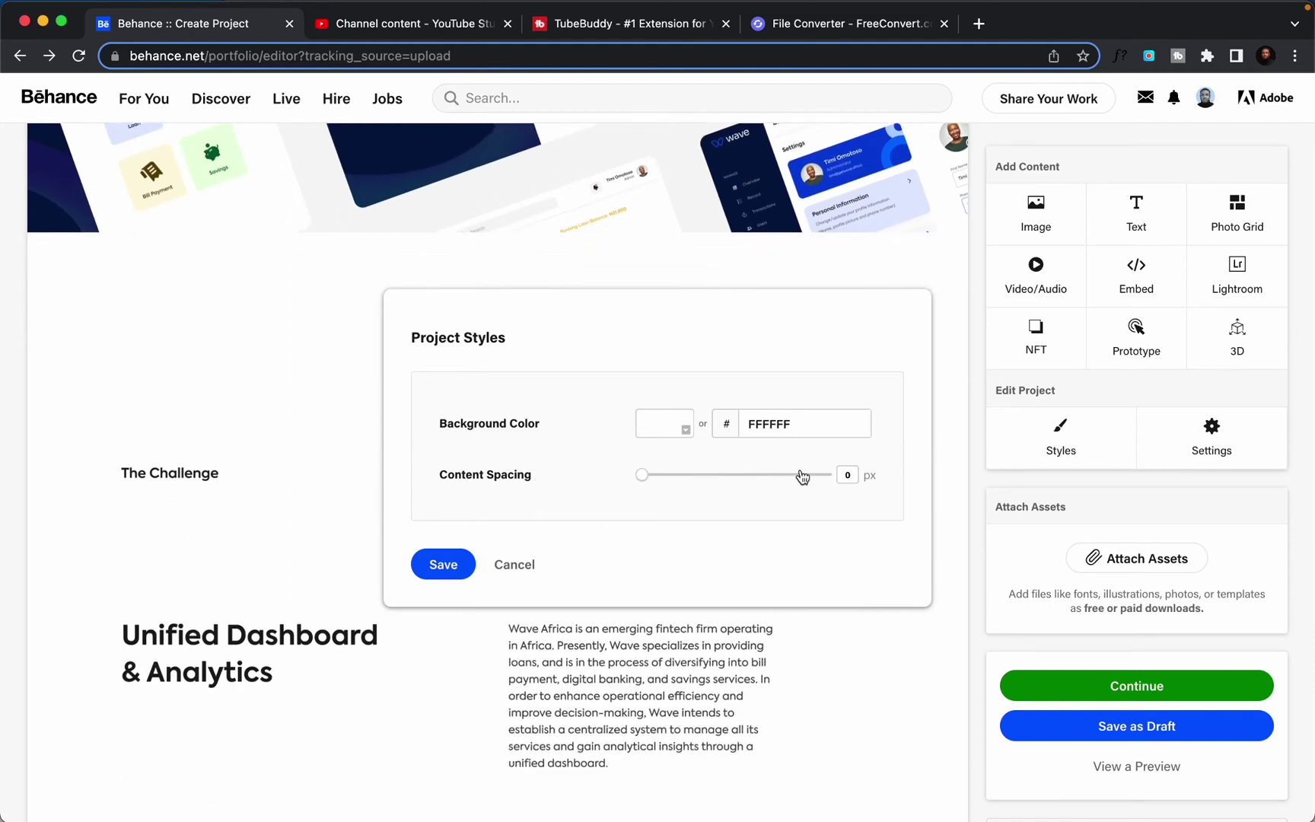
Save the white background and zero content spacing project styles.
click(443, 565)
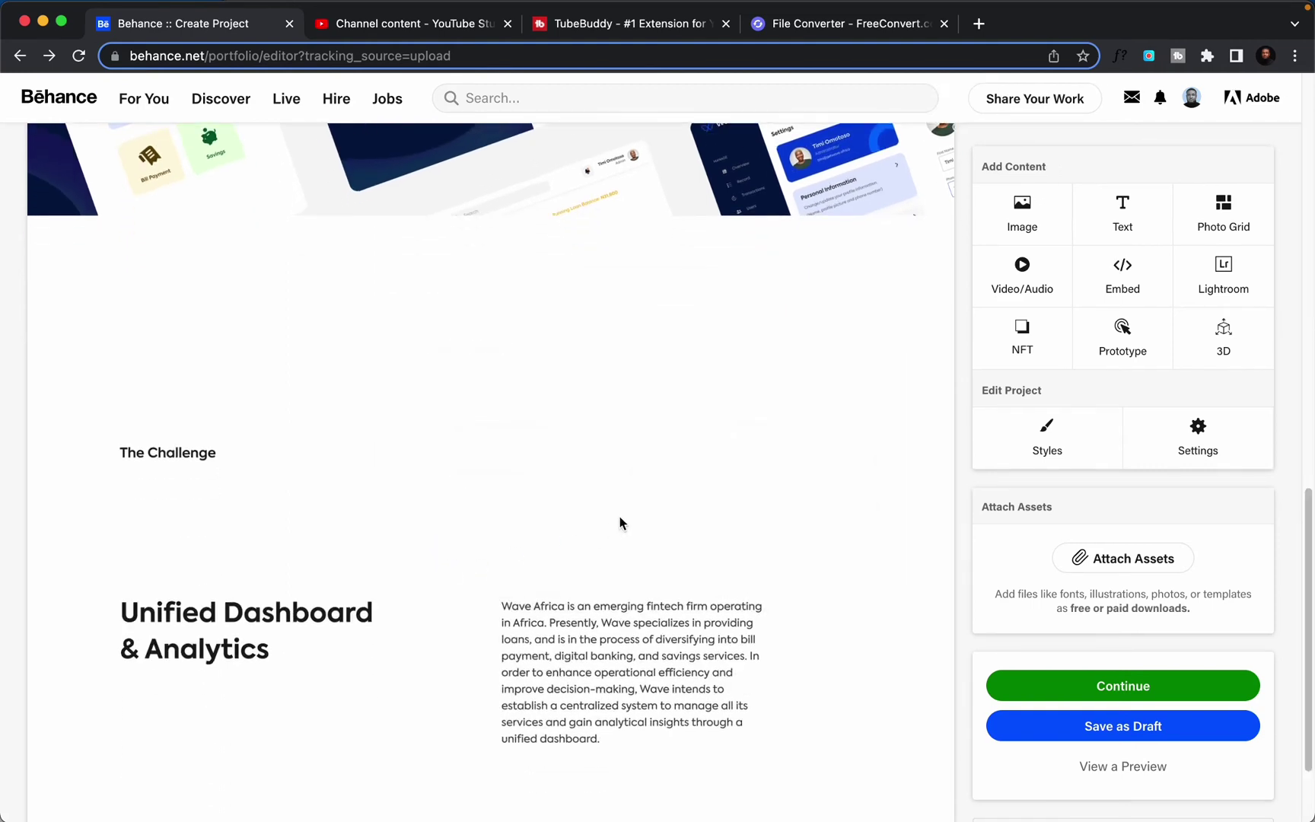
scroll(619, 522, down, 3)
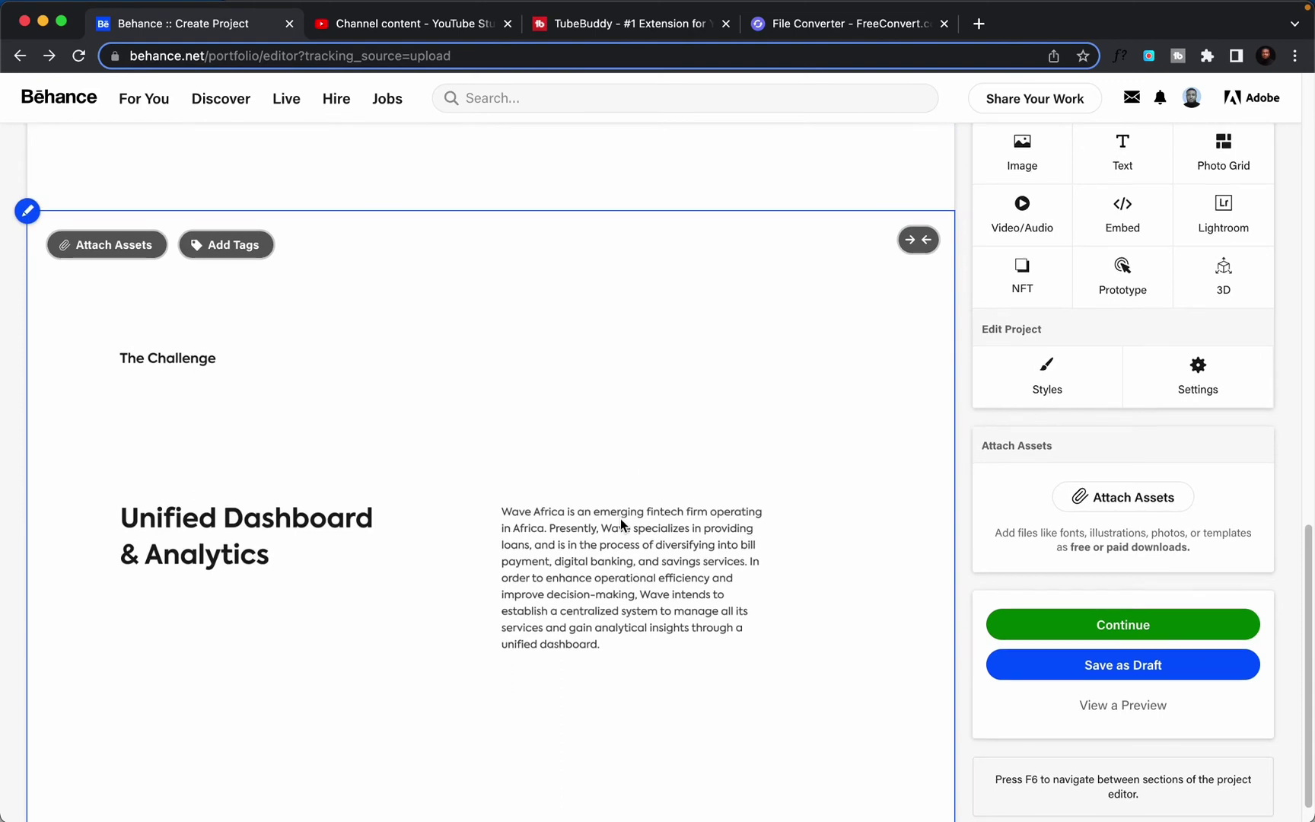
scroll(620, 520, down, 1)
scroll(1086, 243, up, 3)
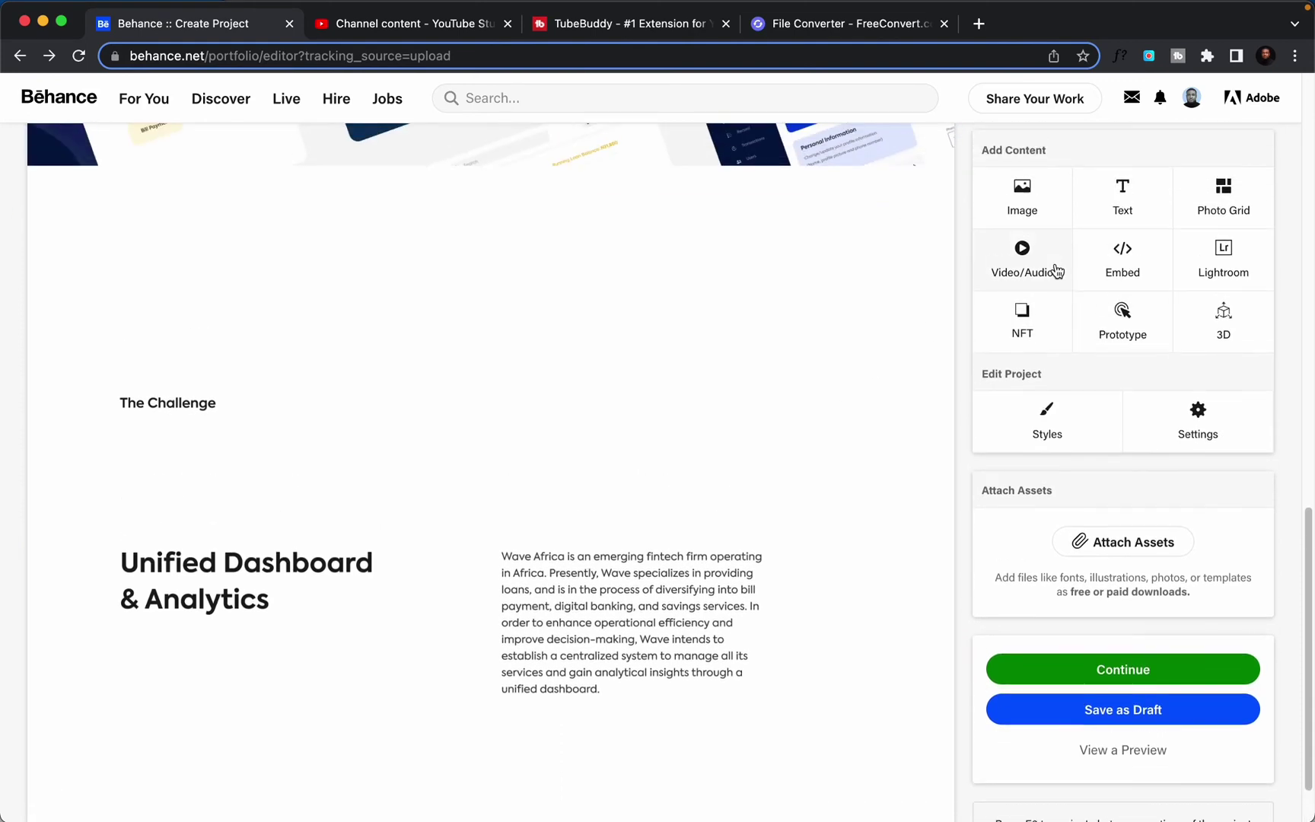
Embed the YouTube Dashboard animation video by pasting its iframe code.
click(1138, 282)
click(609, 387)
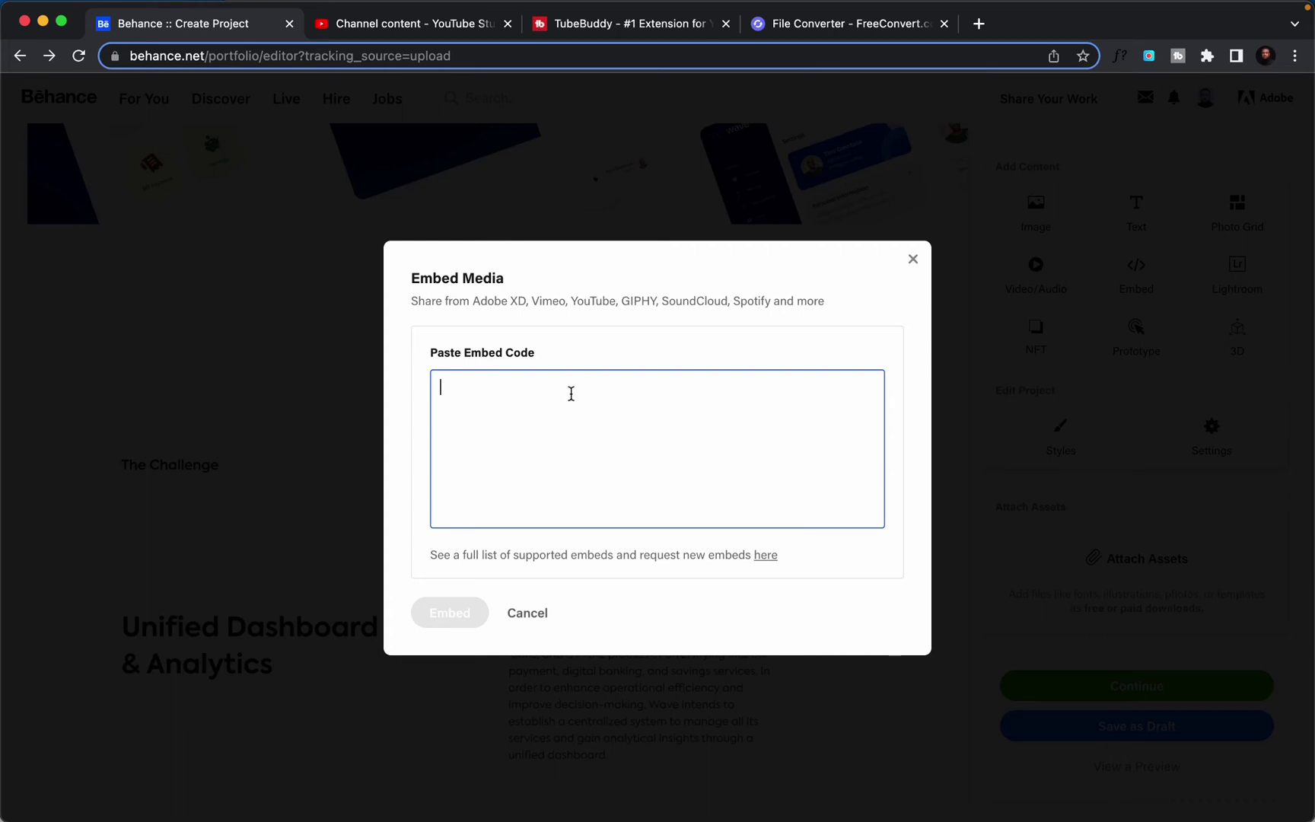
text(<iframe type="text/html" width="1400" height="926" src="https://www.youtube.com/embed/ag7C1AUBP2A?controls=0&modestbranding=1&disablekb=1&cc_load_policy=1&autoplay=1&loop=1&playlist=ag7C1AUBP2A&autohide=1" frameborder="0" allow="autoplay" ></iframe>)
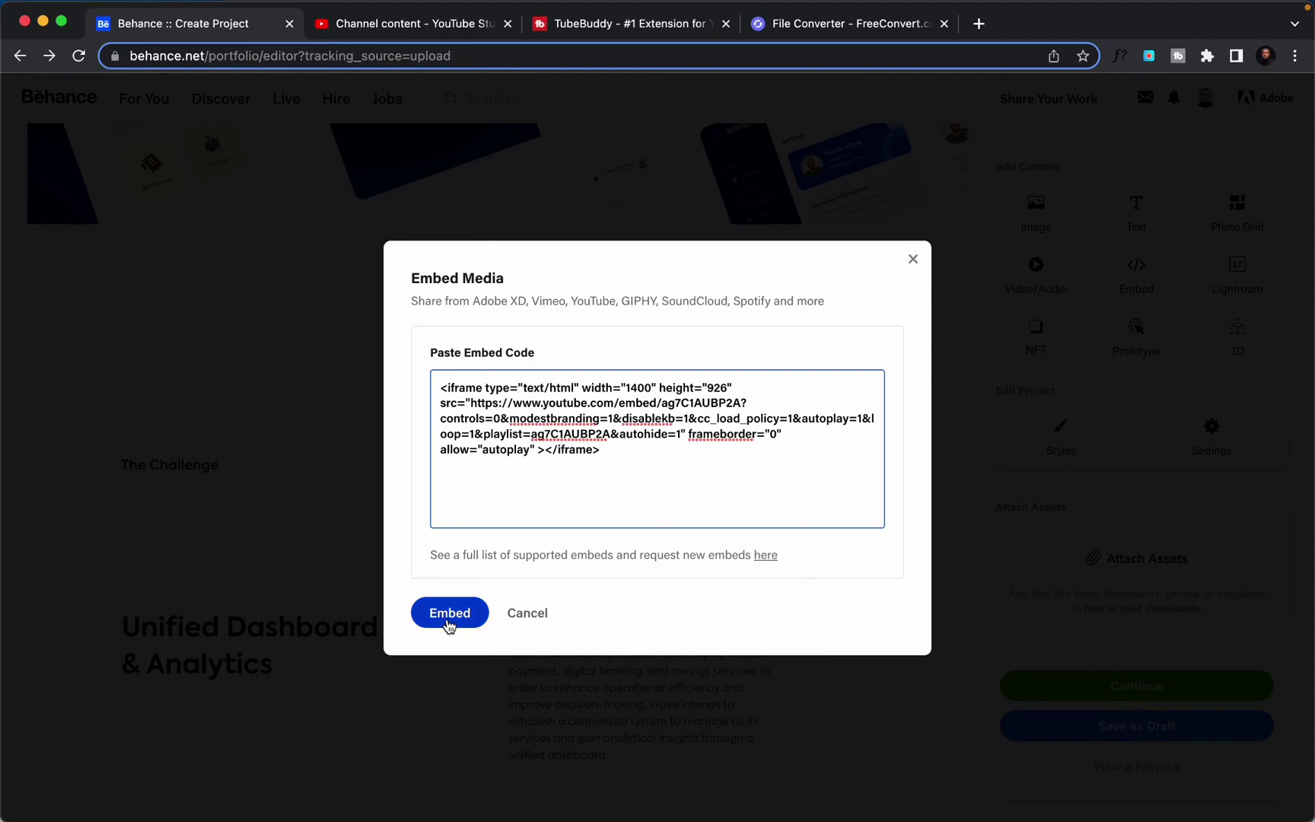
click(449, 620)
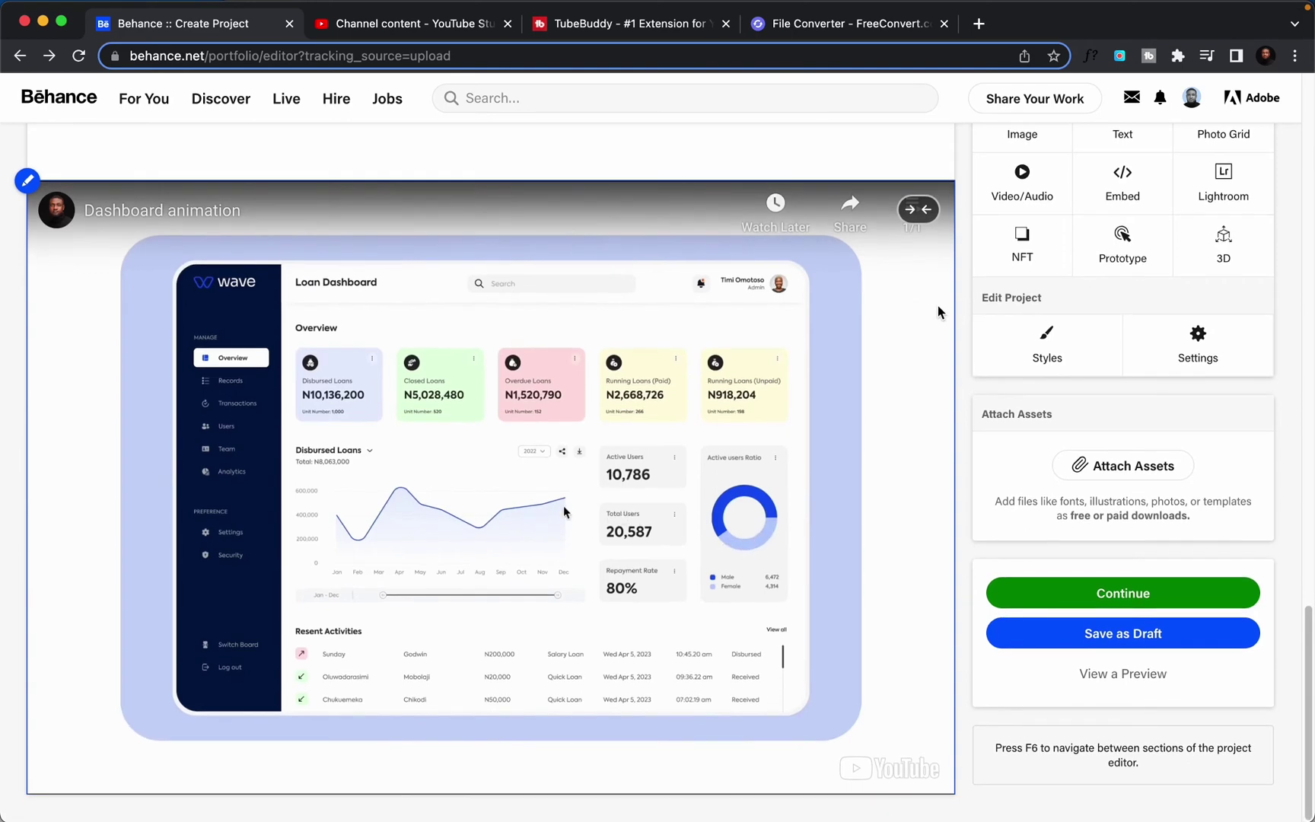
scroll(938, 305, up, 2)
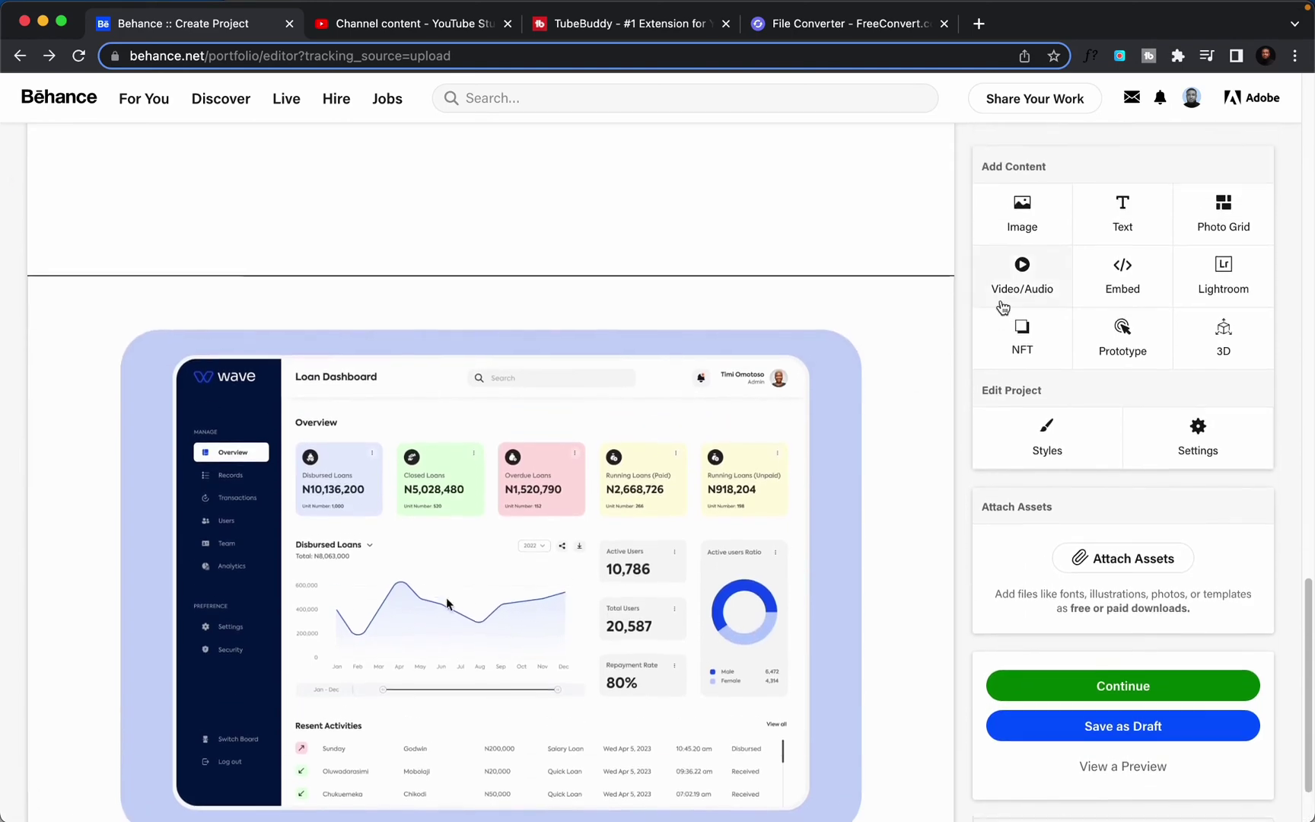
Upload Wave Dshbds 5.png, 6.png and 7.png into the project.
click(1023, 213)
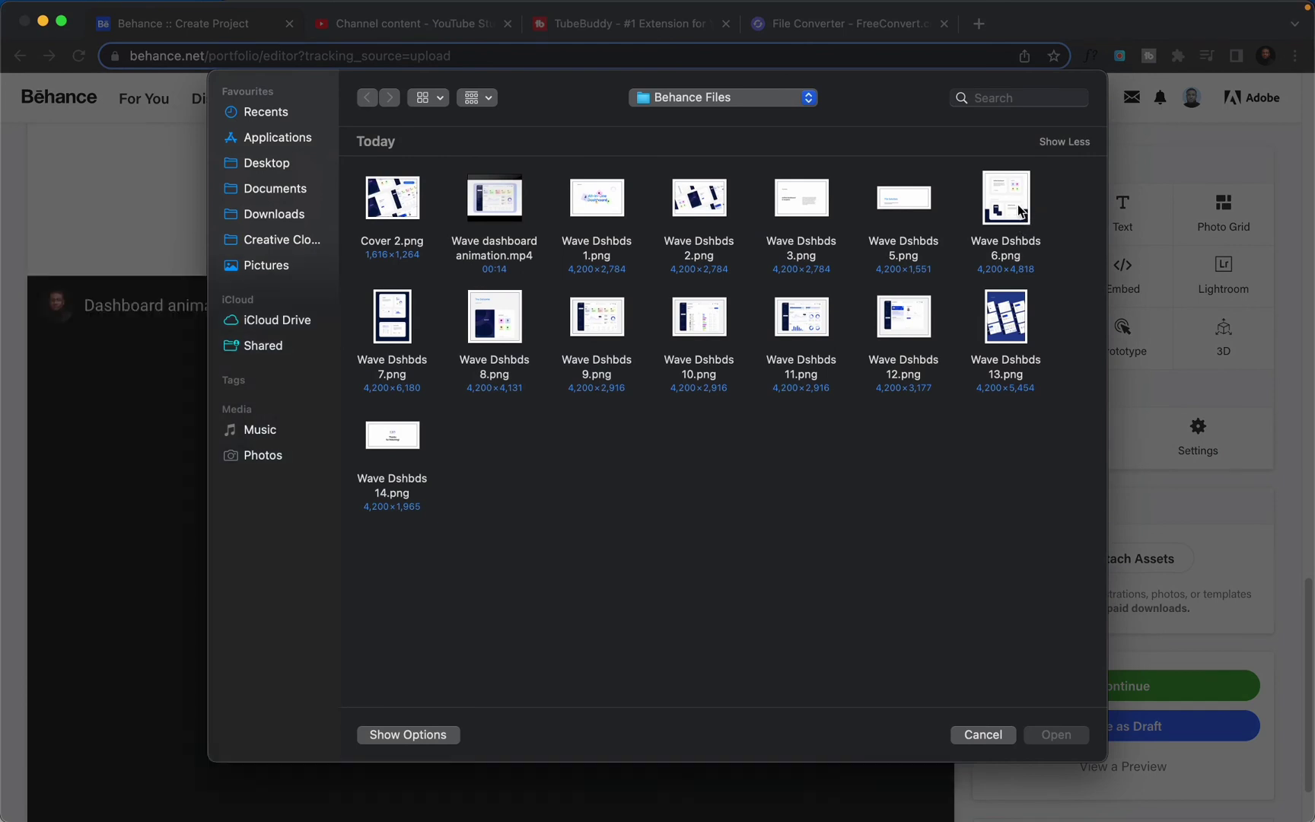
click(899, 203)
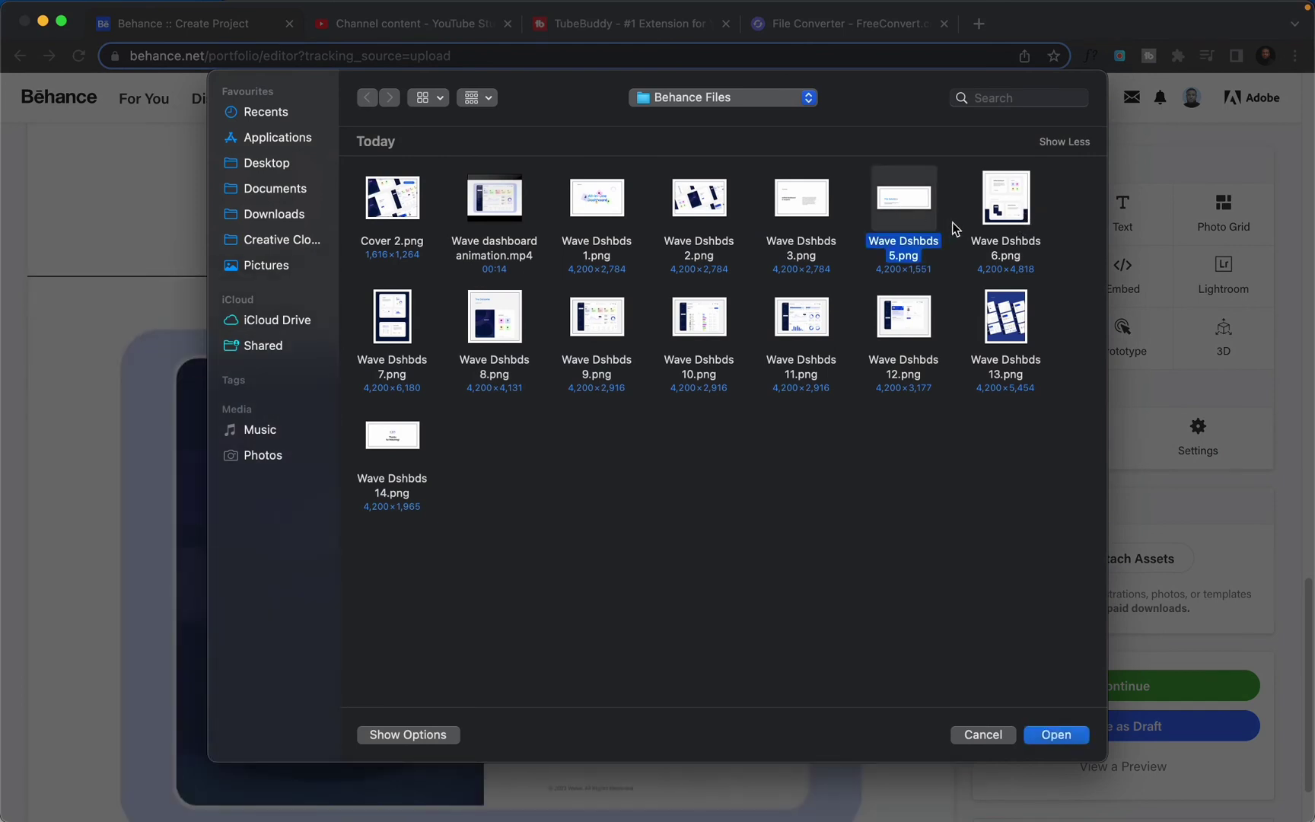
super+click(1024, 215)
super+click(392, 318)
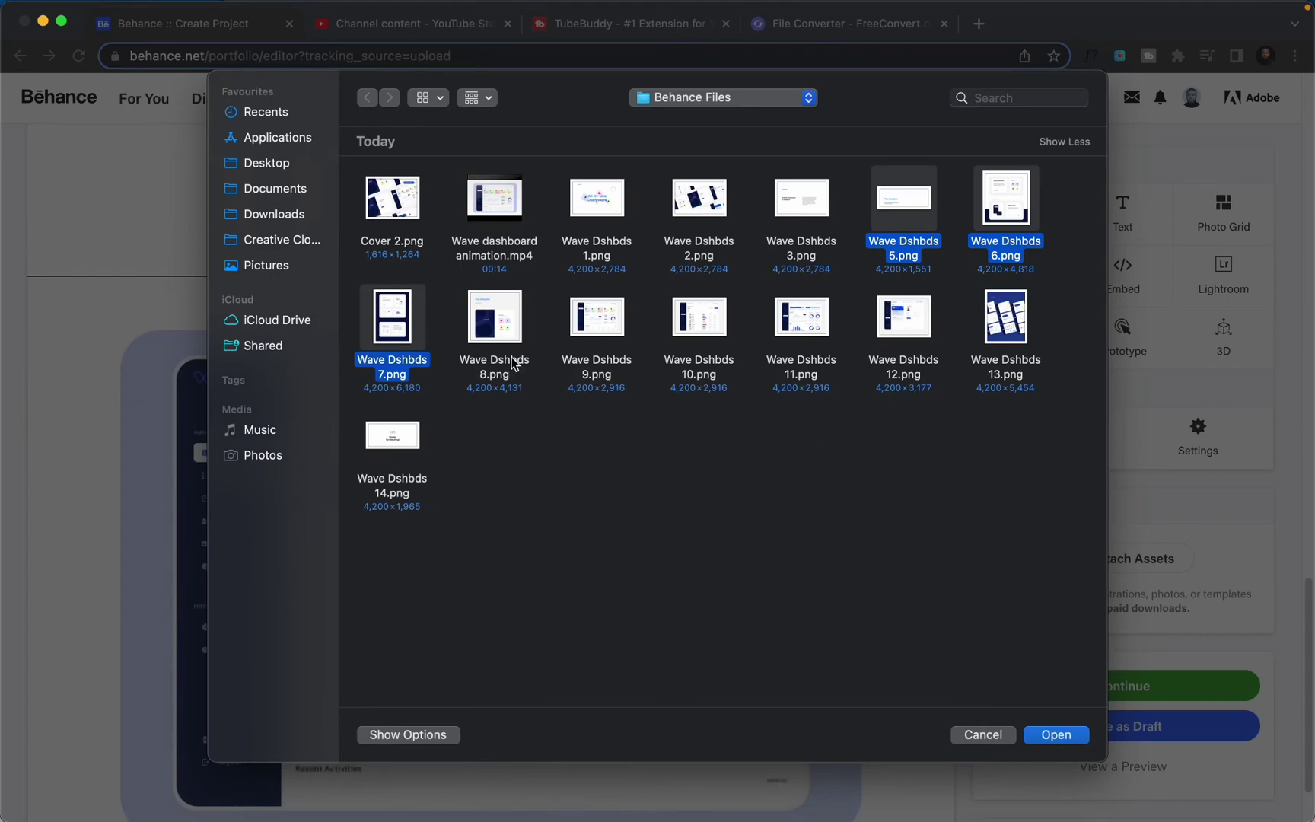
click(1056, 735)
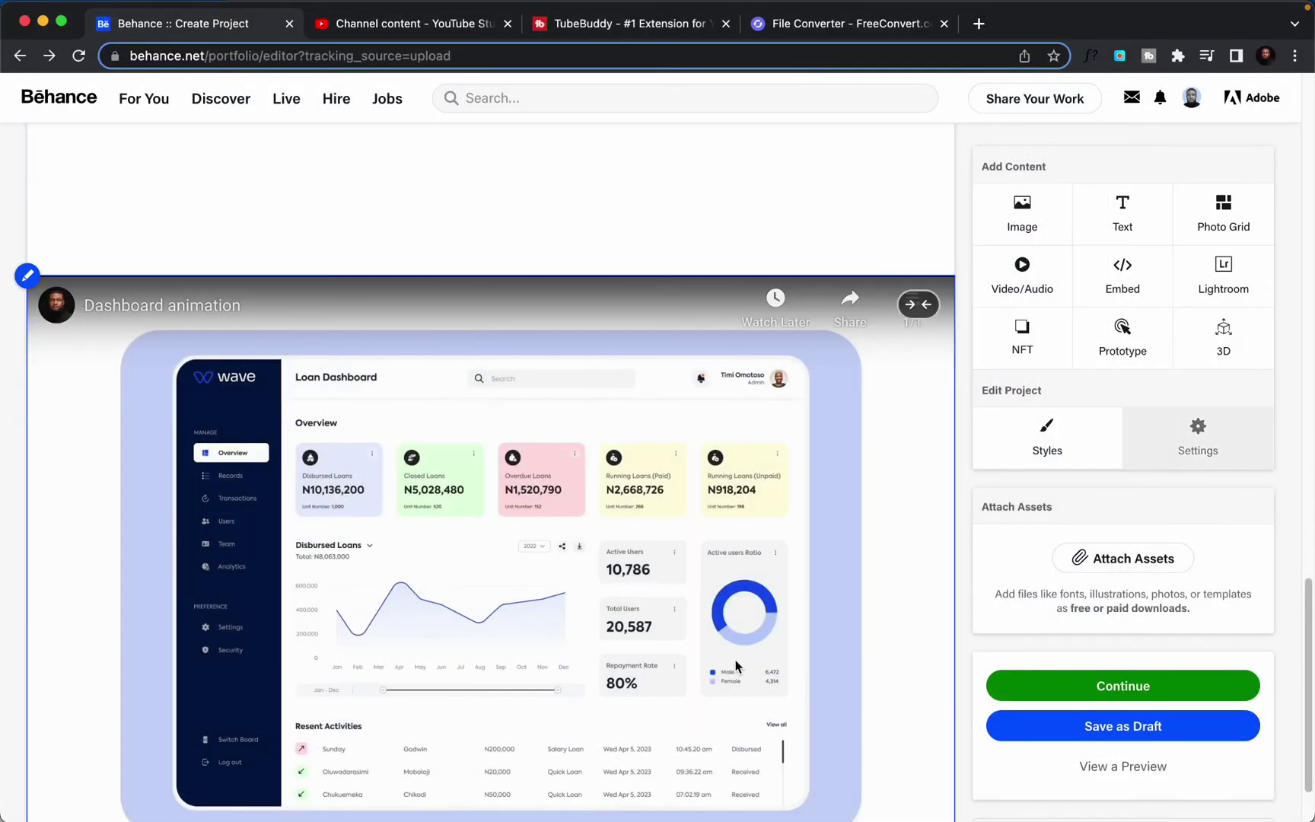
scroll(735, 667, down, 20)
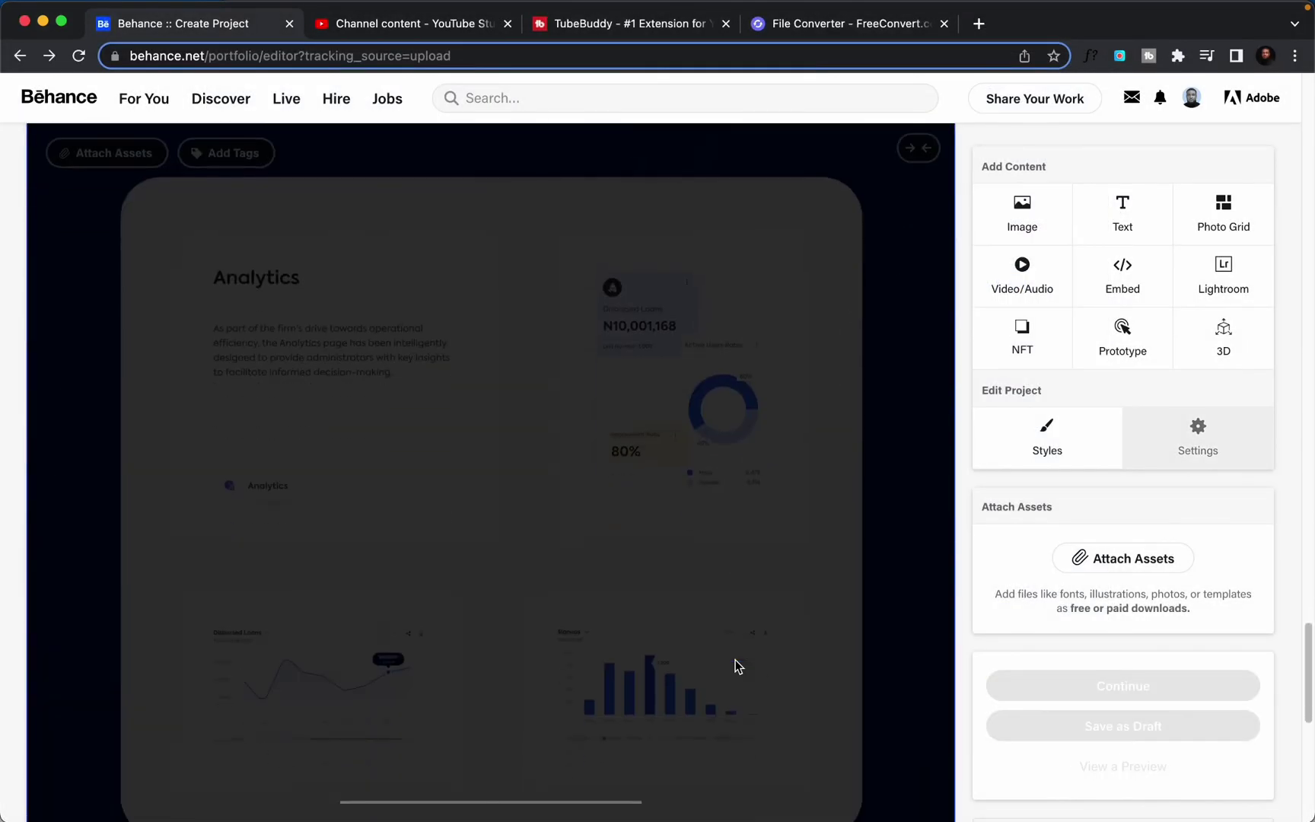
scroll(584, 626, up, 15)
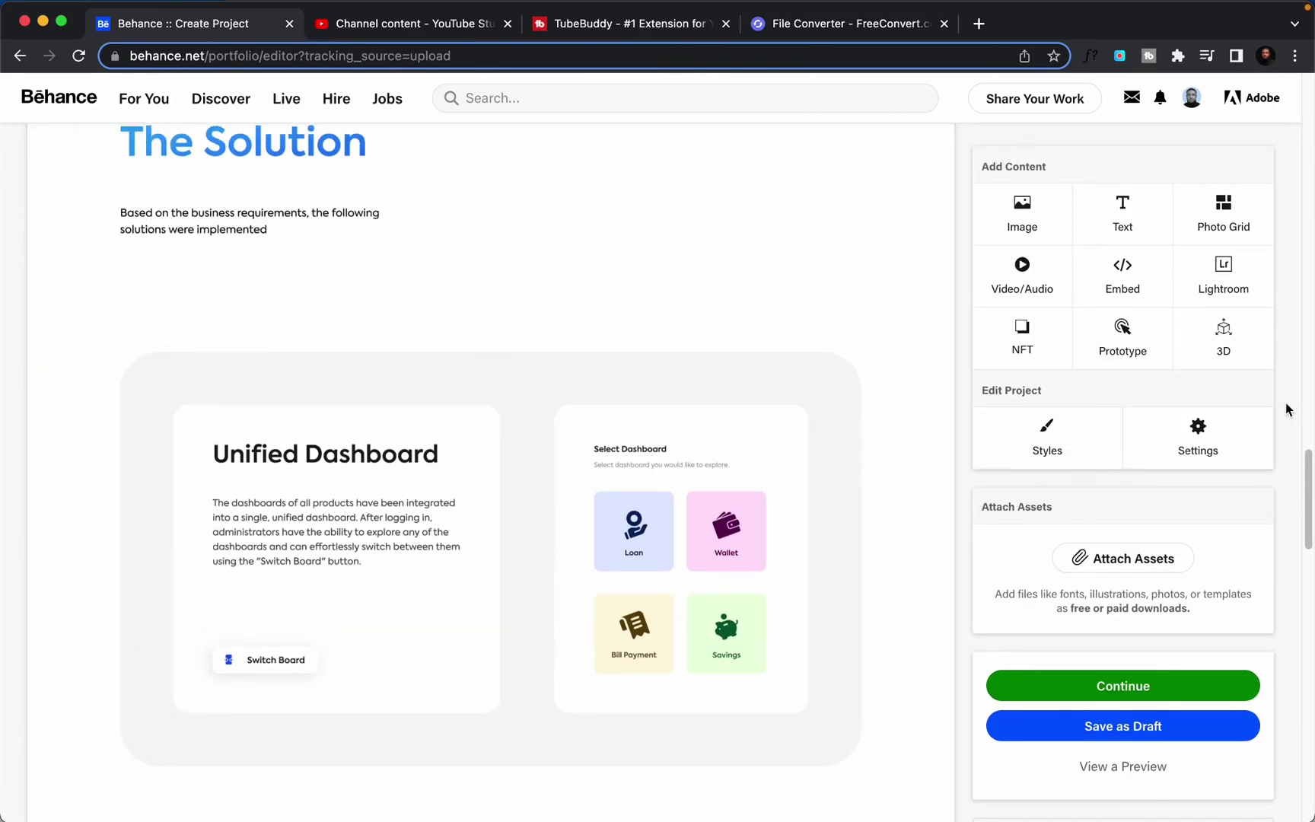
Open project settings and crop Cover 2.png as the project cover.
click(1200, 442)
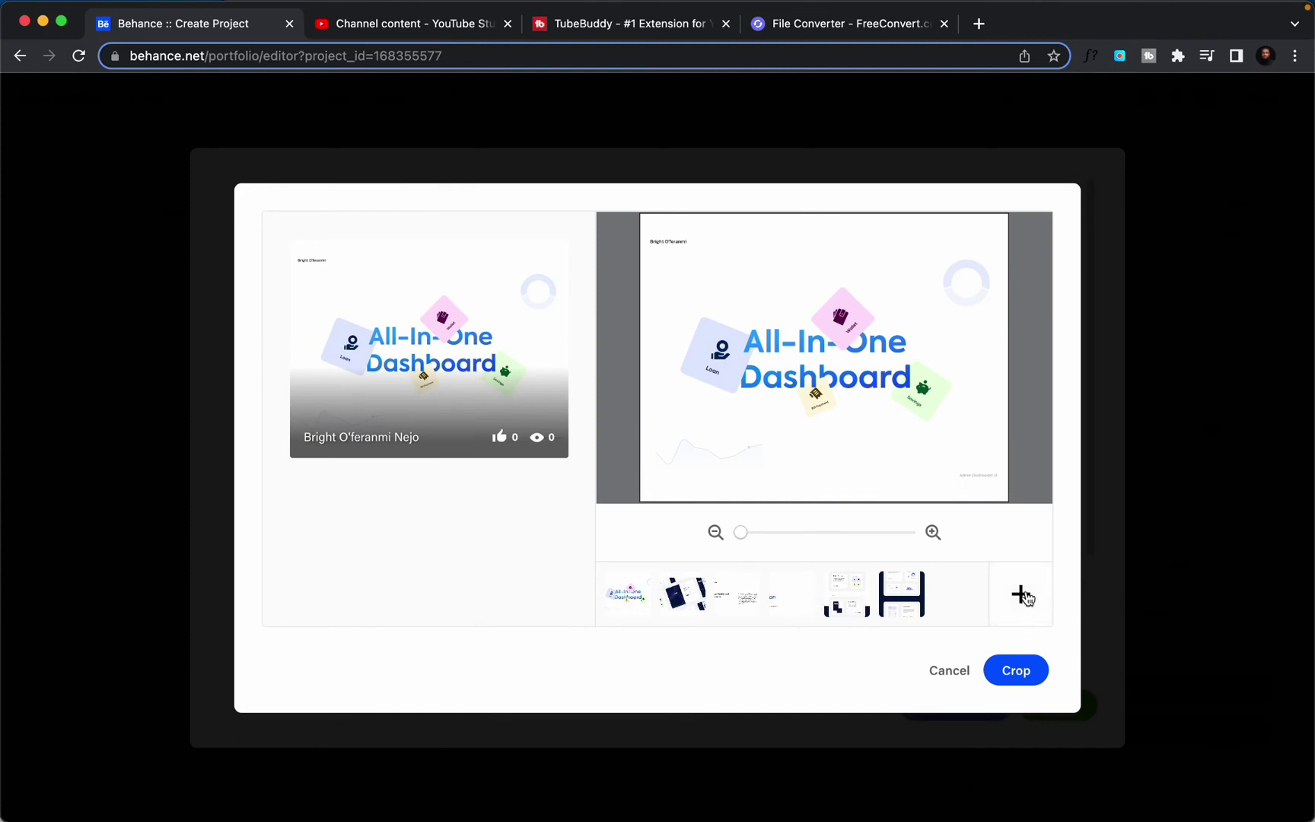
click(1021, 594)
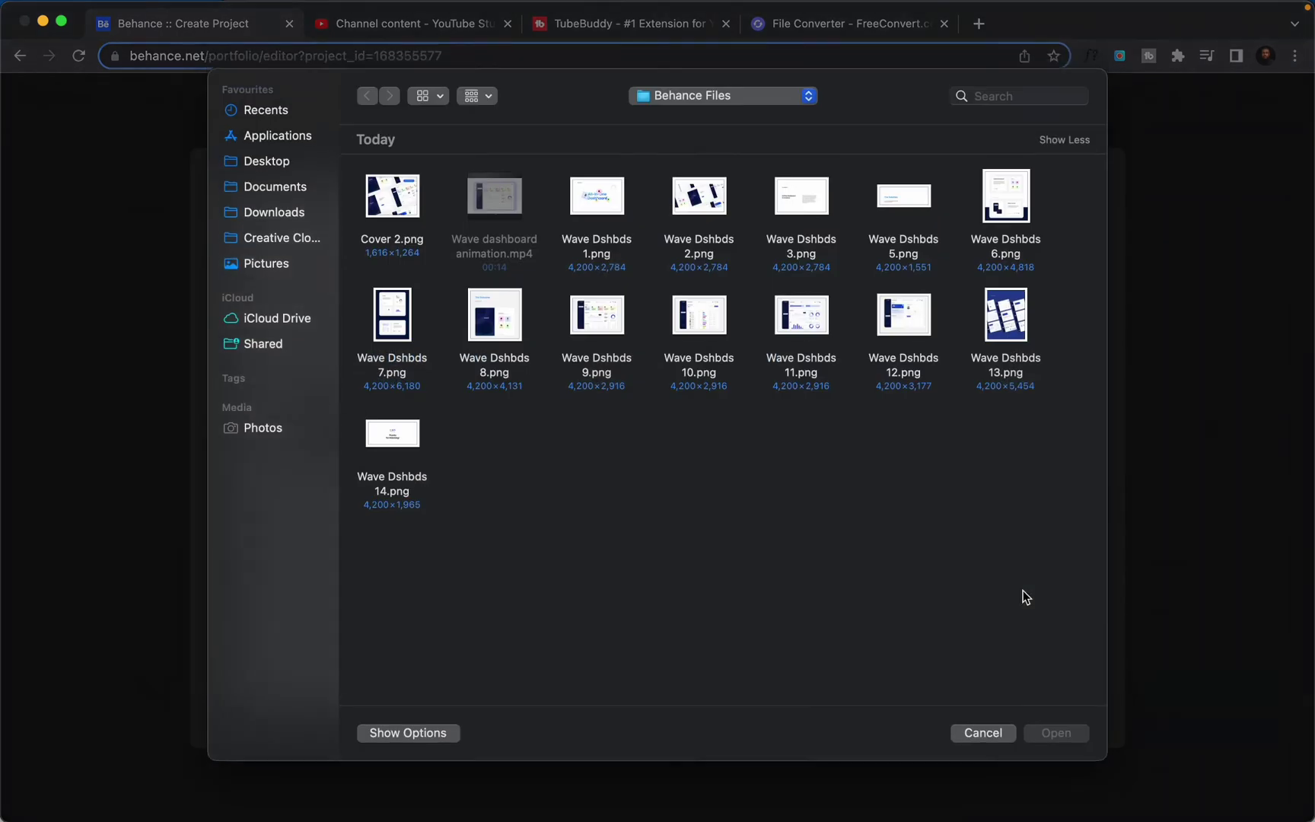
click(403, 203)
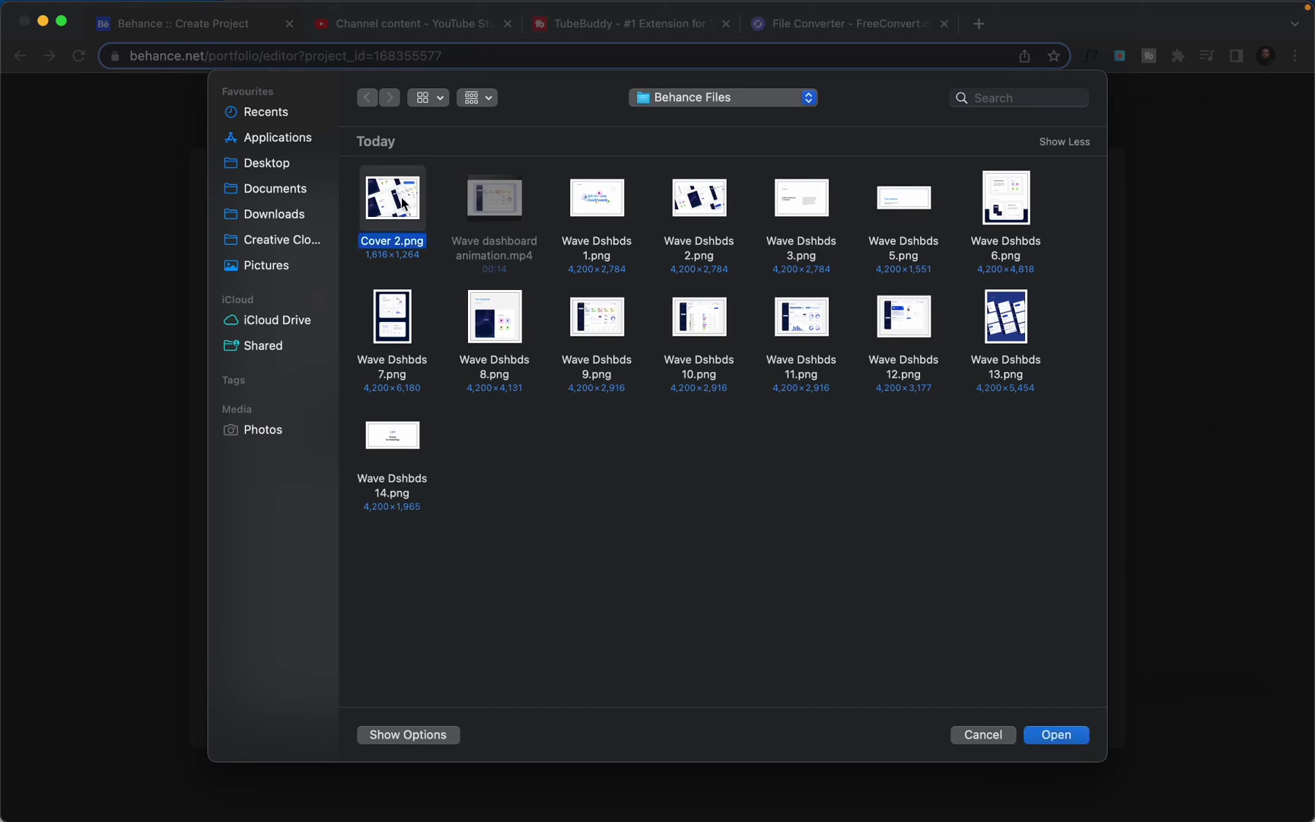
click(1067, 735)
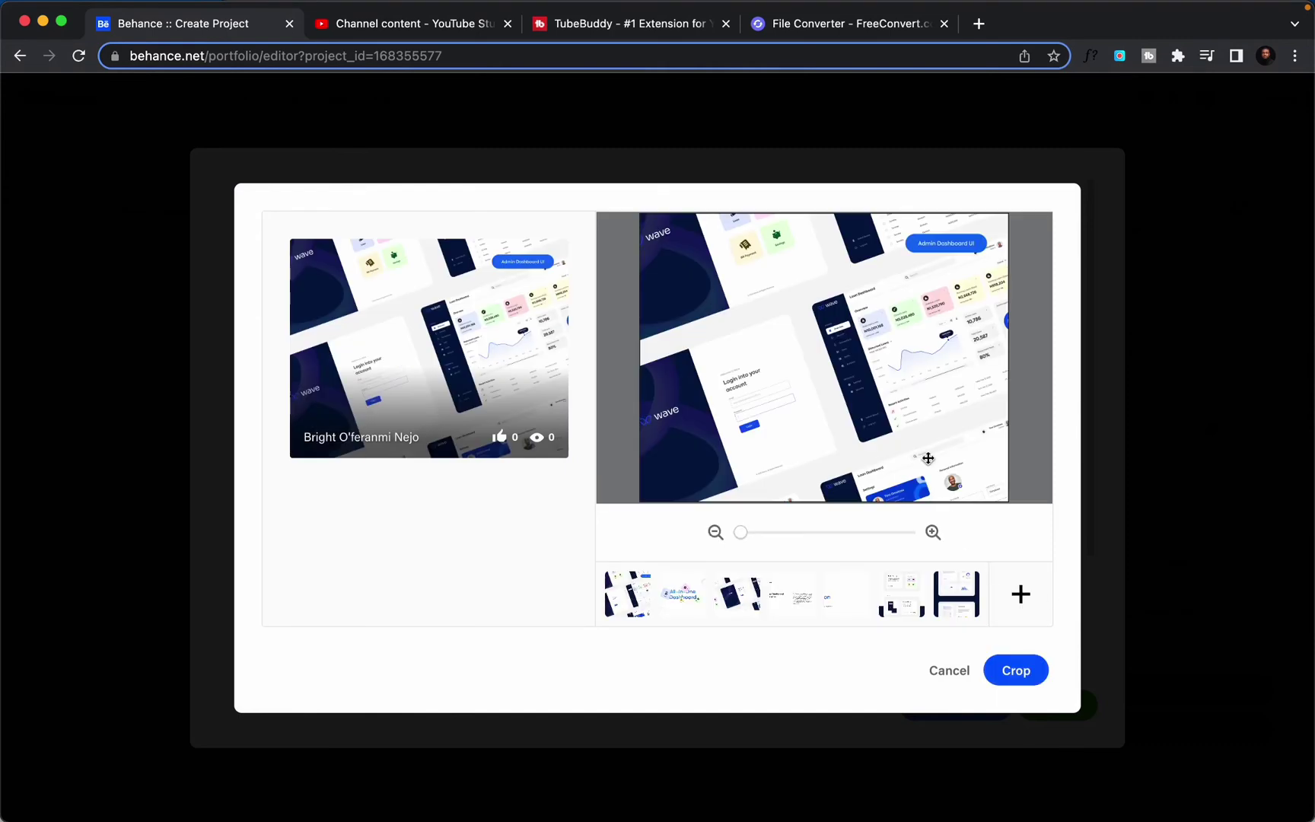
click(1016, 680)
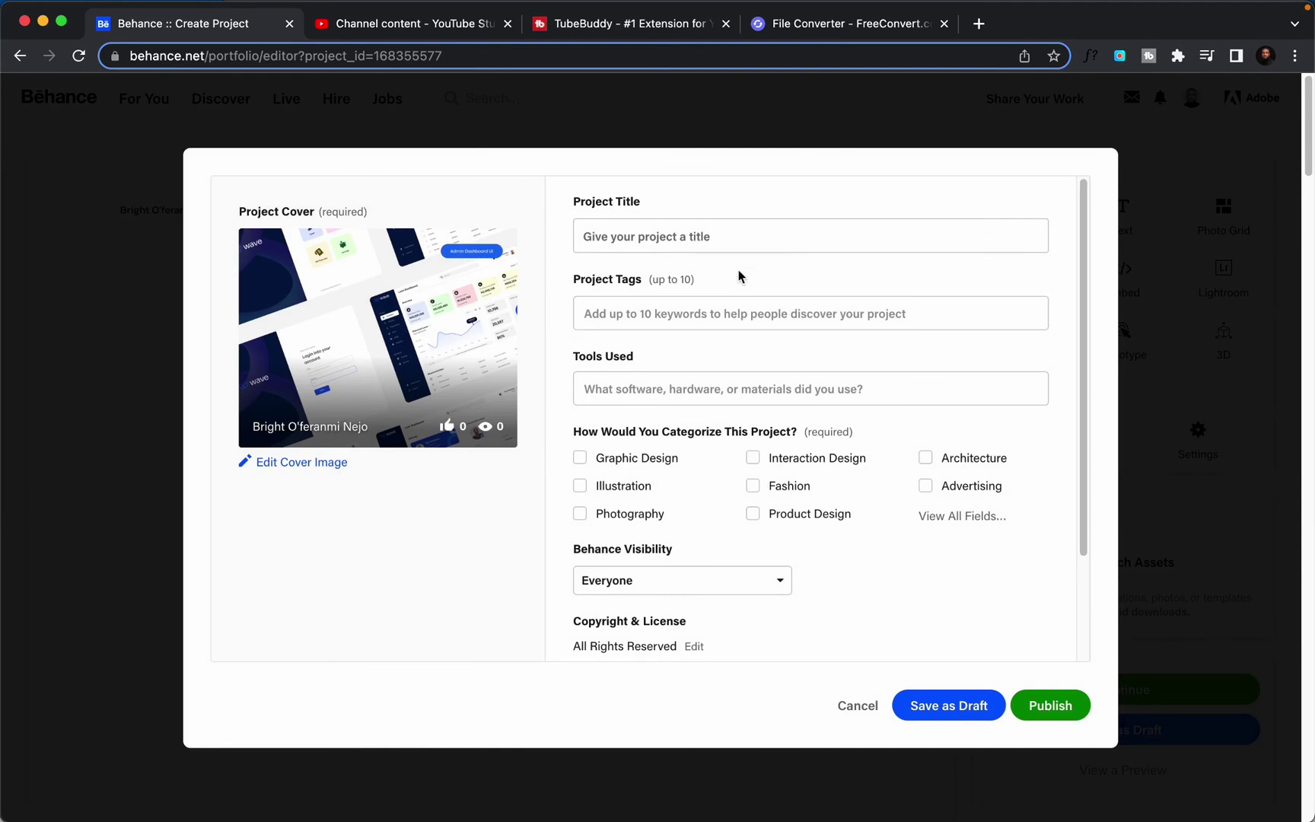
Title the project 'Dashboard Animation' and tag it Figma and Dashboard design.
click(742, 241)
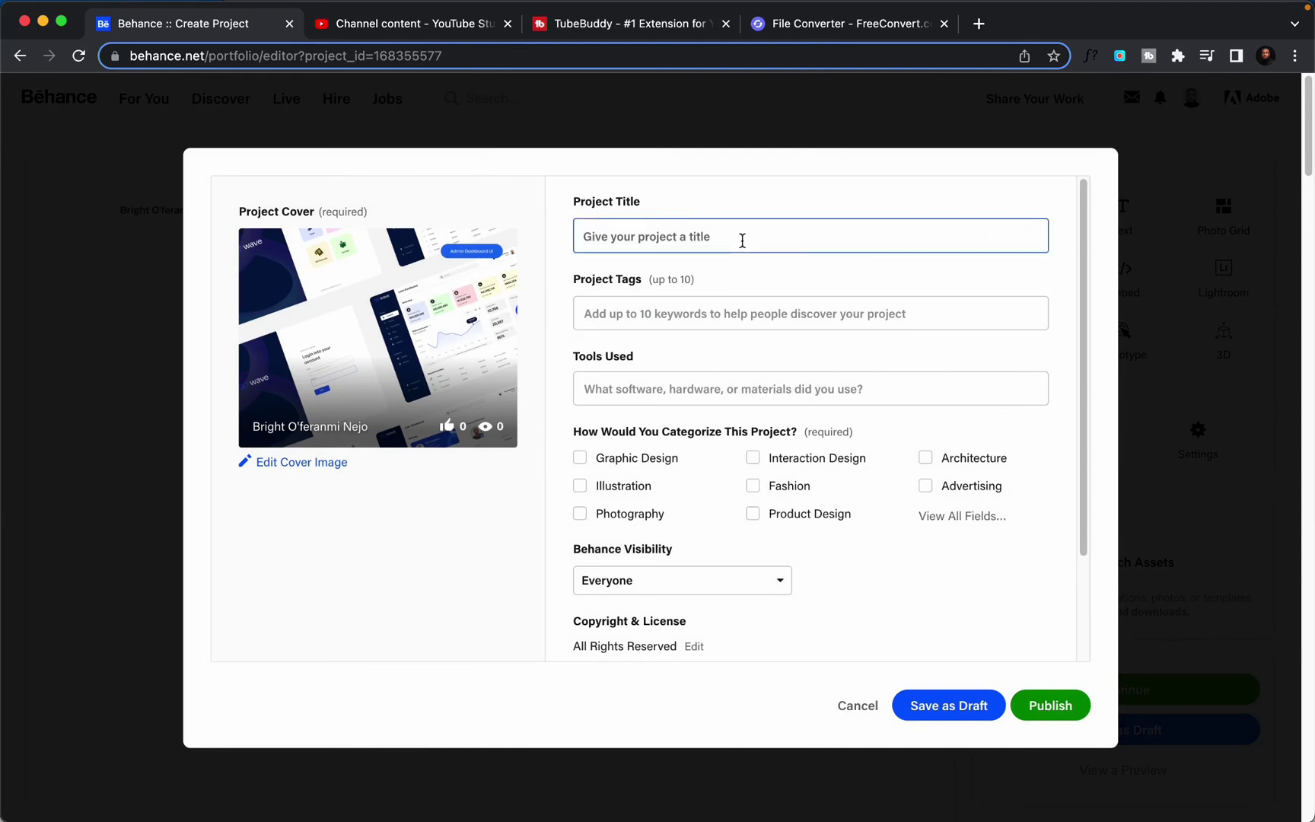
text(Dashboard Animation)
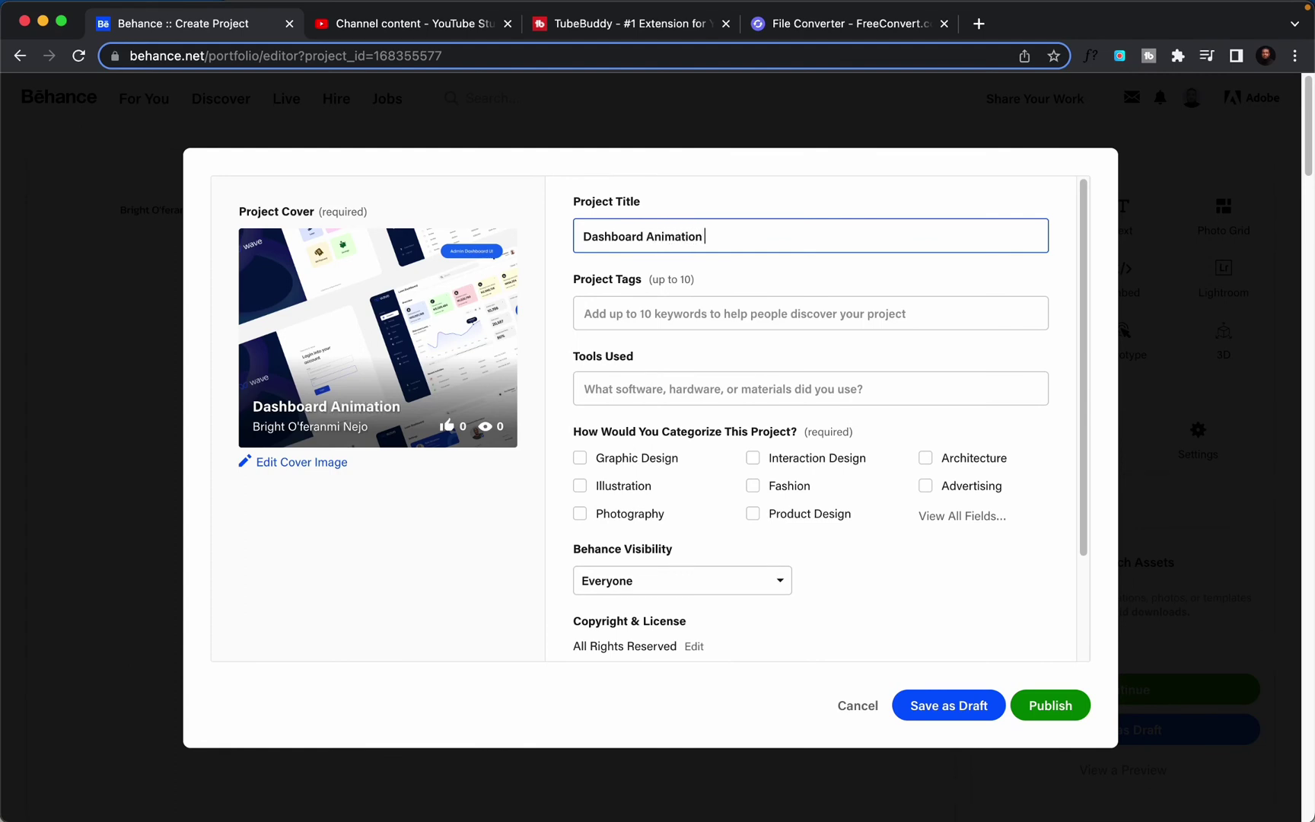
click(674, 313)
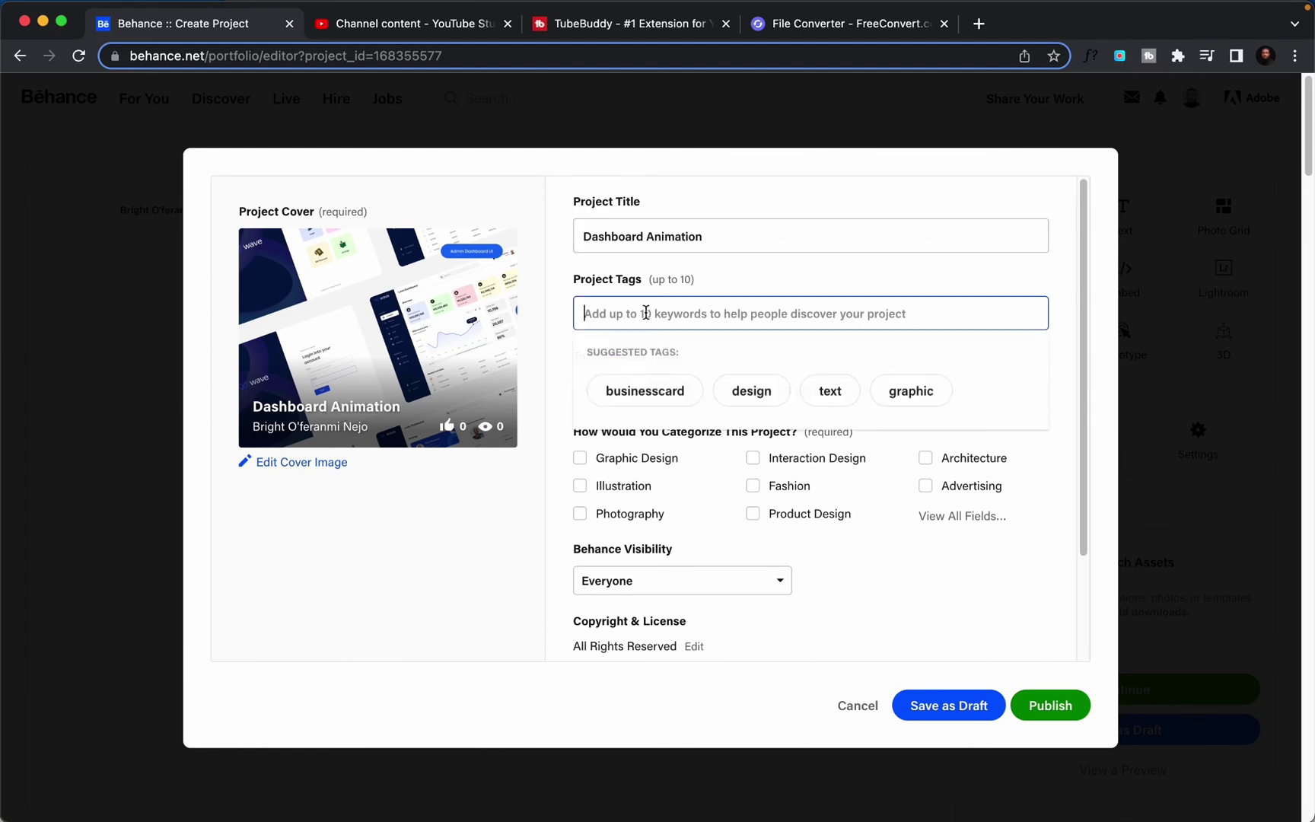
text(Figma)
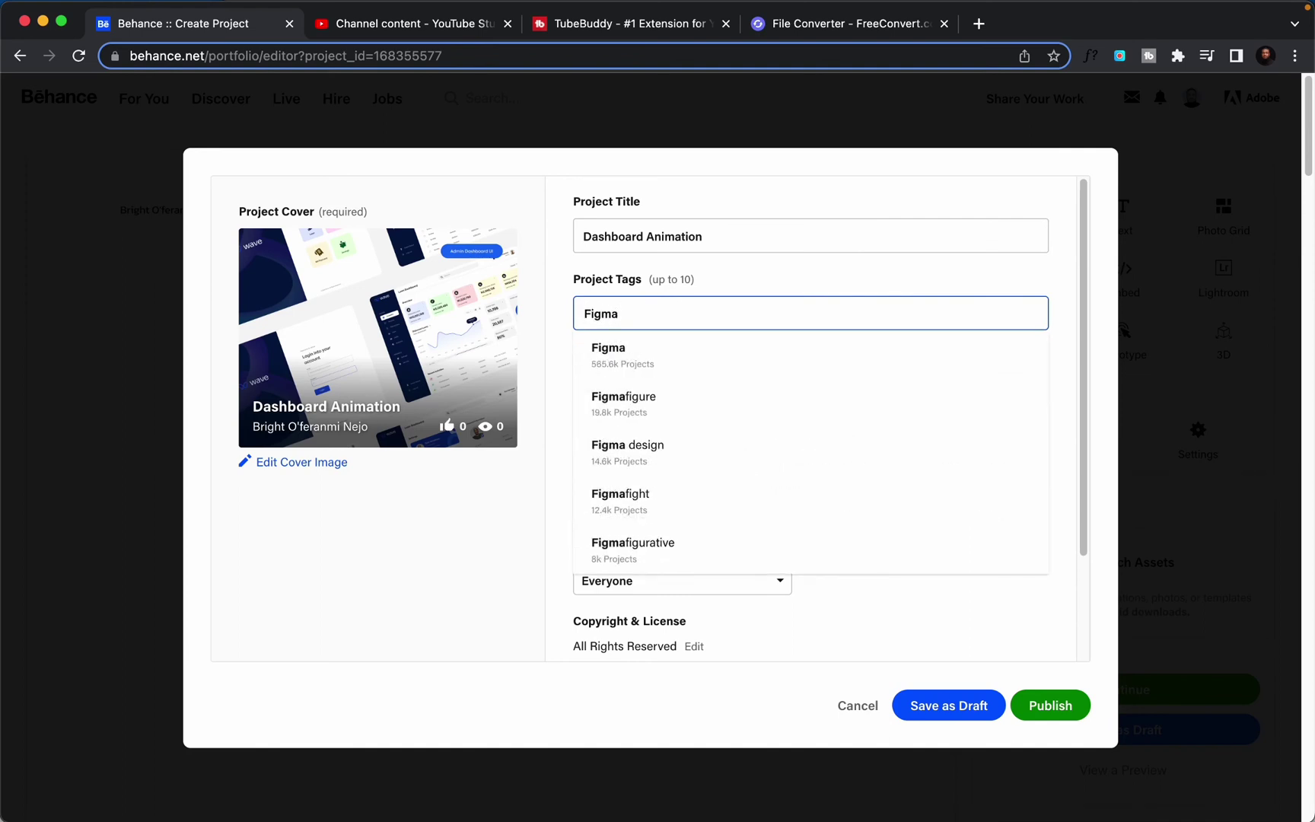
click(735, 349)
text(D)
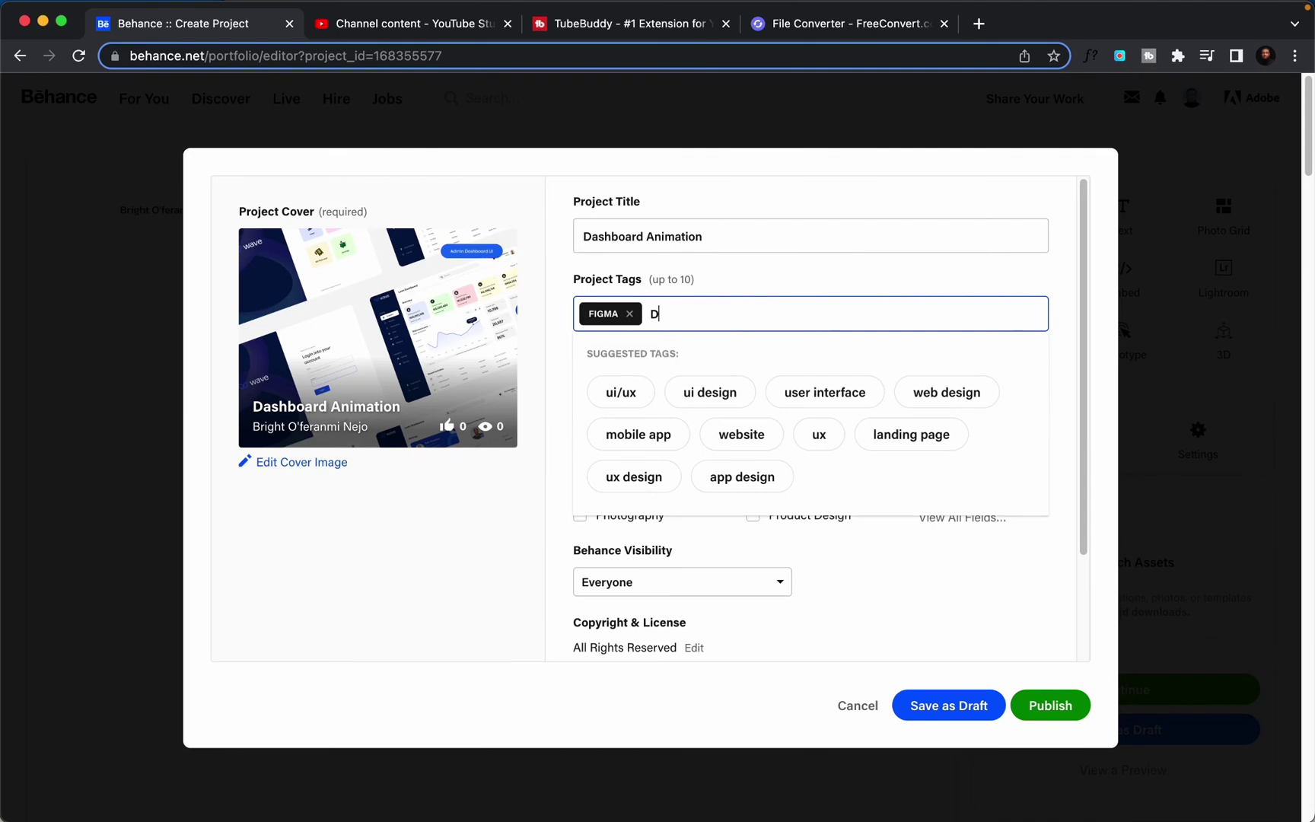
text(ashboa)
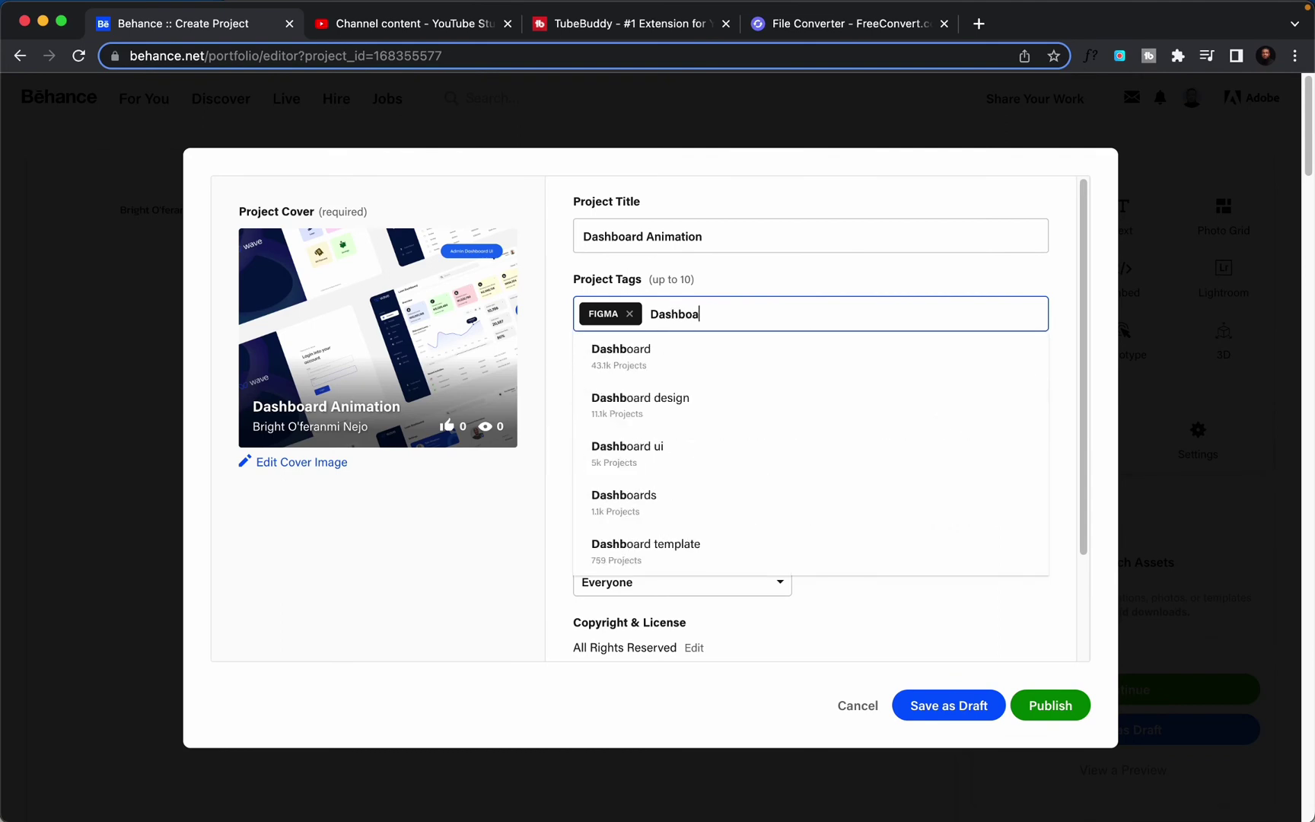
text(r)
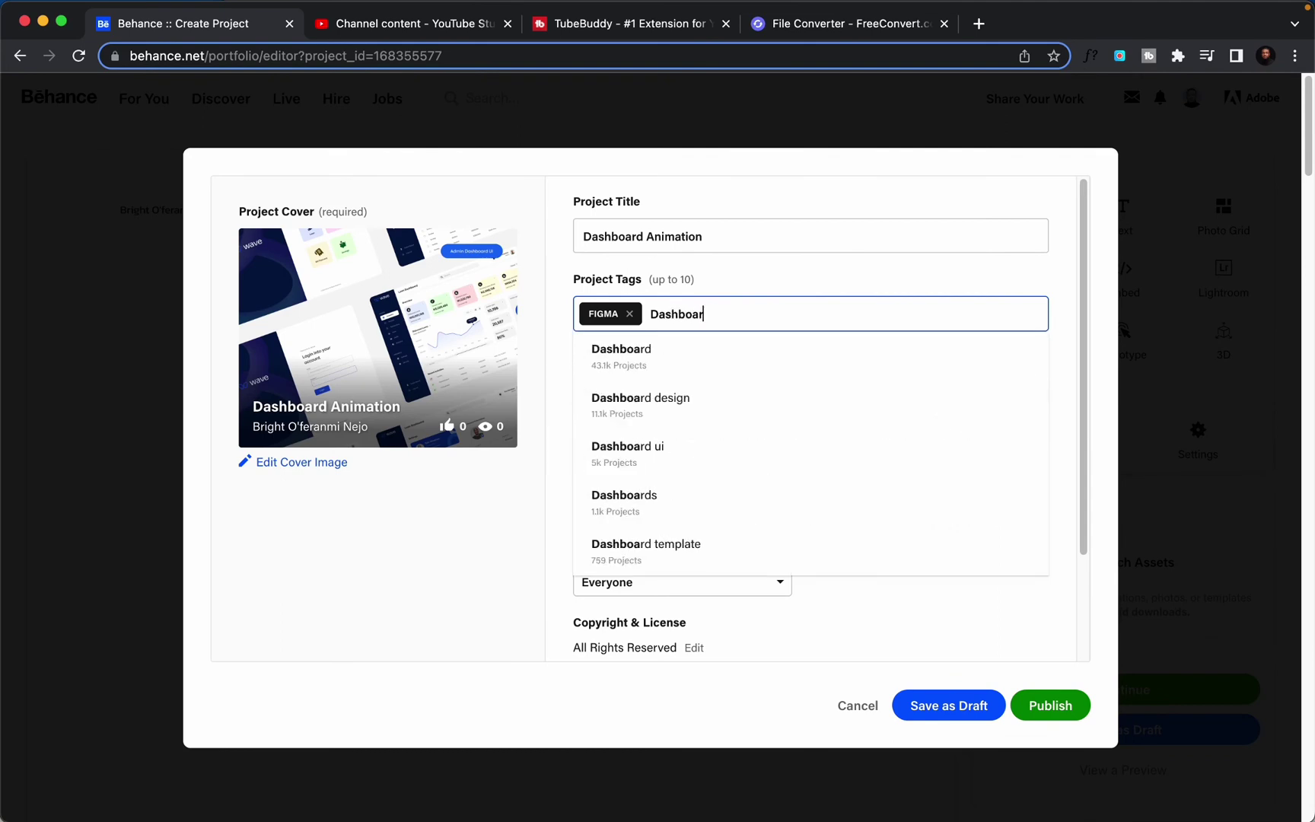
click(703, 395)
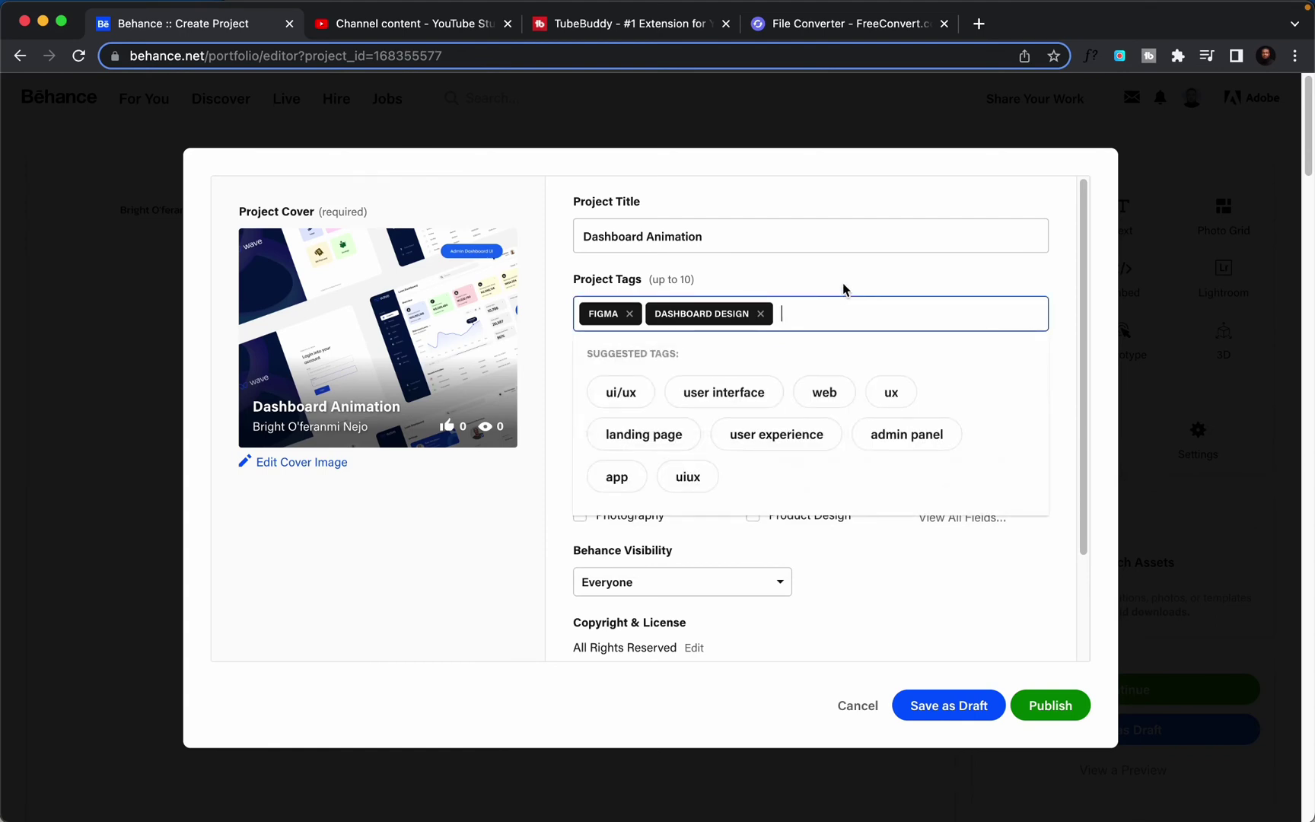
Add Figma under Tools Used.
scroll(843, 349, down, 1)
click(975, 258)
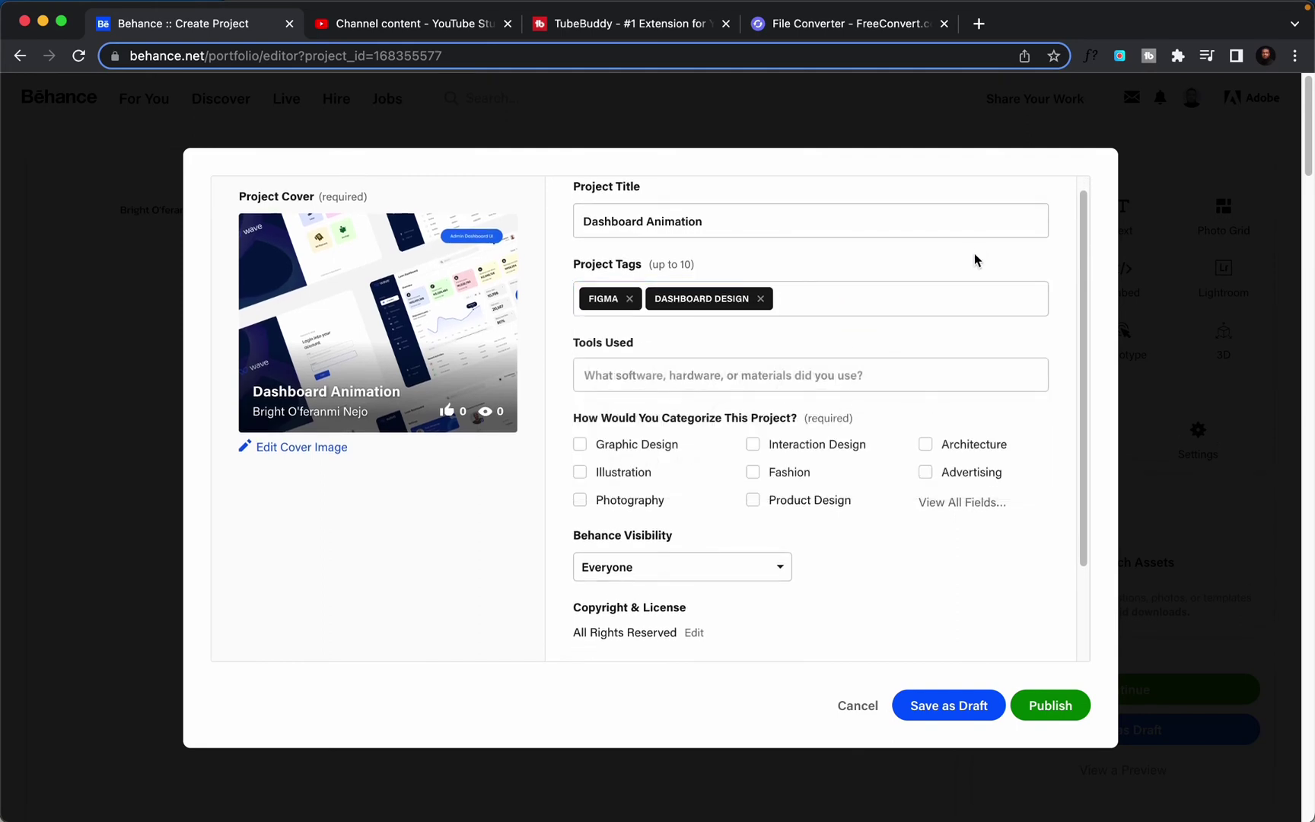
click(620, 371)
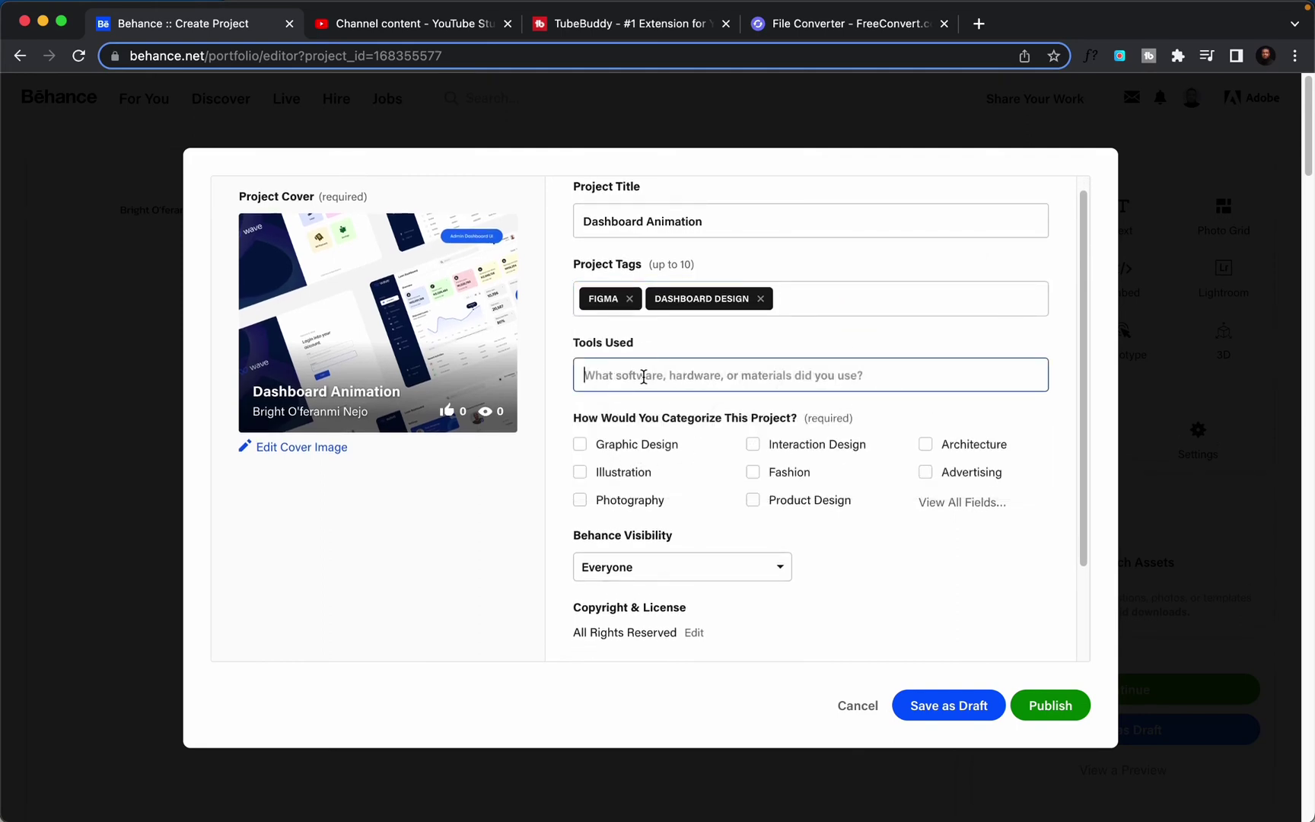
text(Figam)
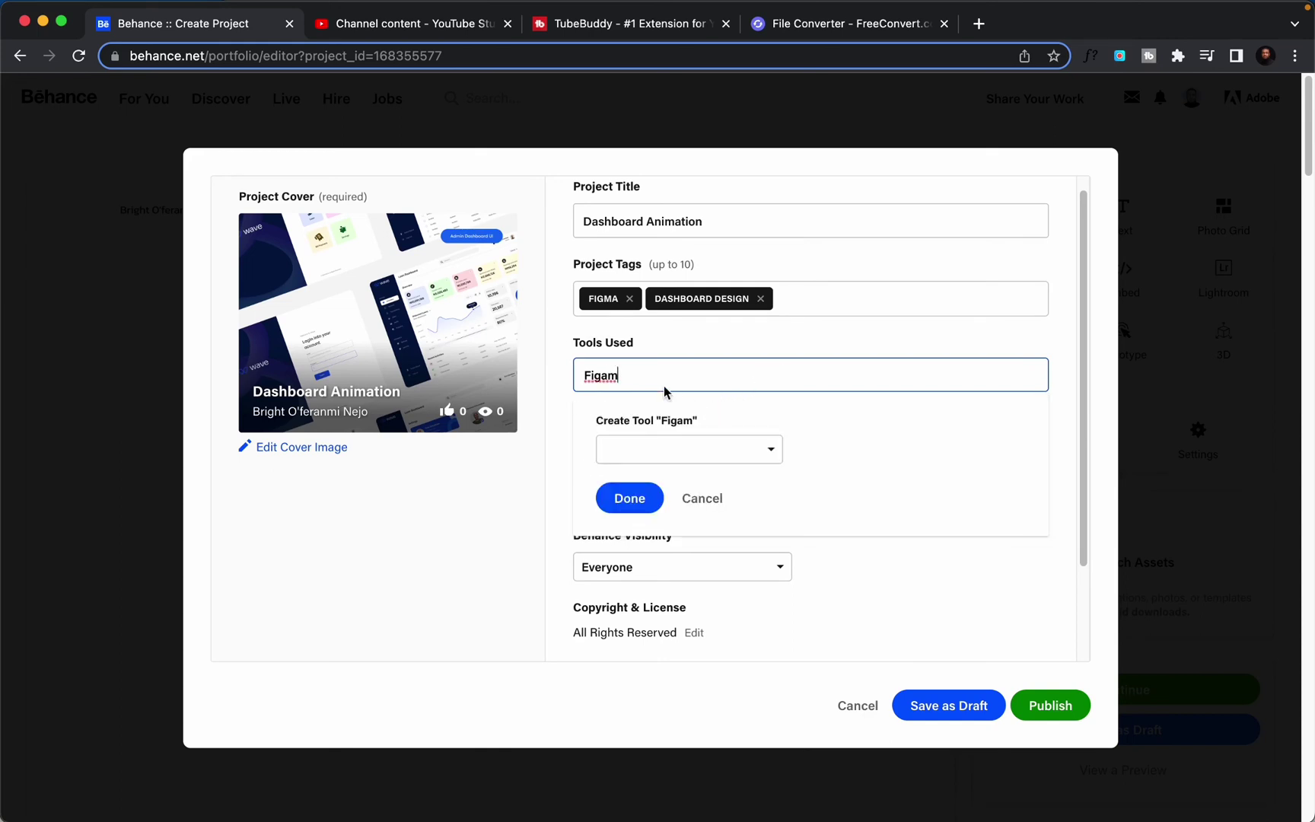
key(BackSpace)
key(BackSpace)
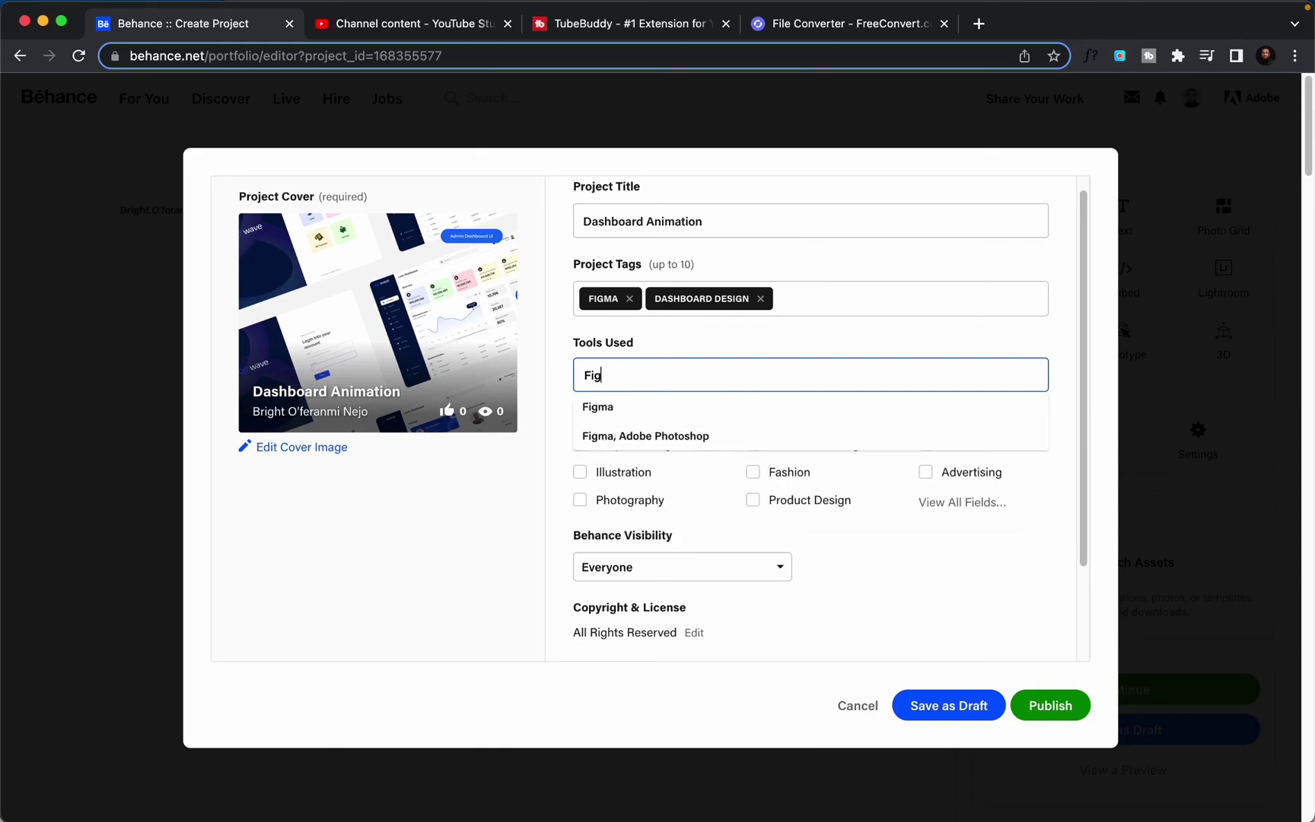
text(ma)
click(661, 406)
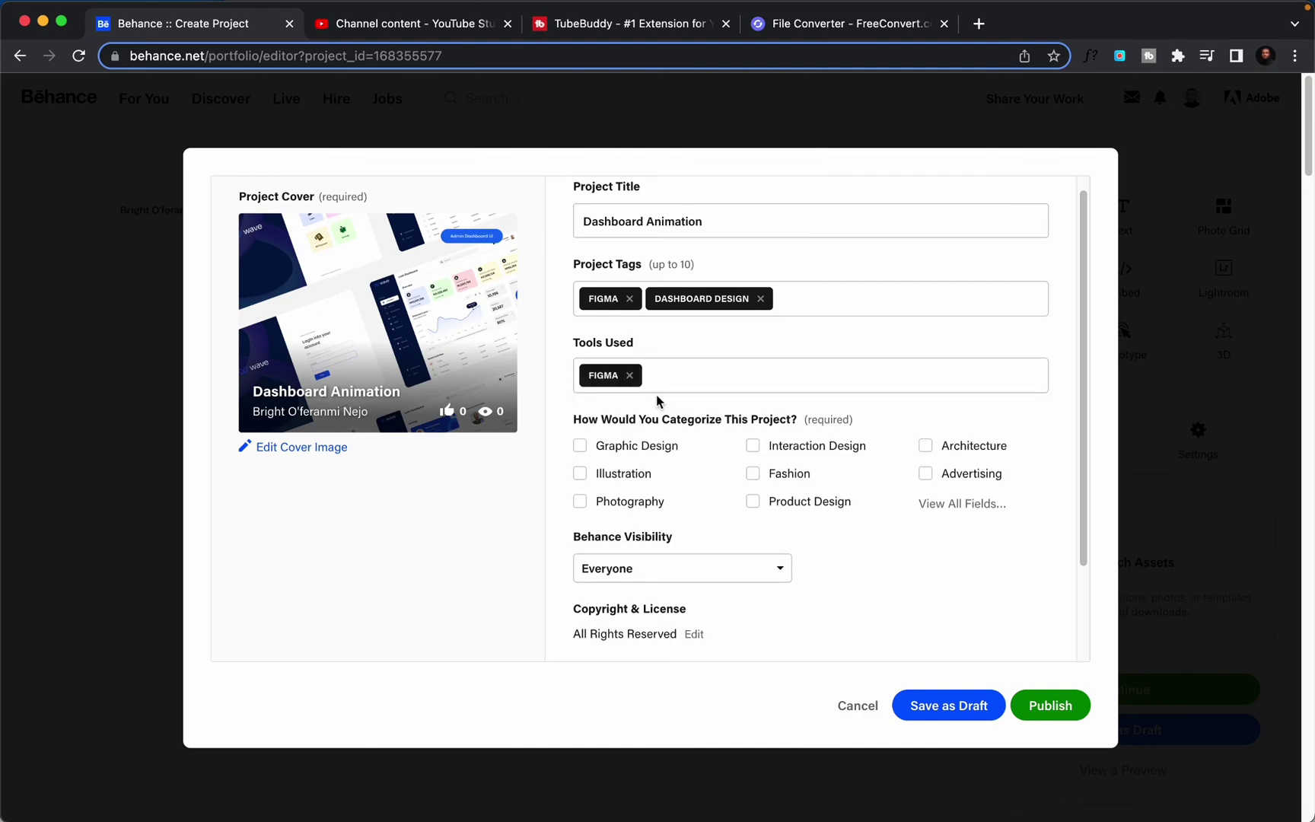
Choose Interaction Design as the creative field and publish the project.
click(984, 510)
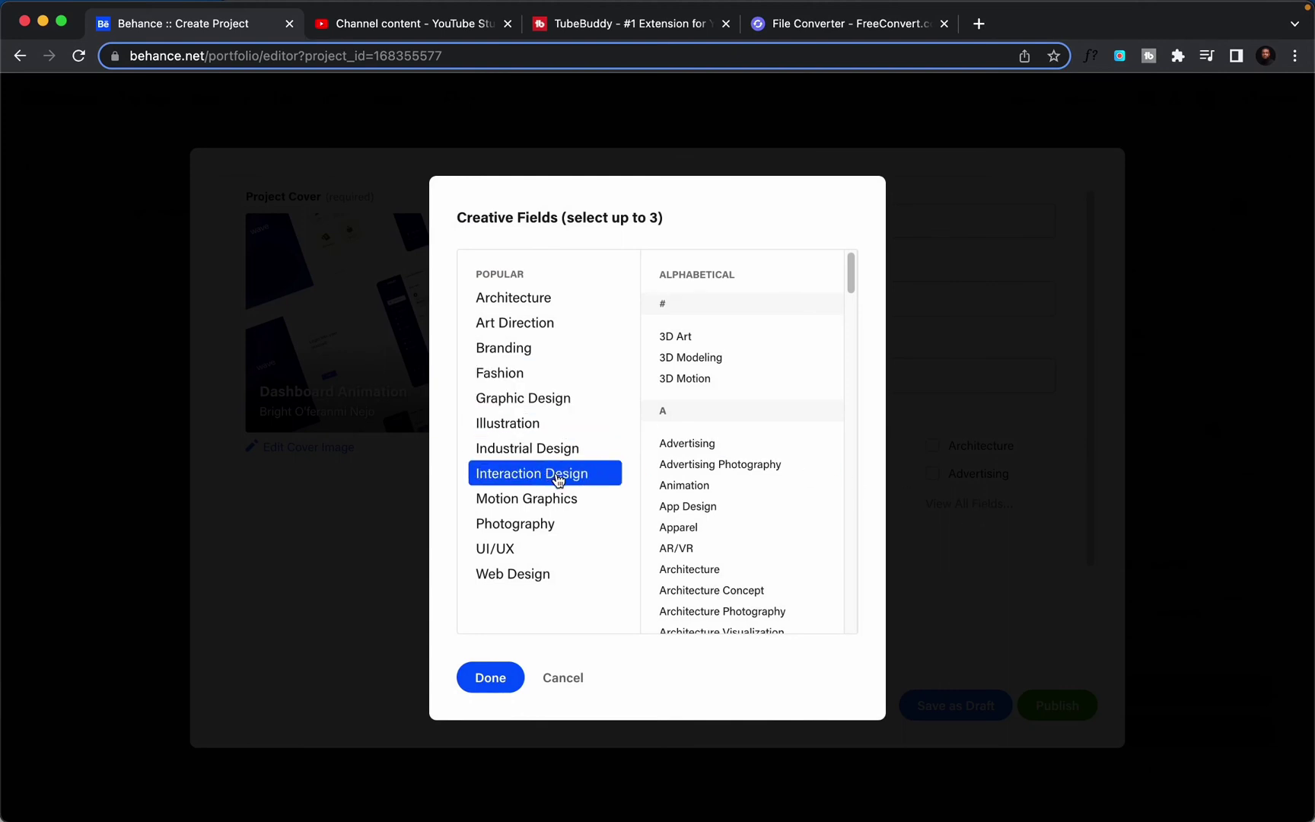
click(558, 478)
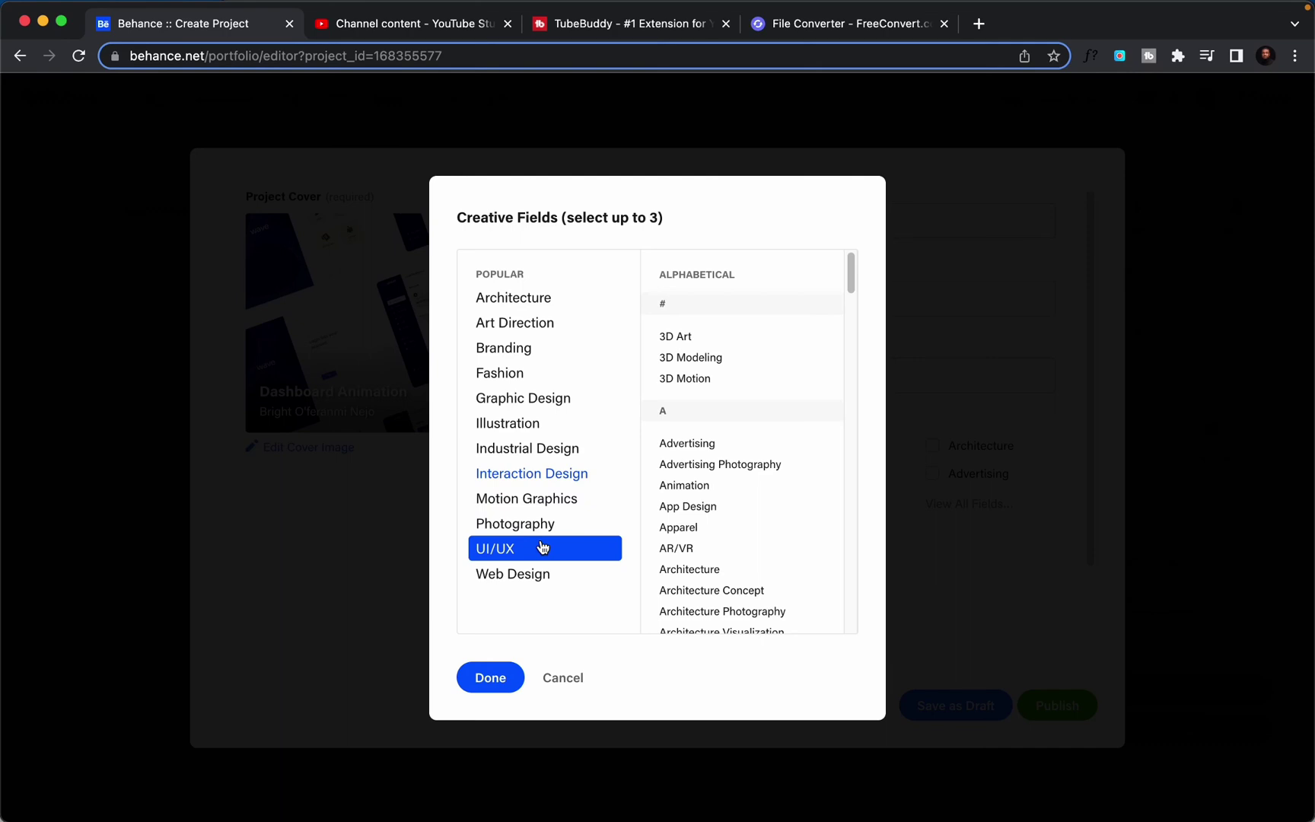
click(500, 678)
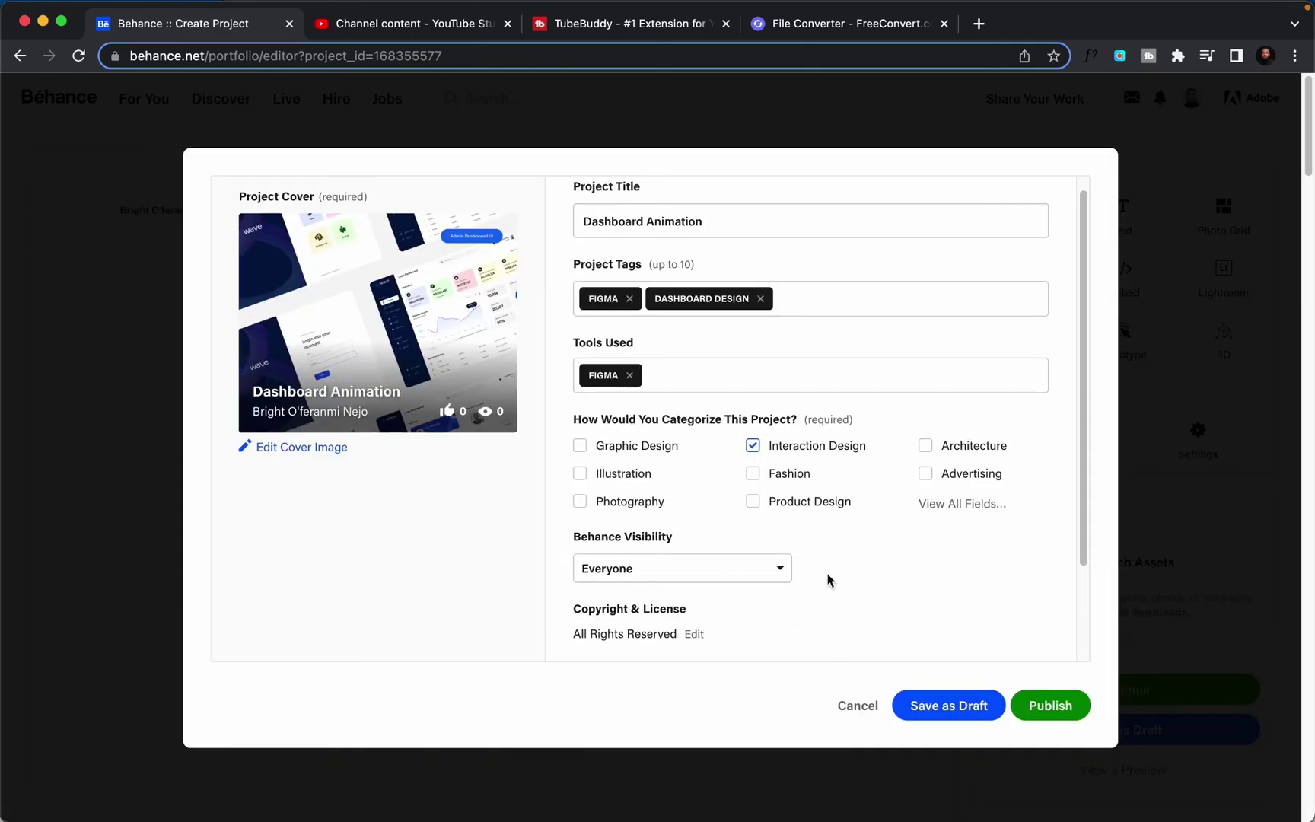
scroll(853, 563, down, 3)
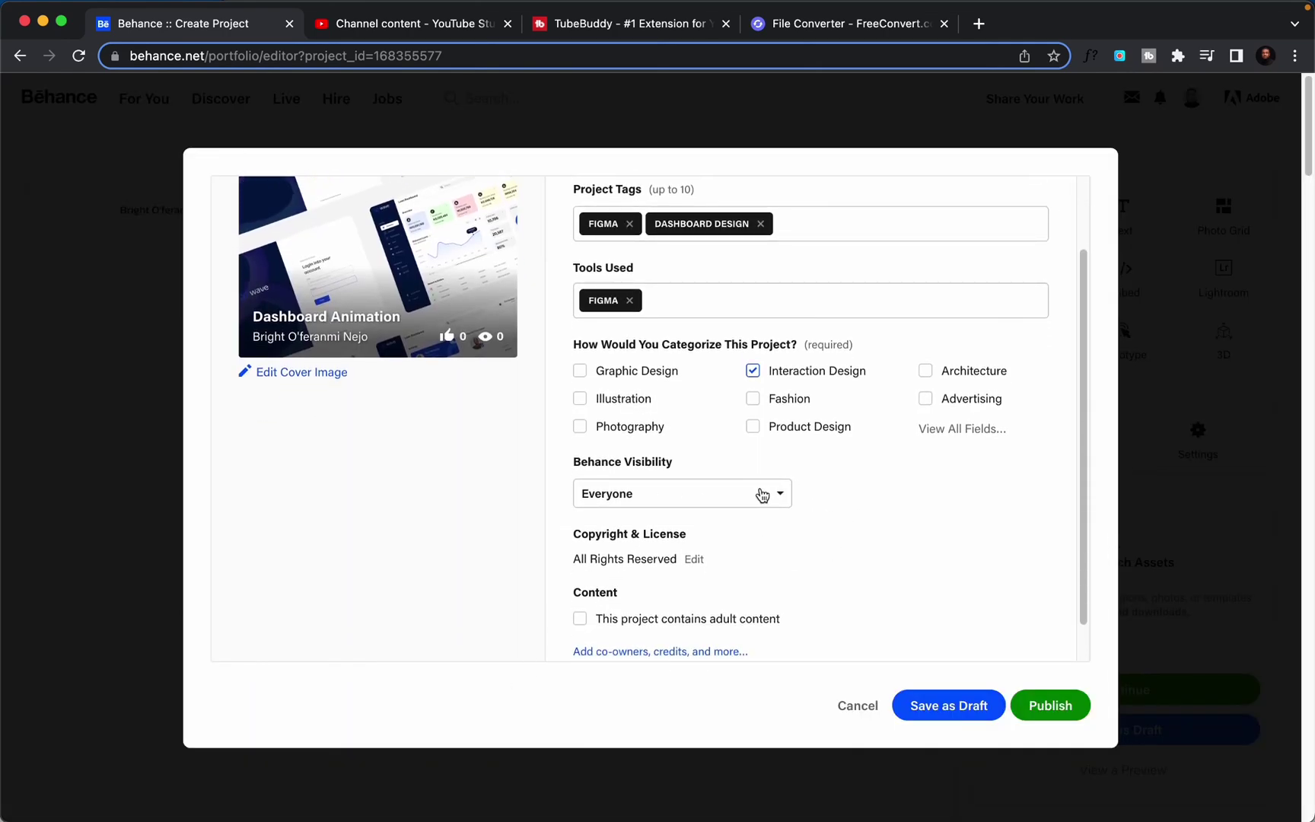
scroll(712, 484, down, 2)
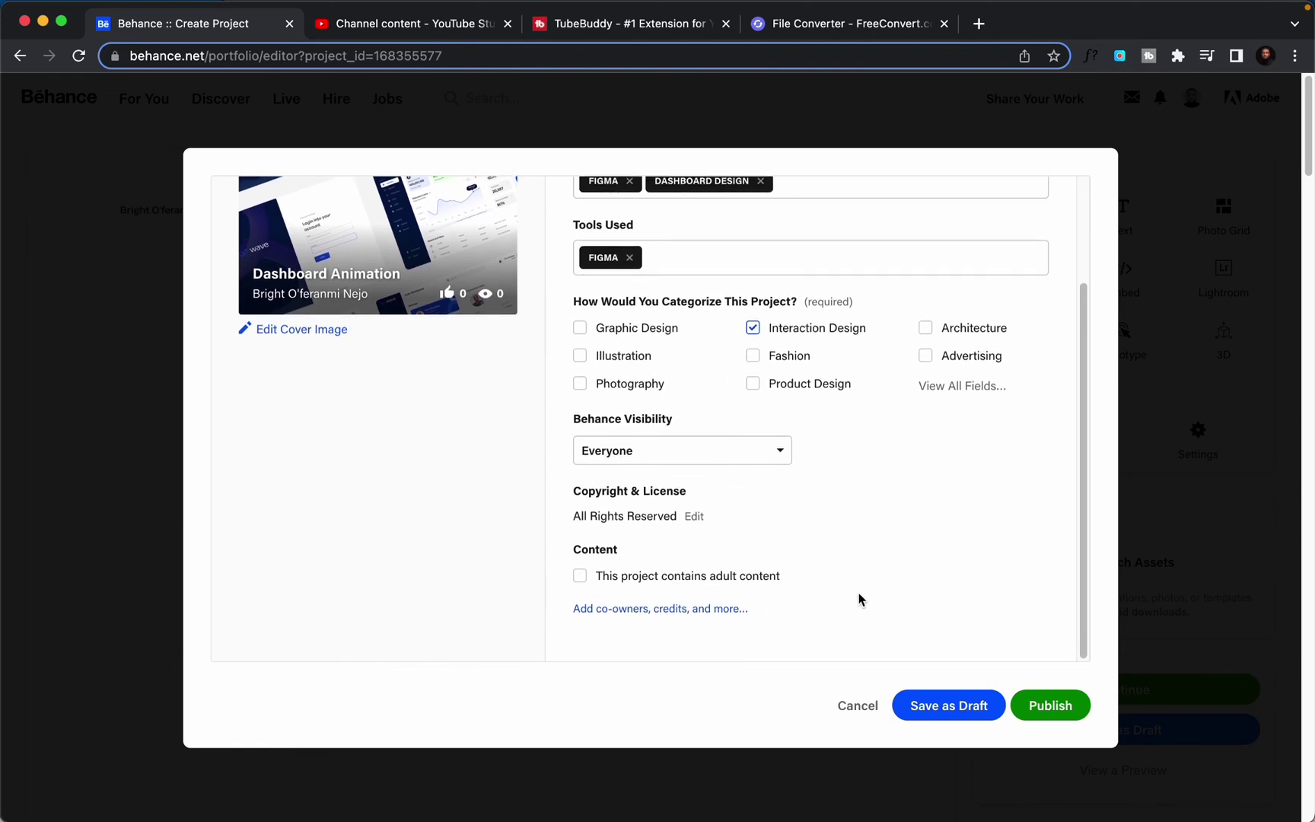
scroll(873, 580, down, 1)
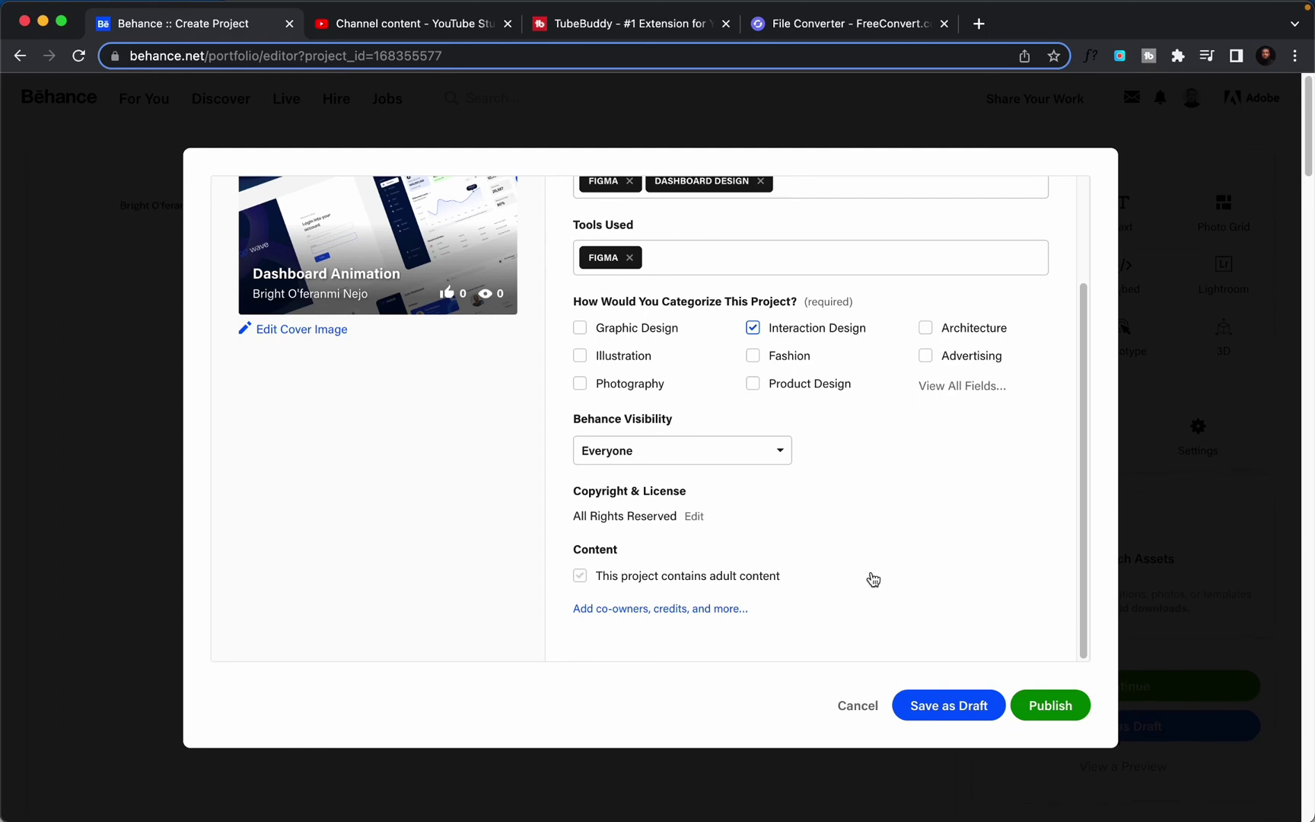
click(1058, 708)
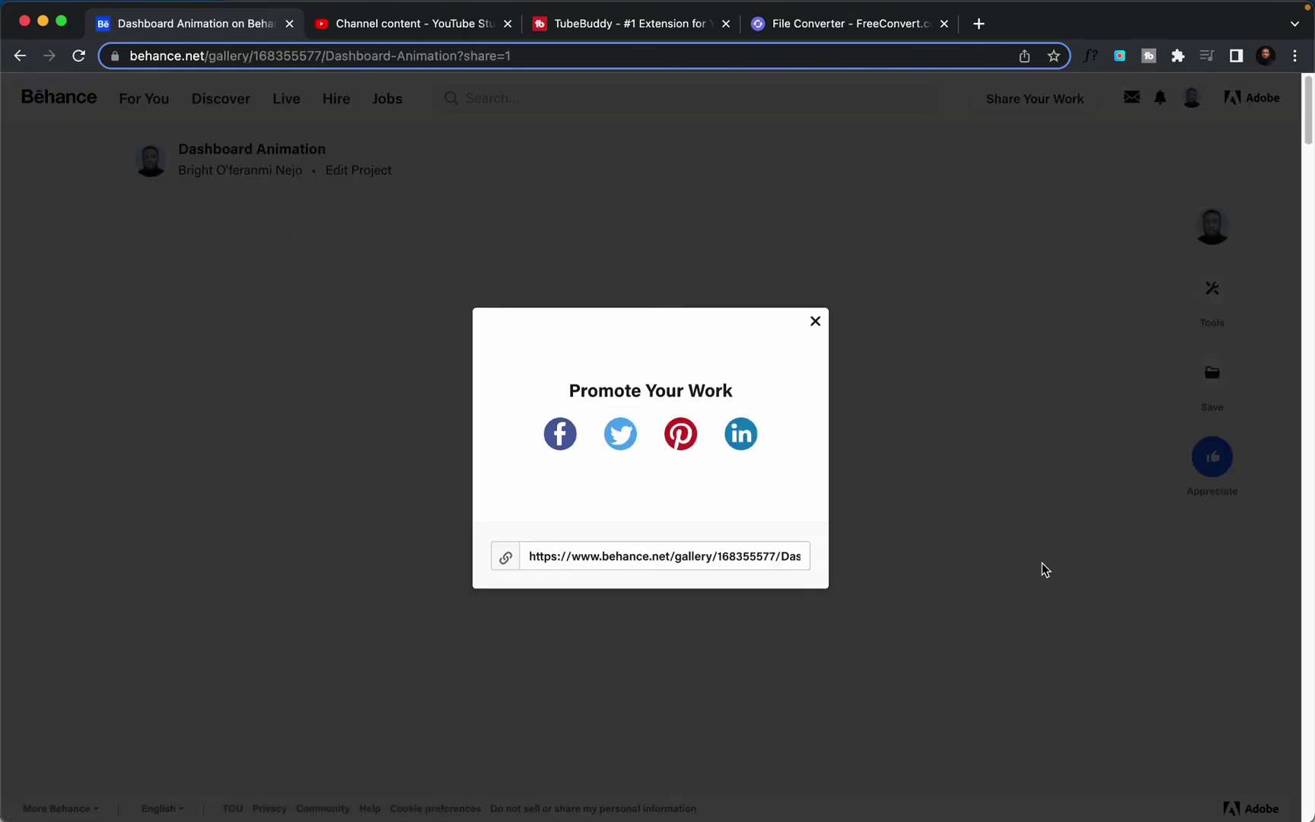
Dismiss the Promote Your Work prompt, play the embedded dashboard video, then switch to FreeConvert.
click(815, 322)
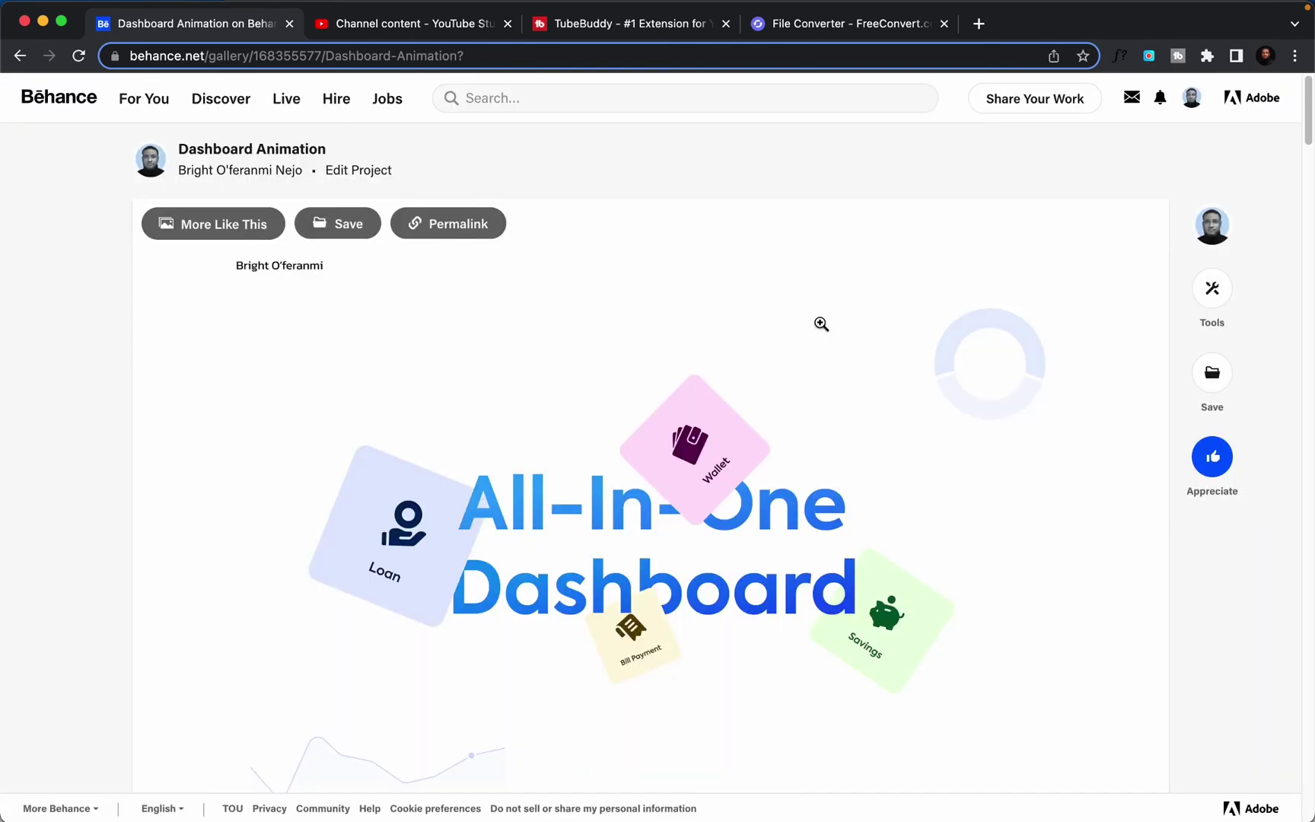
scroll(871, 315, down, 5)
scroll(875, 316, down, 10)
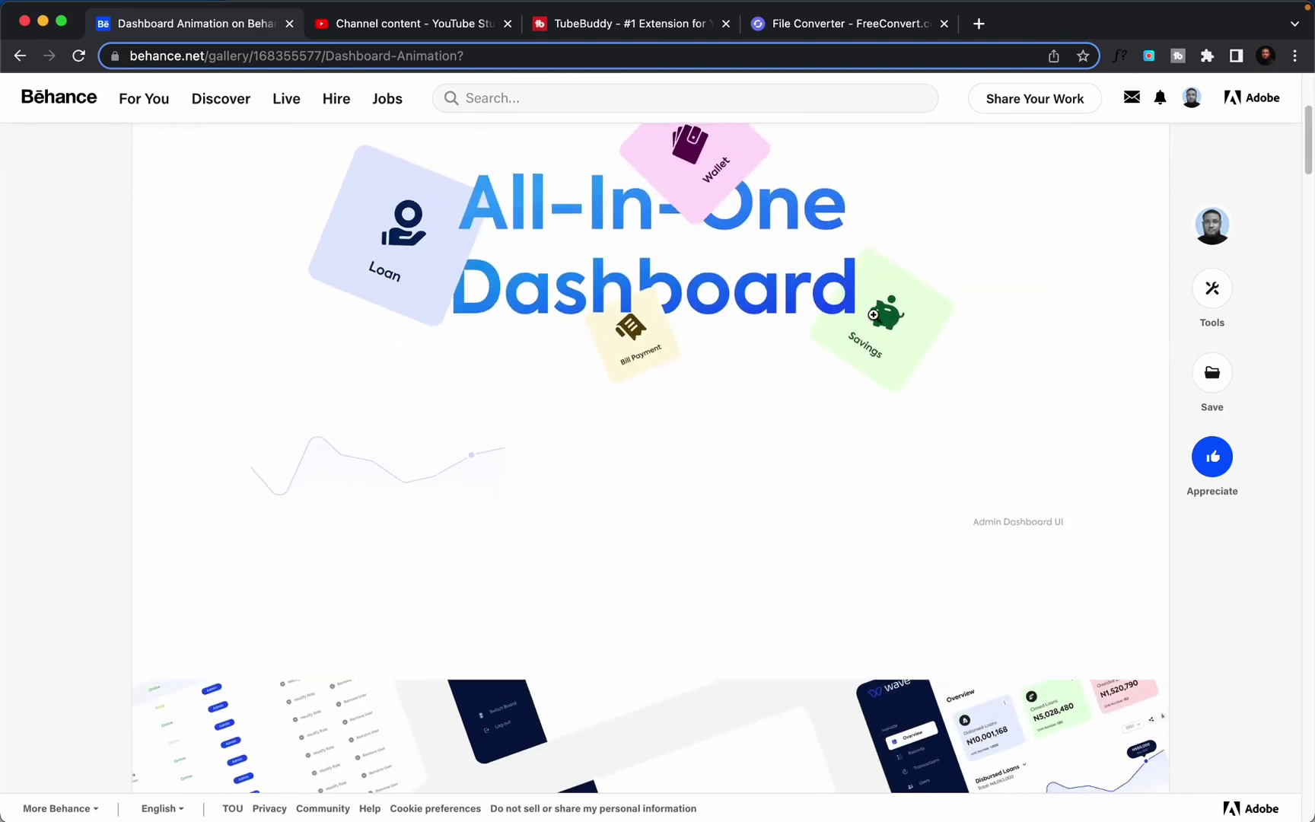
scroll(875, 316, down, 20)
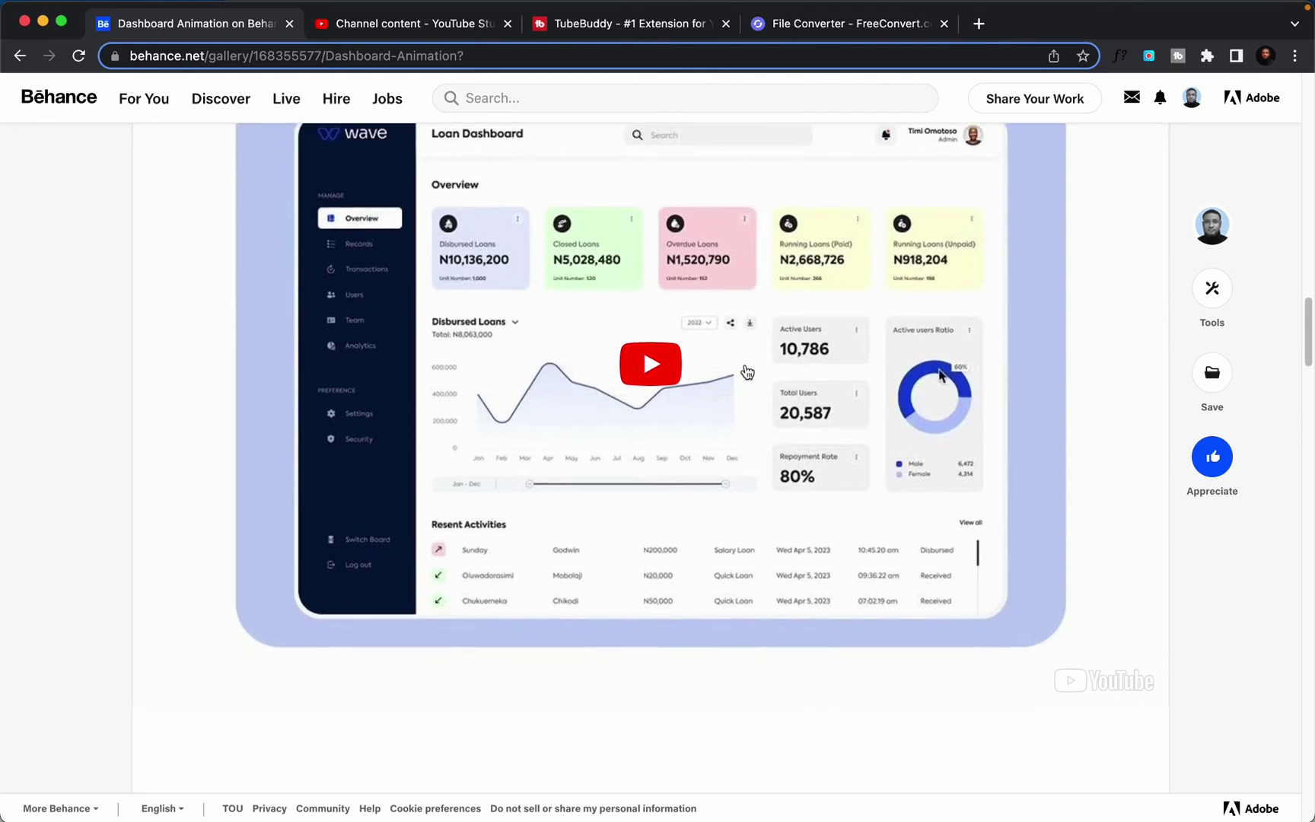
click(667, 364)
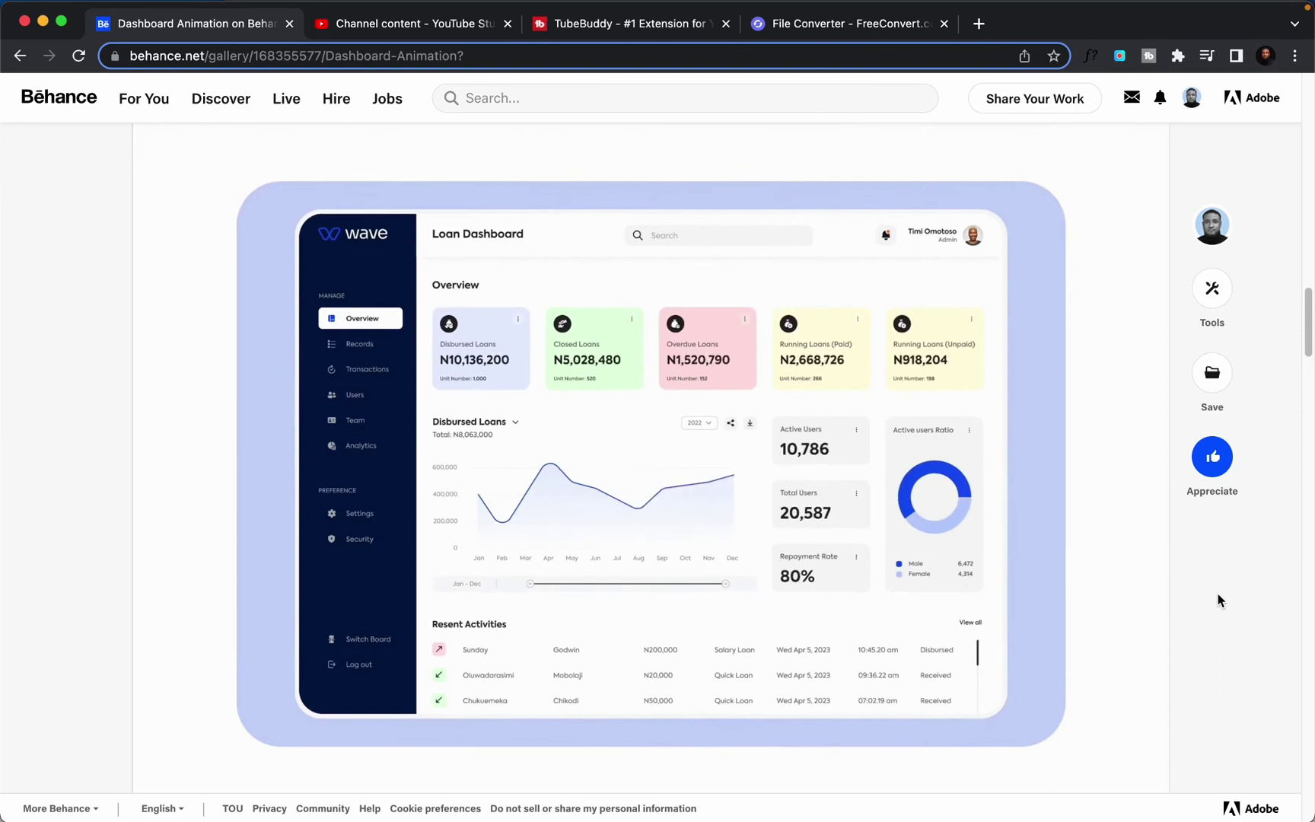
scroll(981, 583, down, 5)
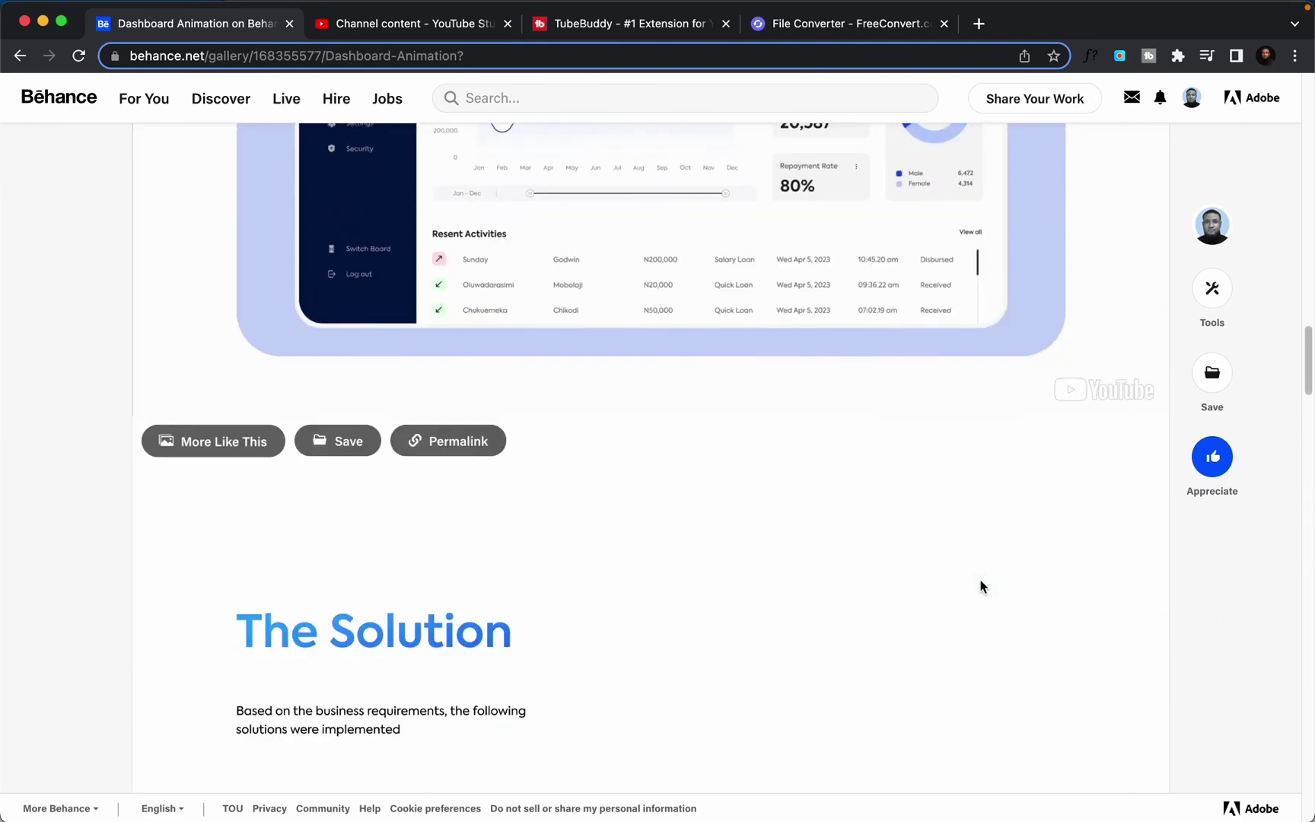
scroll(156, 373, up, 5)
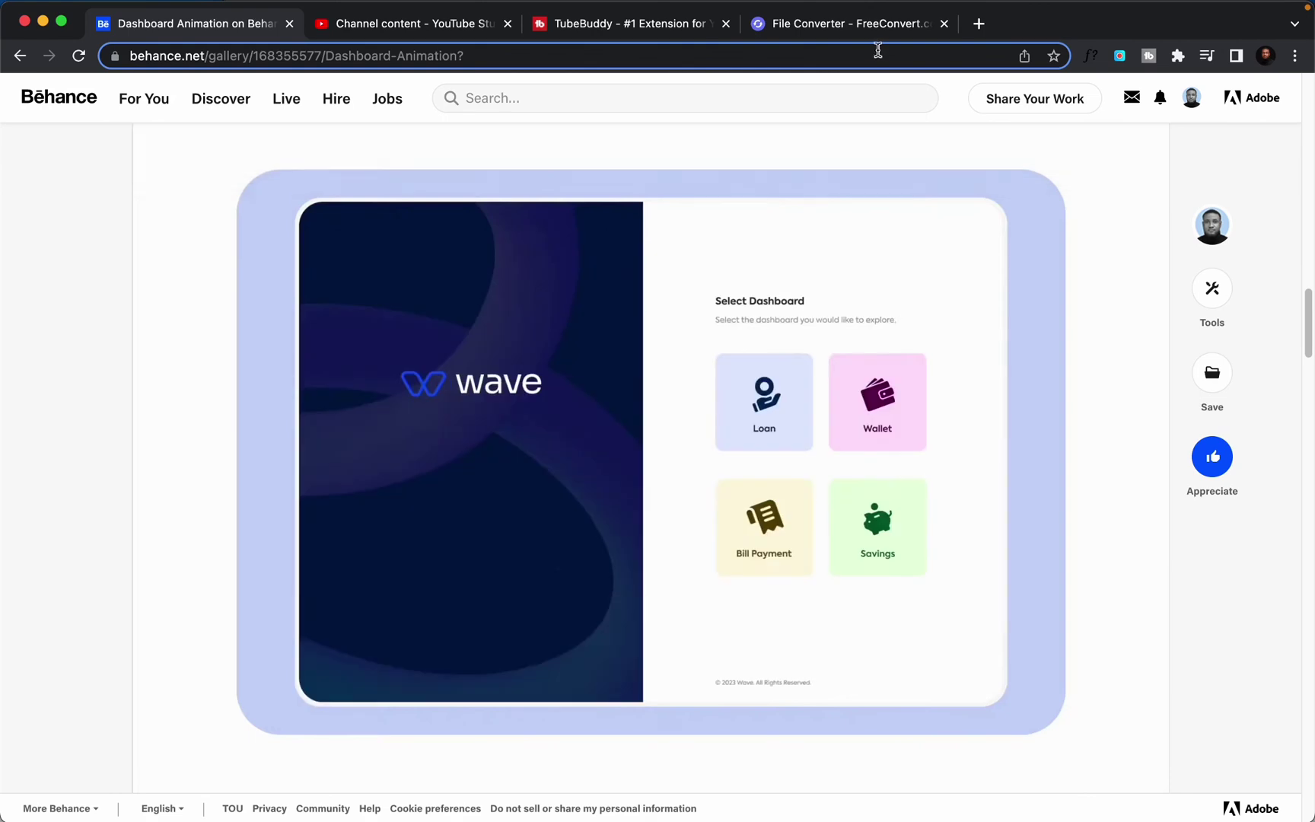
click(872, 25)
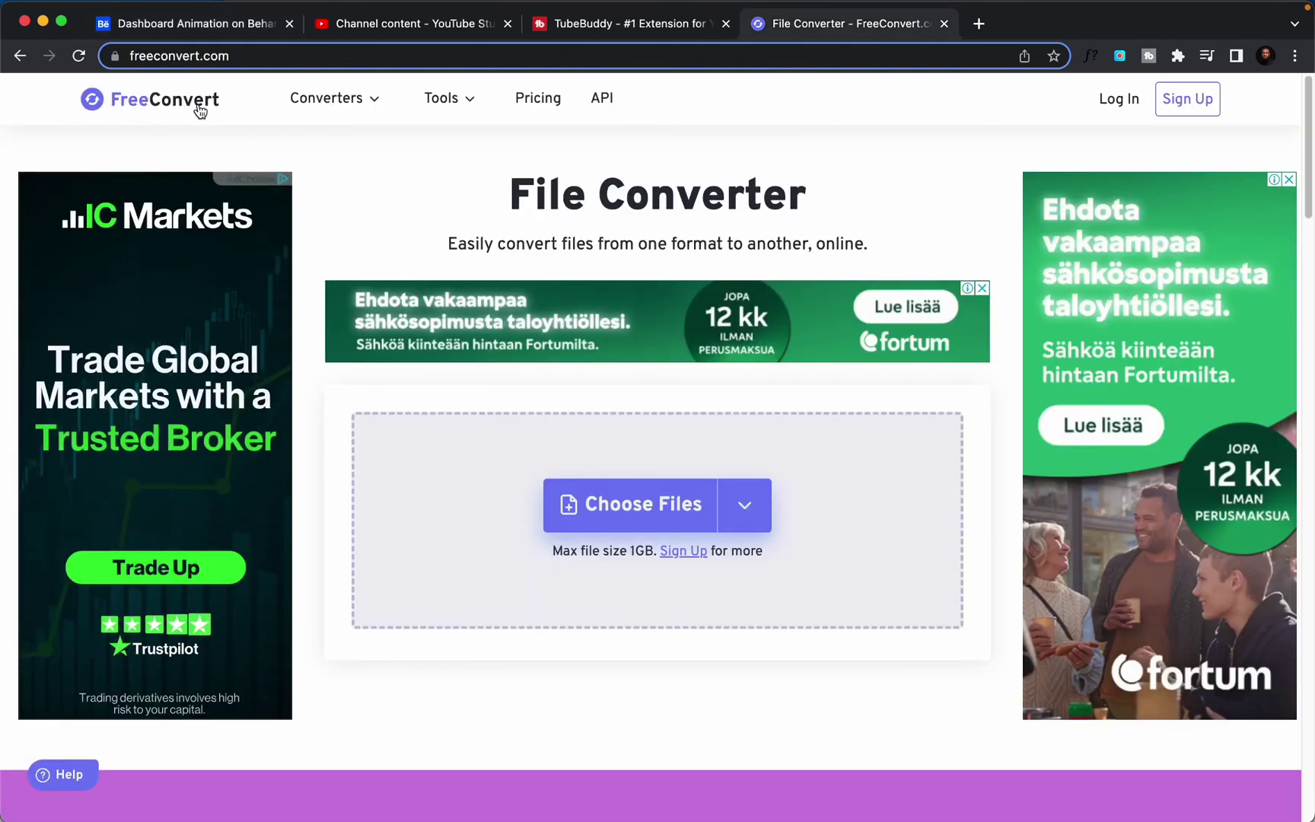
Open the Converters dropdown on freeconvert.com.
click(326, 98)
Return to the live 'Dashboard Animation on Behance' page showing the Wave Loan Dashboard image.
click(200, 25)
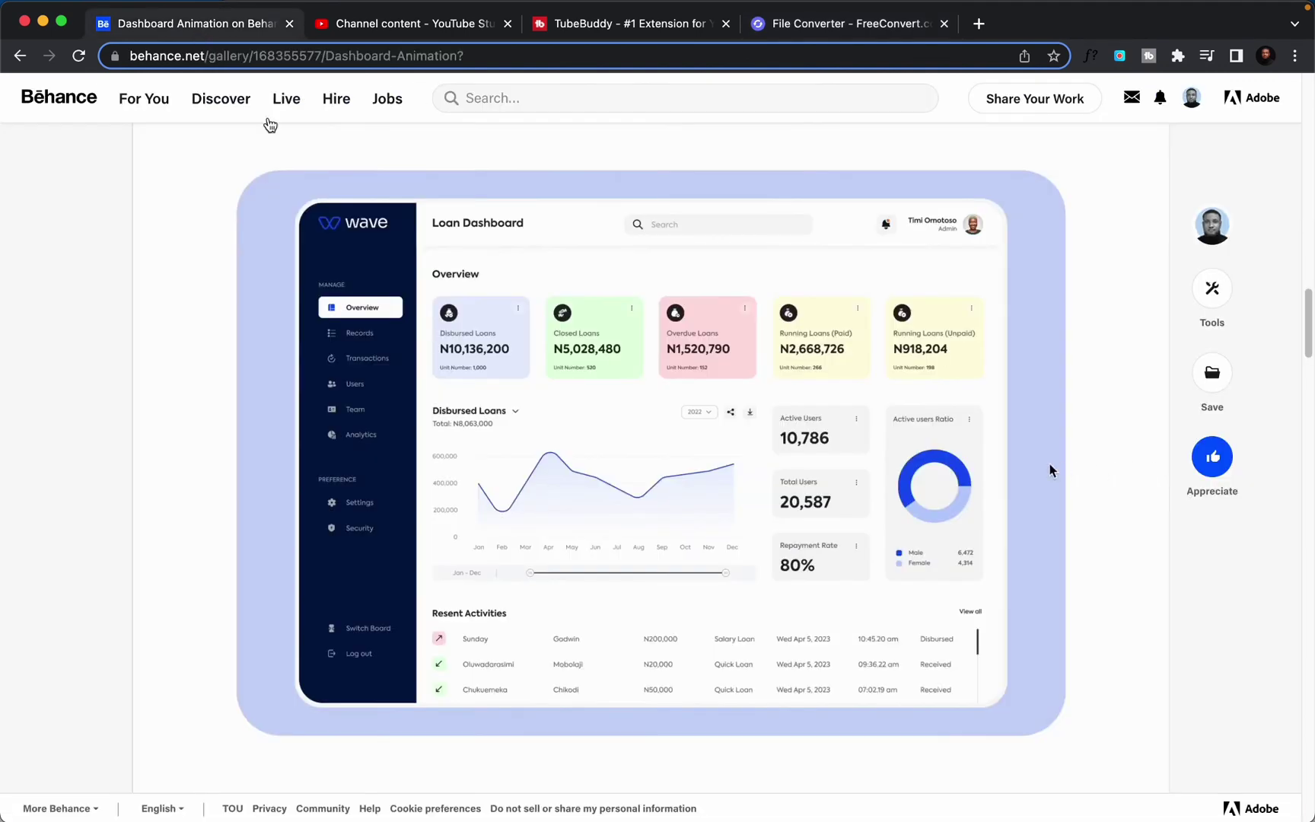